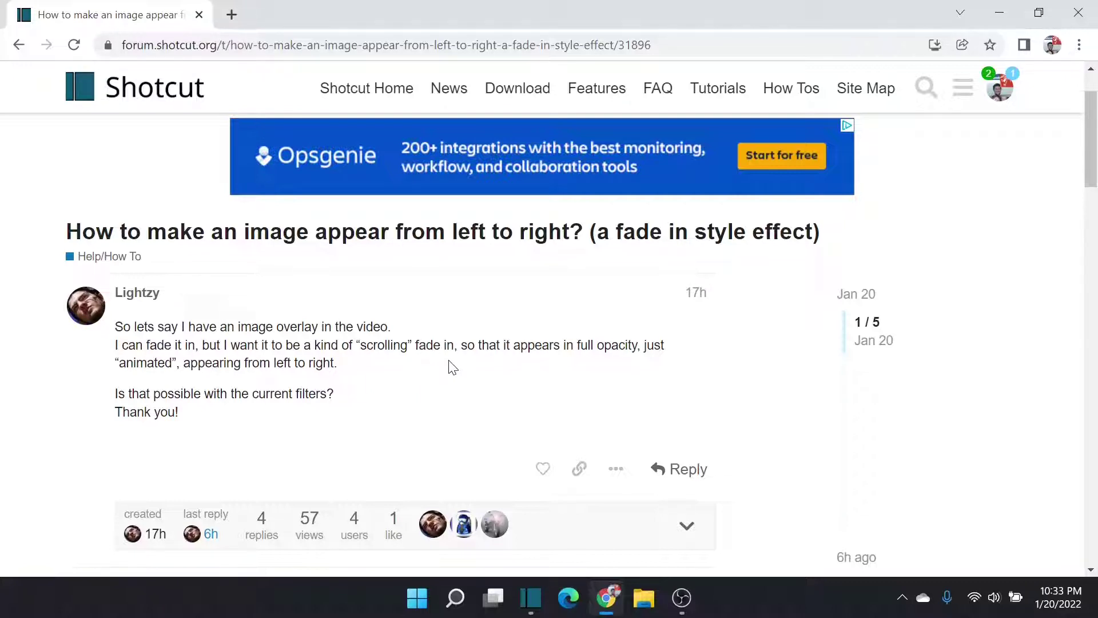
Read Elusien's Mask: Simple Shape reply in the forum thread on left-to-right image reveals.
scroll(449, 367, down, 5)
scroll(448, 363, down, 5)
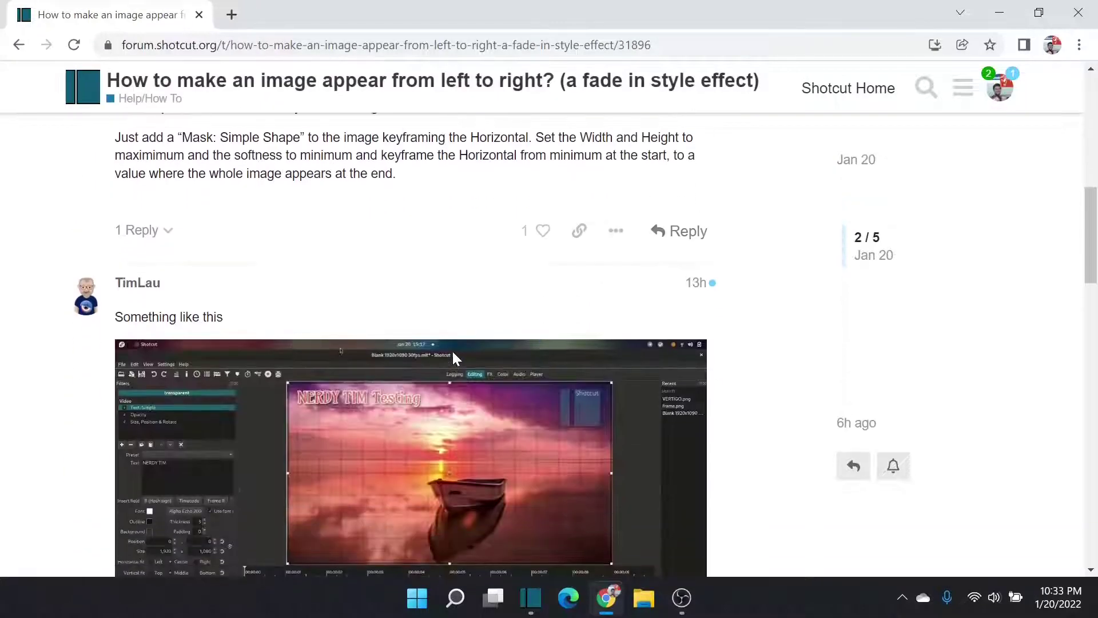
scroll(255, 289, up, 3)
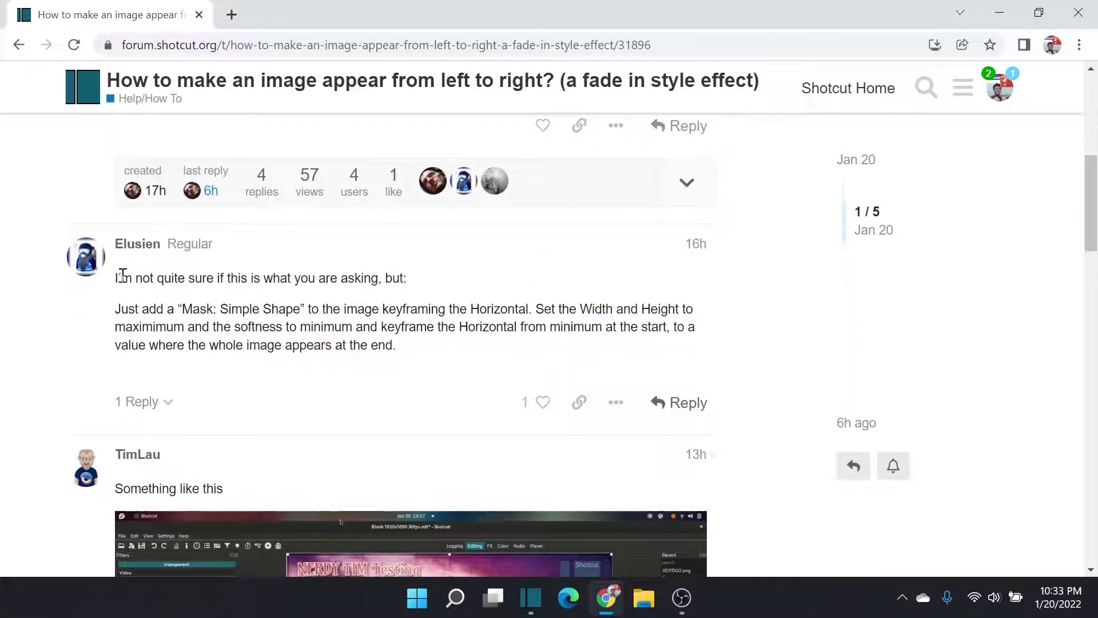
drag(115, 279, 409, 358)
click(430, 357)
scroll(564, 372, down, 1)
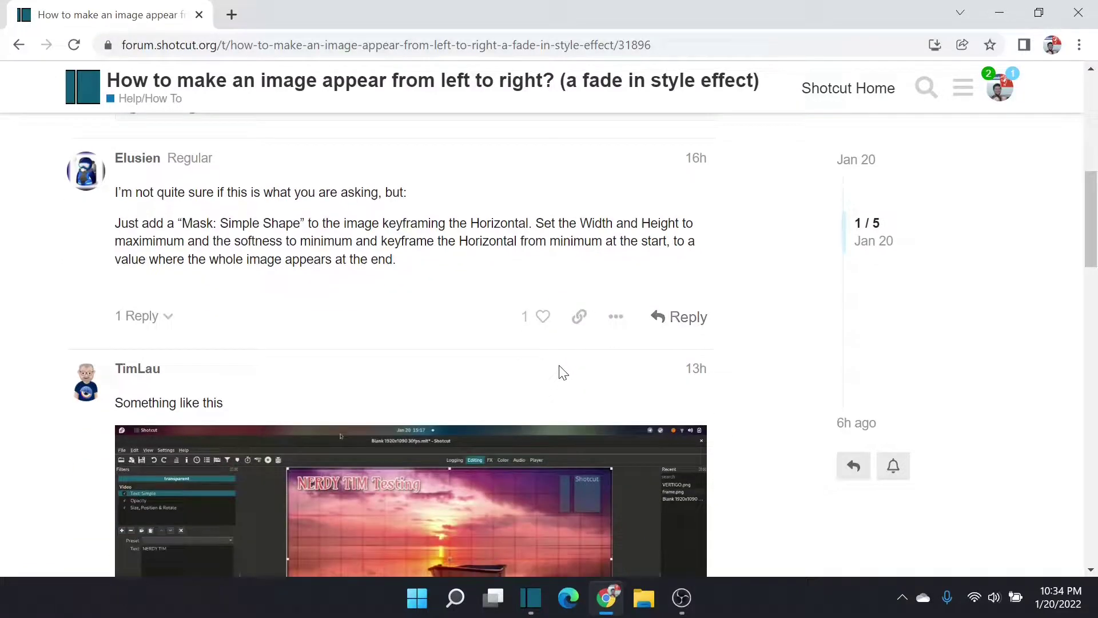
scroll(444, 396, down, 3)
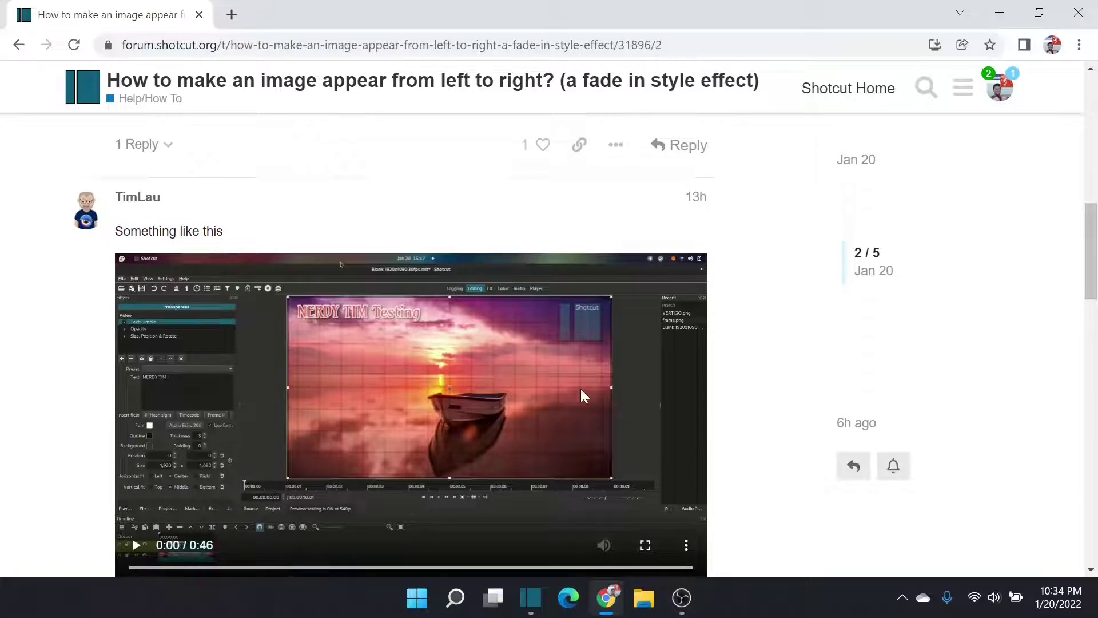
scroll(598, 389, up, 3)
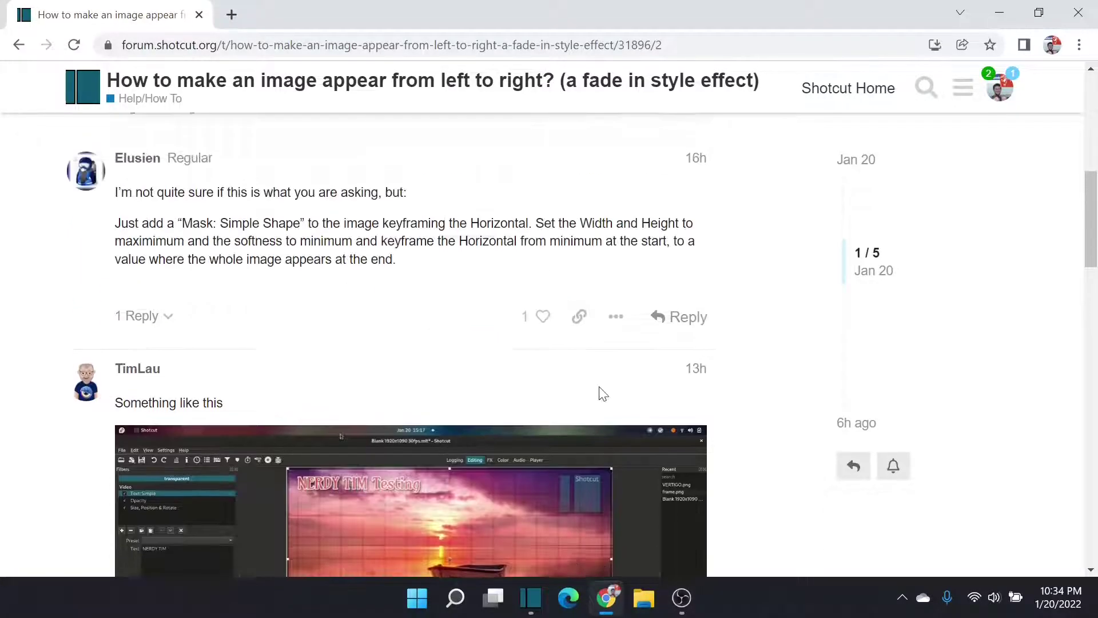
scroll(598, 392, down, 7)
scroll(599, 393, down, 4)
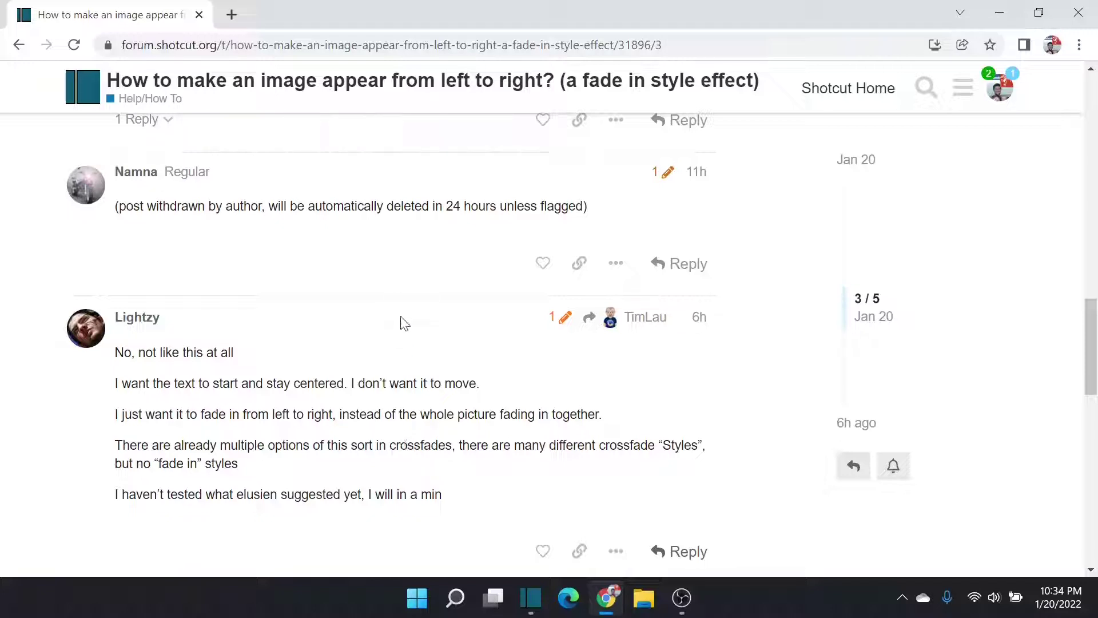
mouse_move(538, 605)
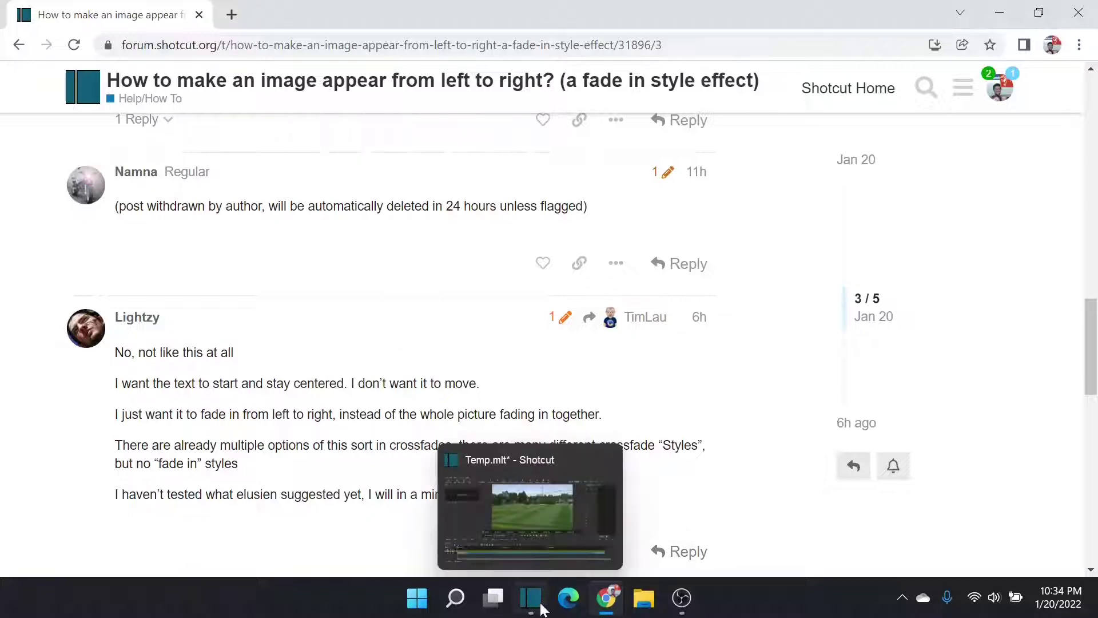
Place the Earthquake surveillance clip from the Playlist on track V2 above turf-pitch.jpg and select it.
click(538, 605)
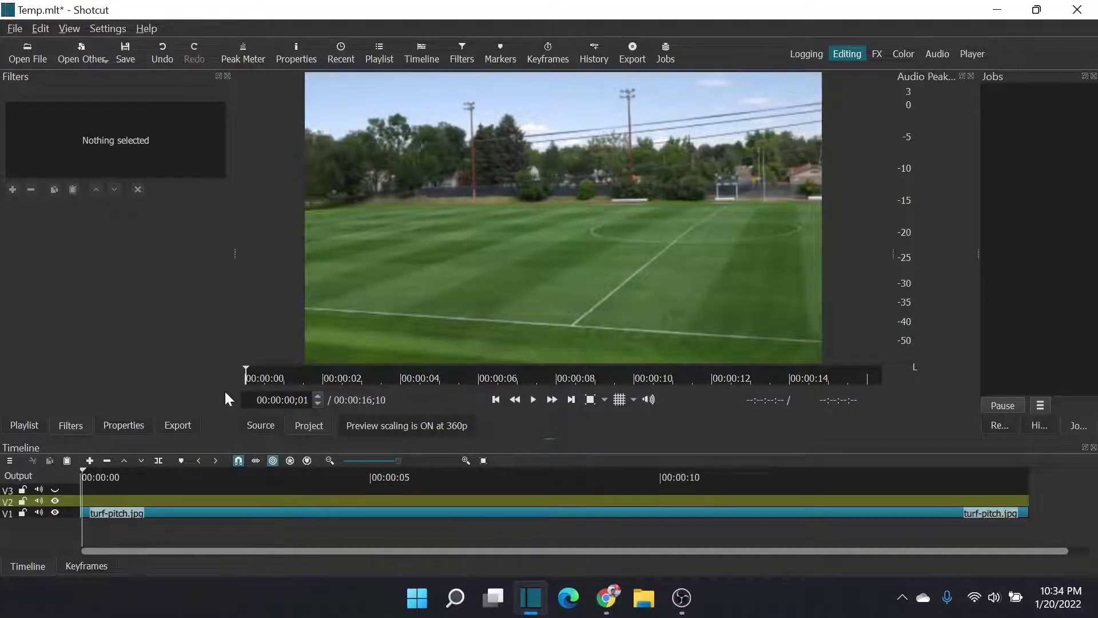
click(21, 424)
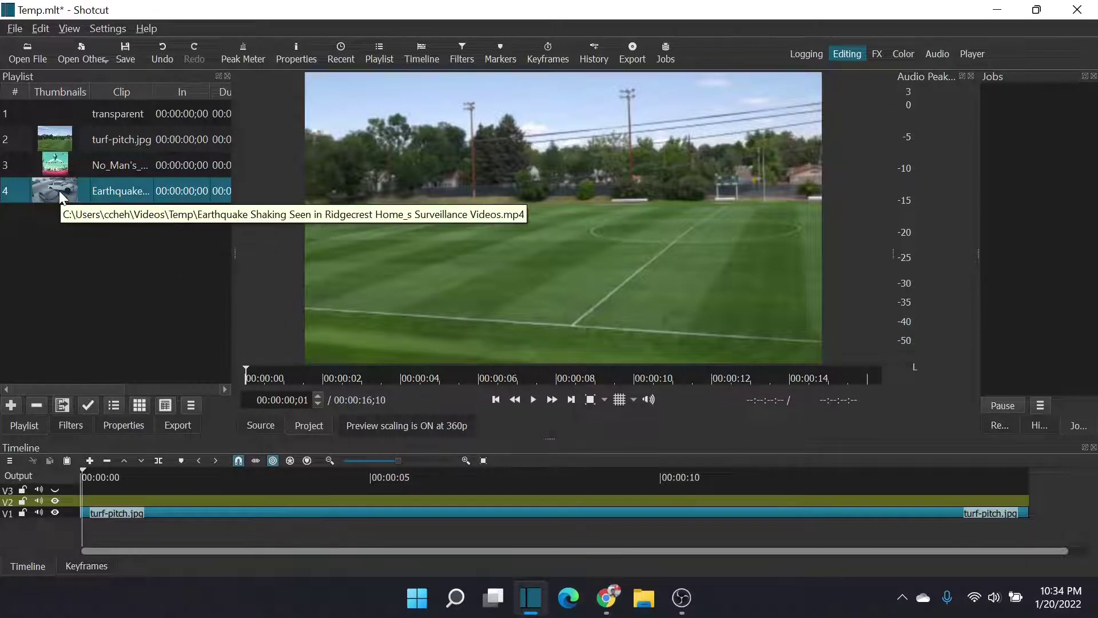
drag(60, 191, 117, 502)
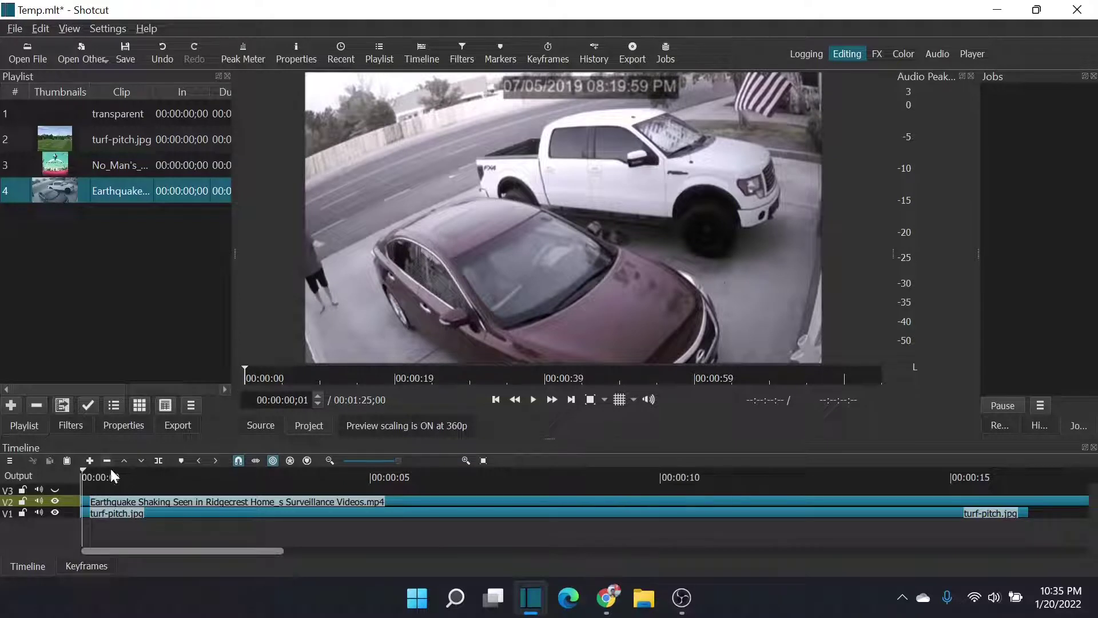
click(140, 499)
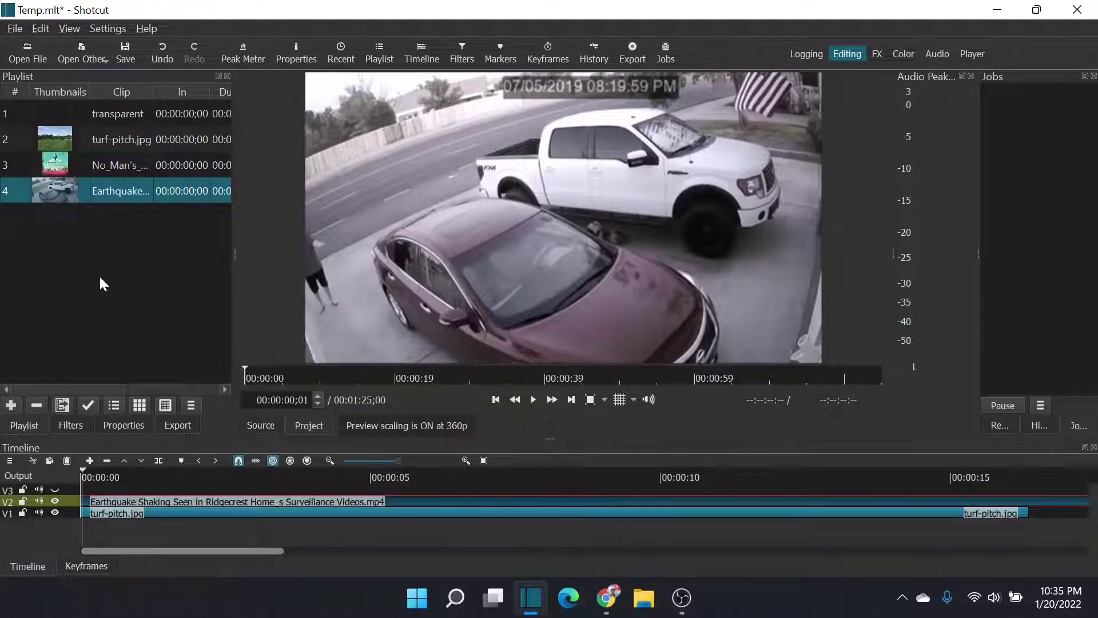
click(63, 425)
Add a Crop: Rectangle filter framing the white truck at about 725 x 530.
click(20, 188)
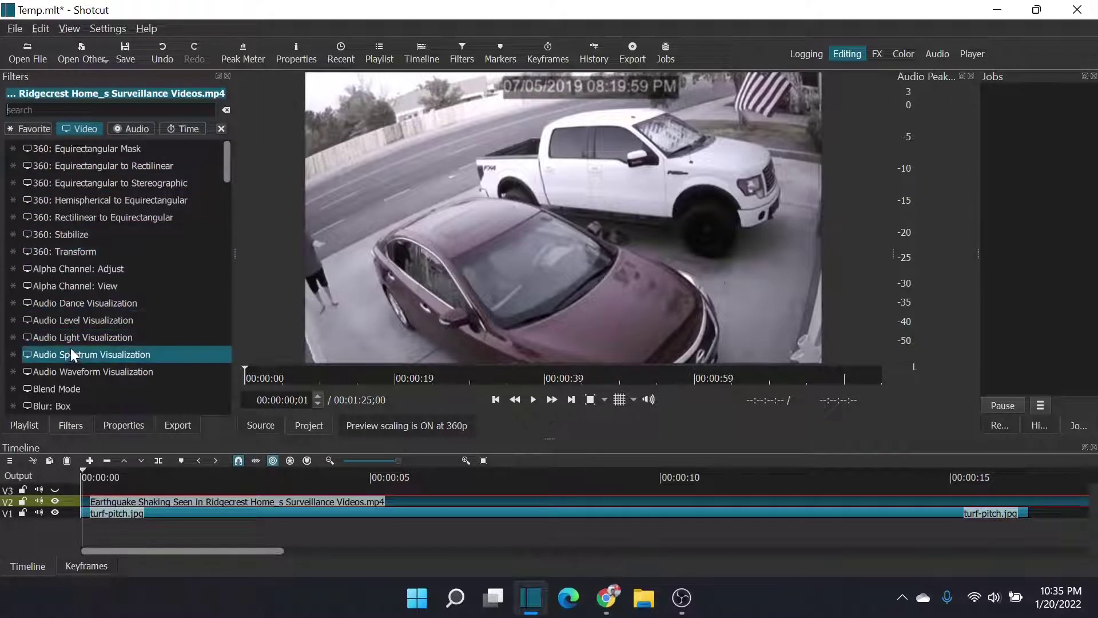
text(cr)
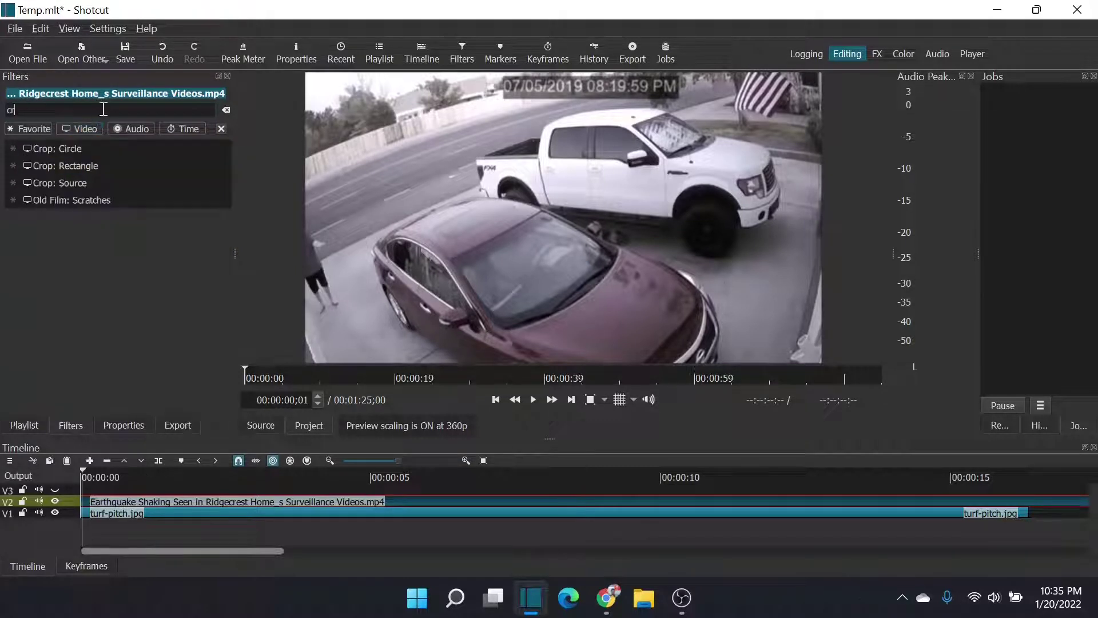
click(82, 165)
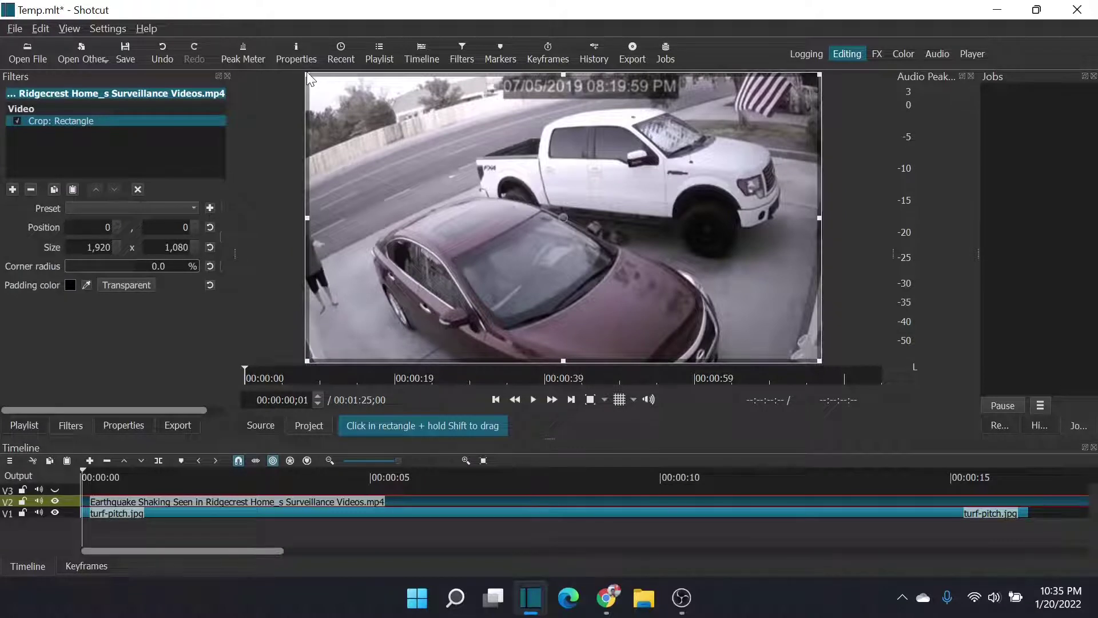
drag(307, 74, 556, 149)
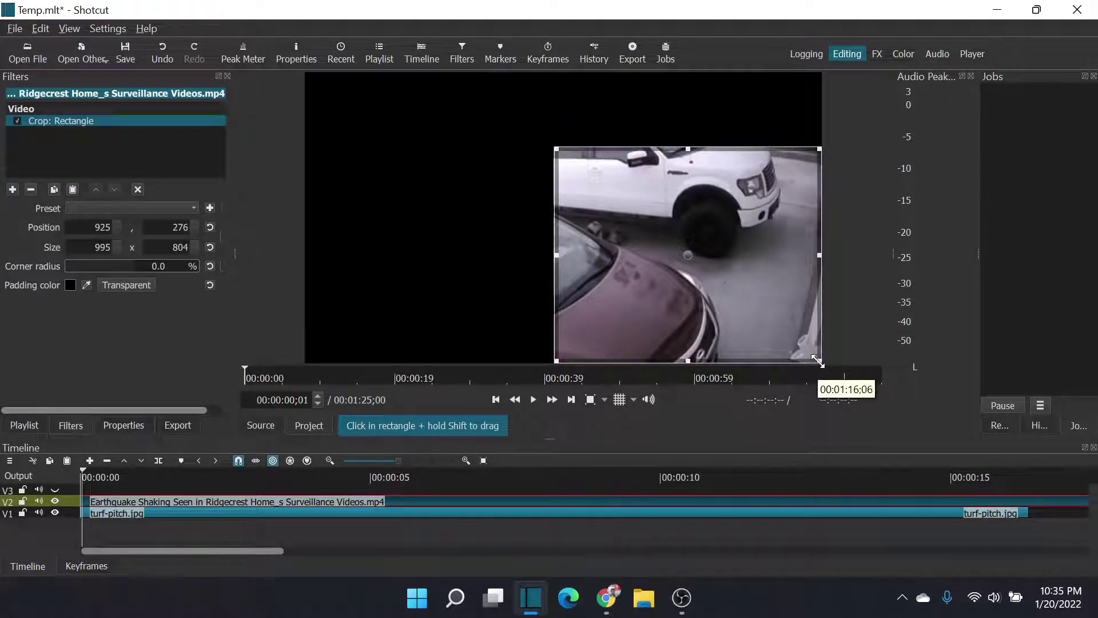
drag(819, 360, 770, 303)
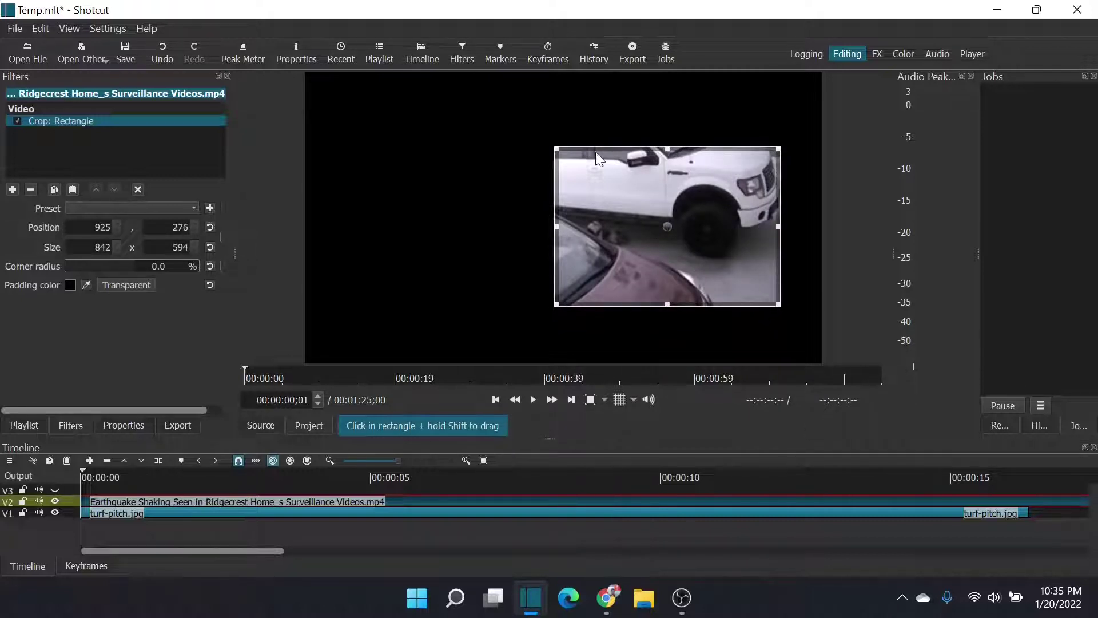
drag(559, 148, 591, 164)
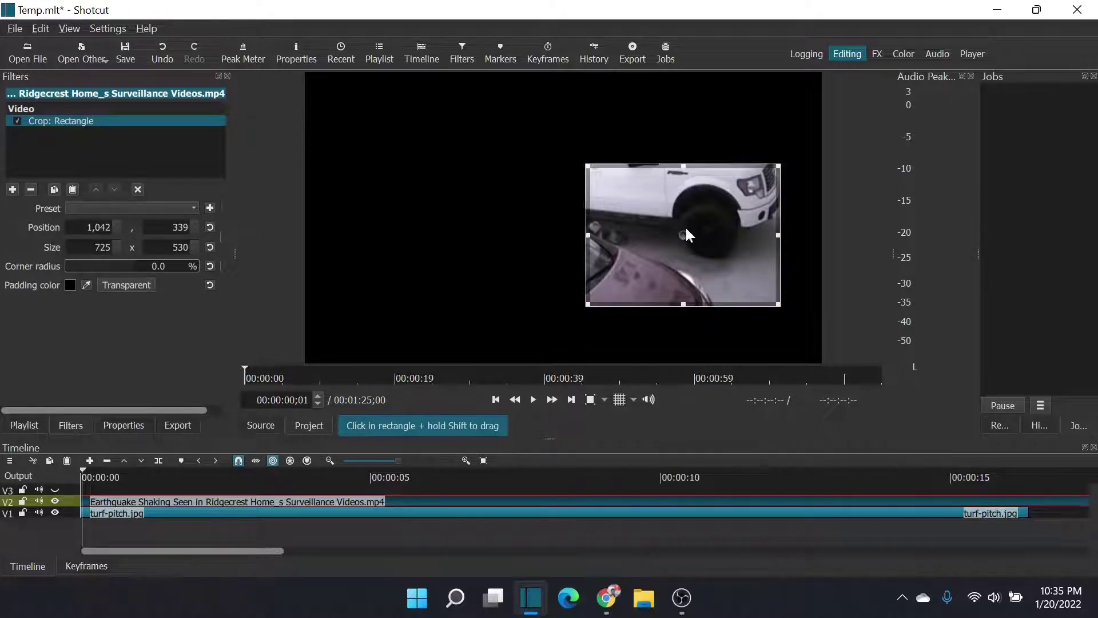
drag(686, 232, 693, 184)
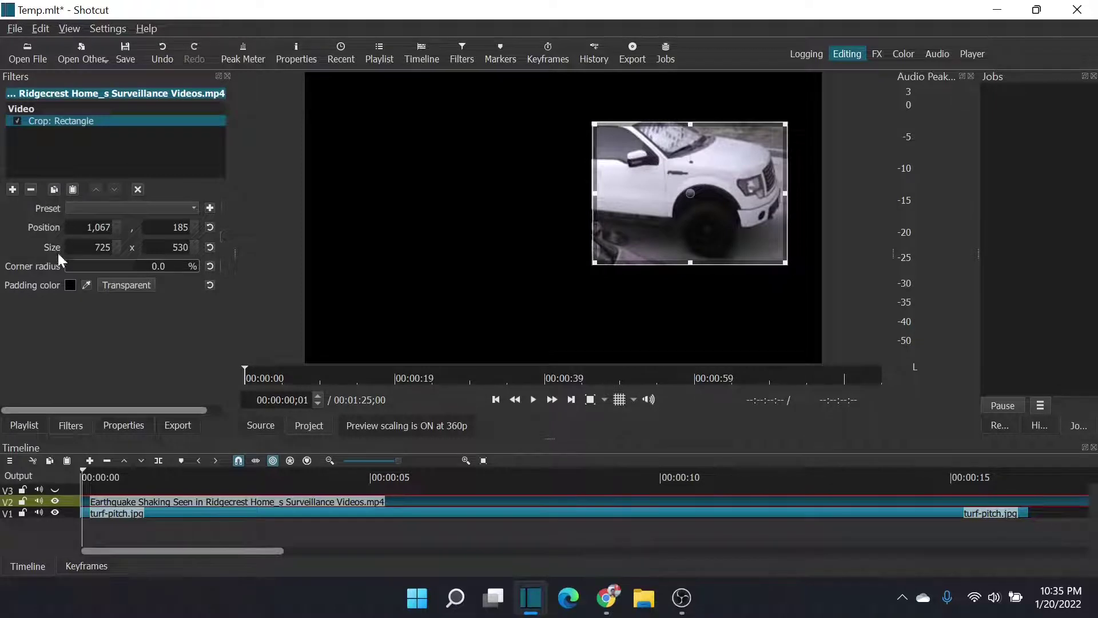
Set the crop's padding colour to pure green #00ff00.
click(71, 285)
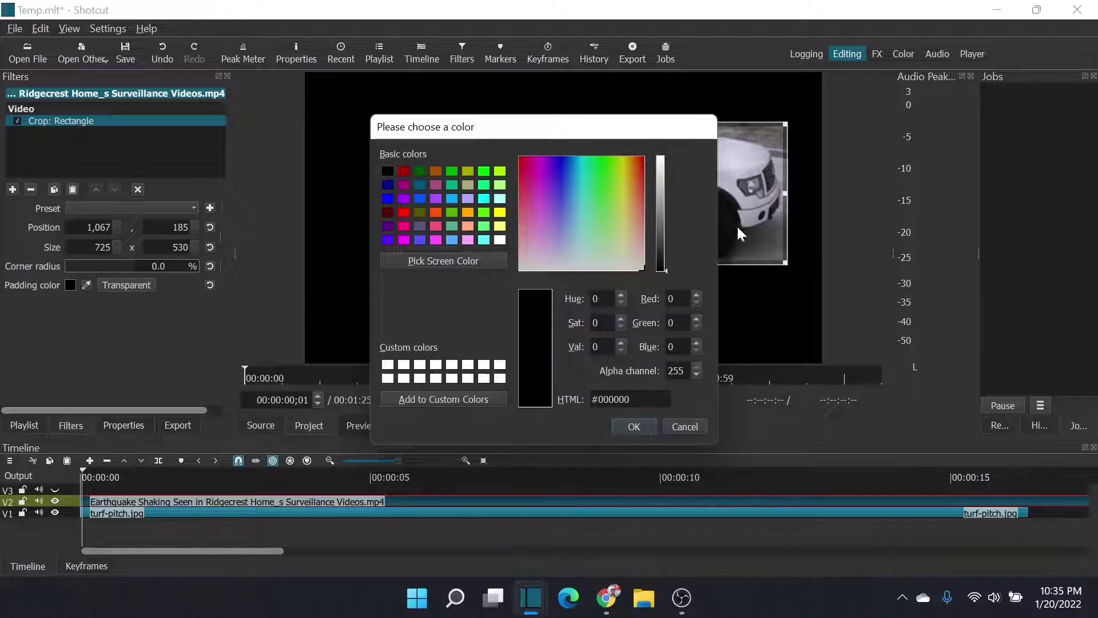
click(485, 171)
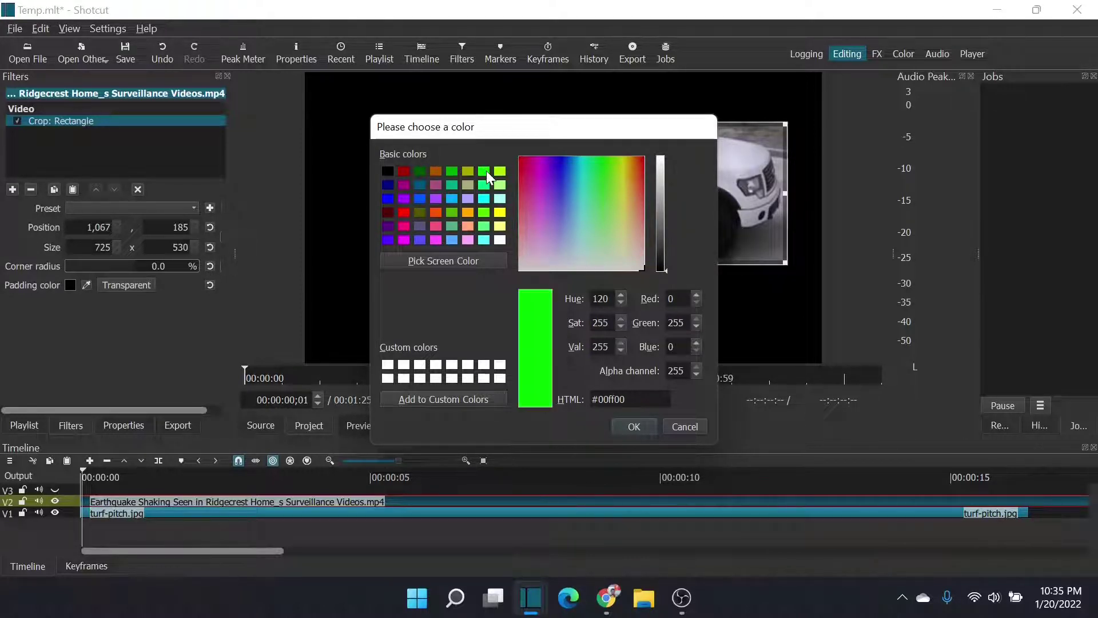
click(634, 427)
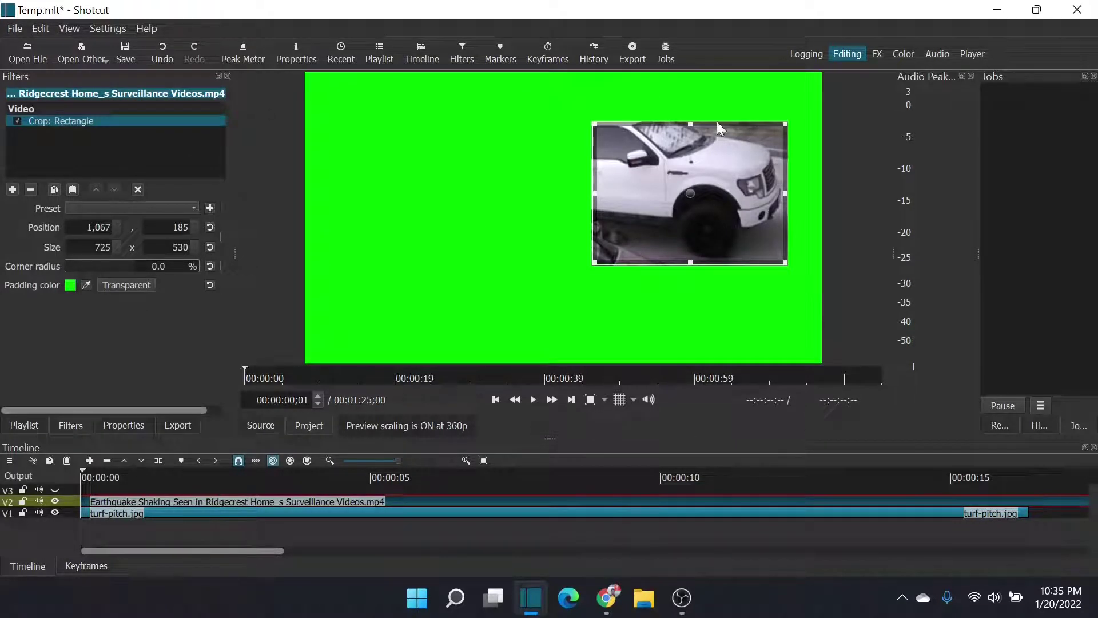
Add a Chroma Key: Simple filter with a green key to remove the padding.
click(12, 189)
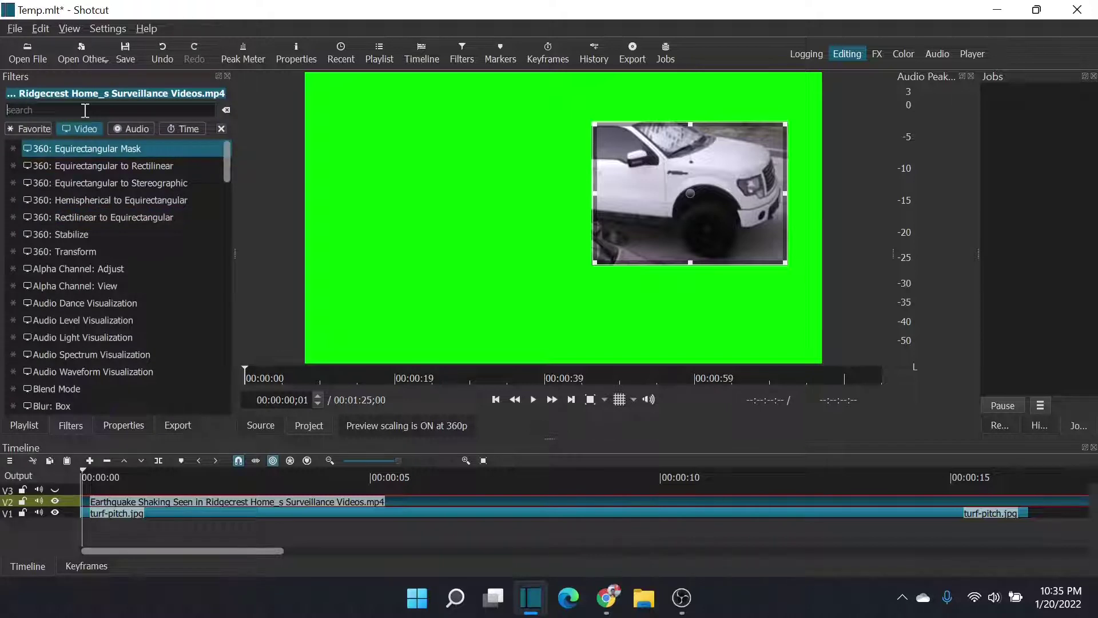
text(cho)
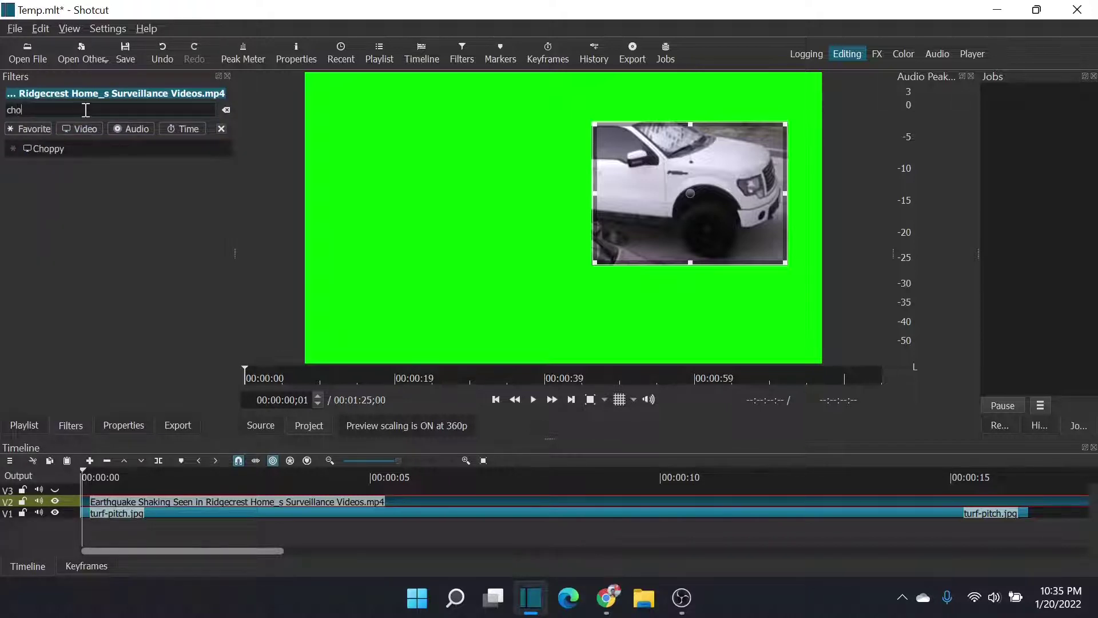
key(BackSpace)
text(r)
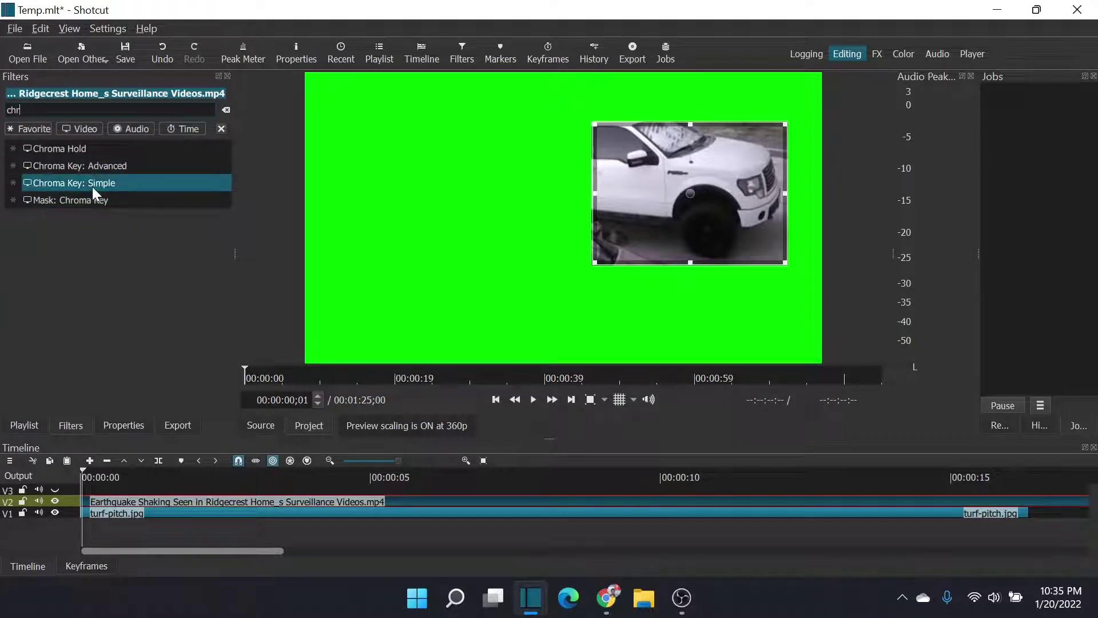
click(92, 184)
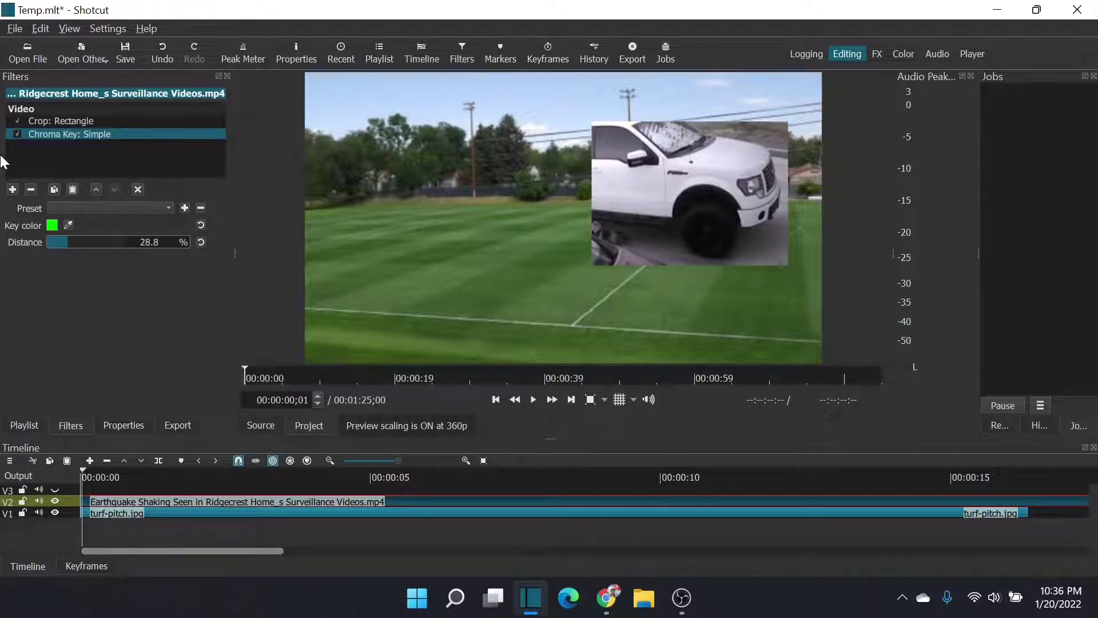
click(12, 190)
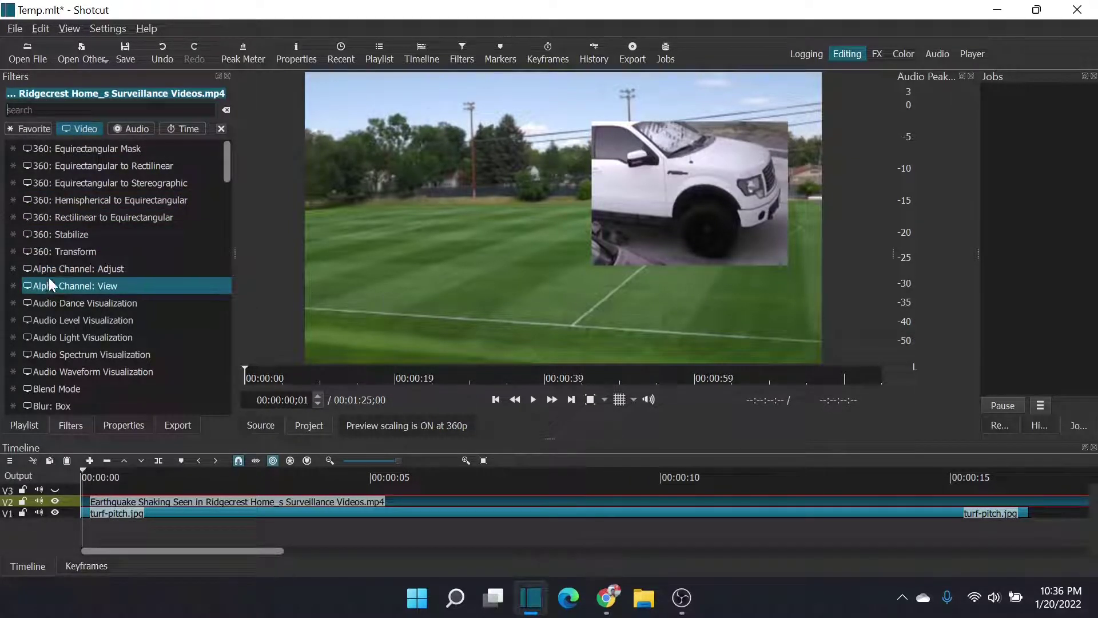
Add Size, Position & Rotate, move the truck overlay down to 0, 314, and enable snapping.
click(68, 107)
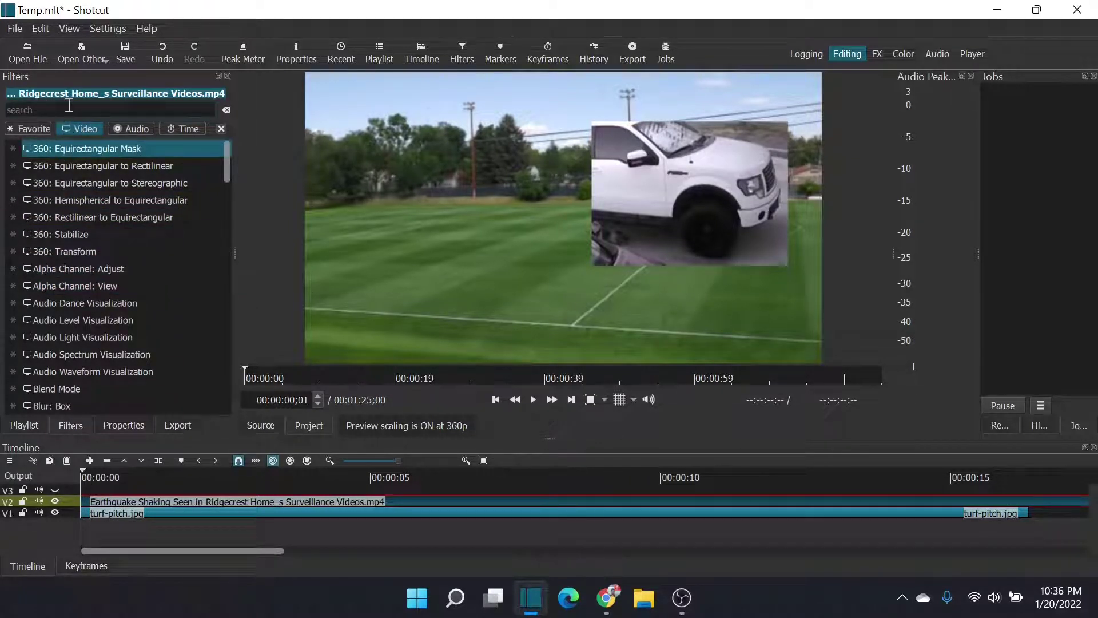
text(si)
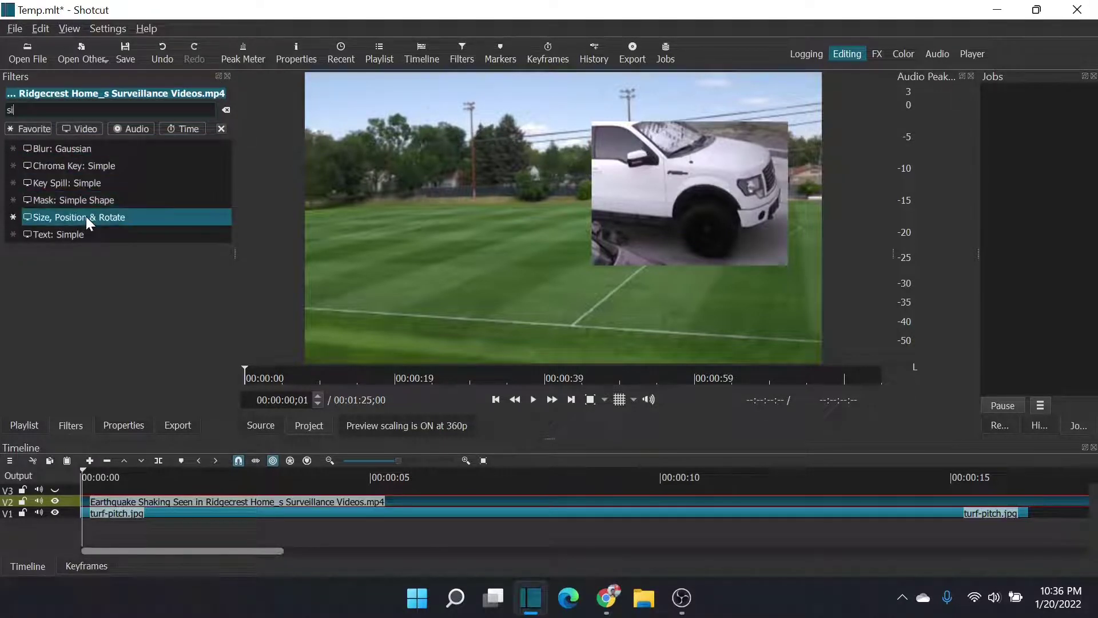
click(86, 216)
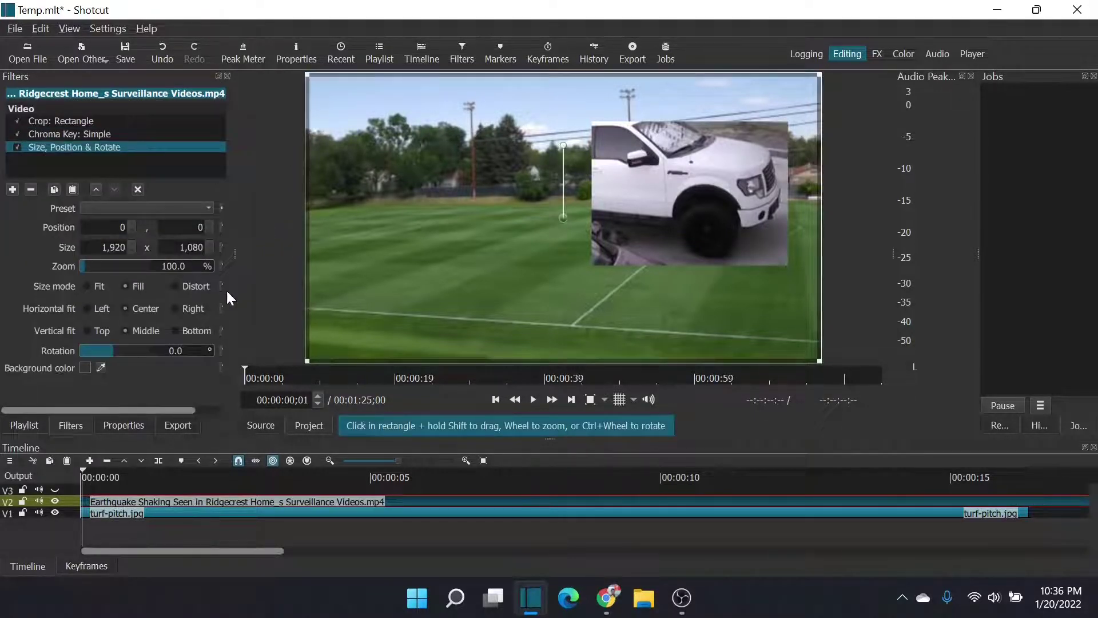
drag(562, 217, 562, 310)
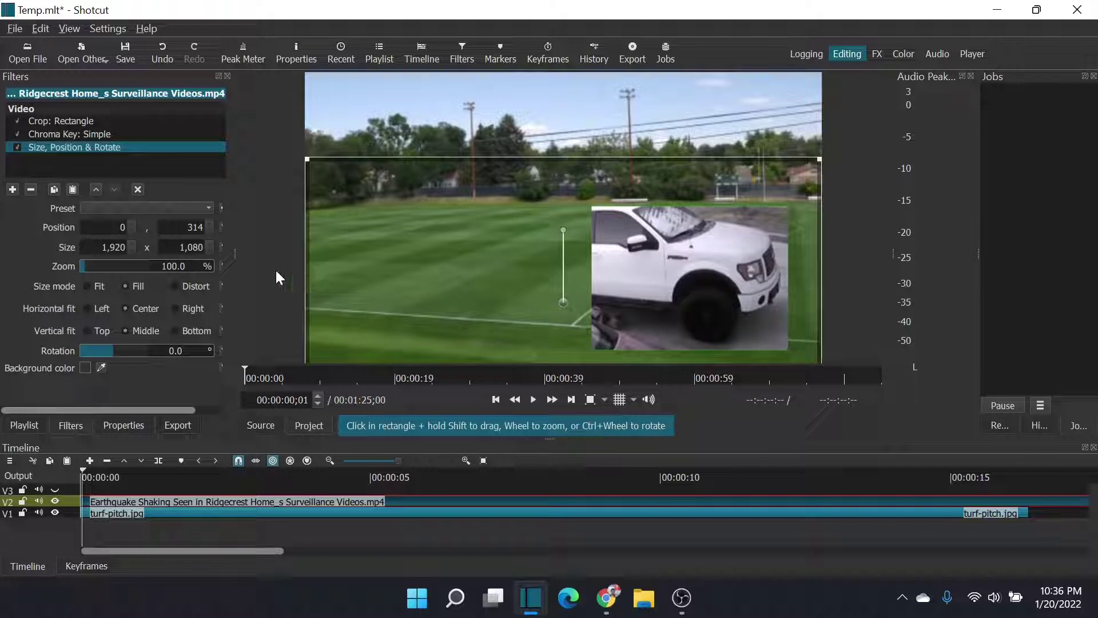
click(234, 455)
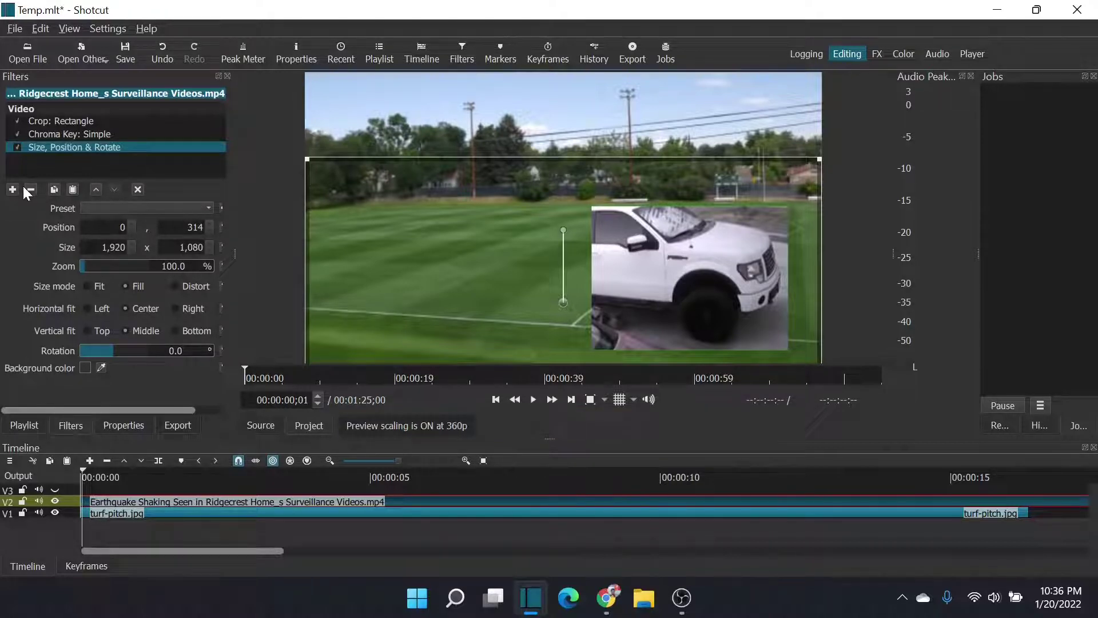
Switch to Chrome and scroll the forum thread back up to the original question.
mouse_move(611, 607)
click(535, 532)
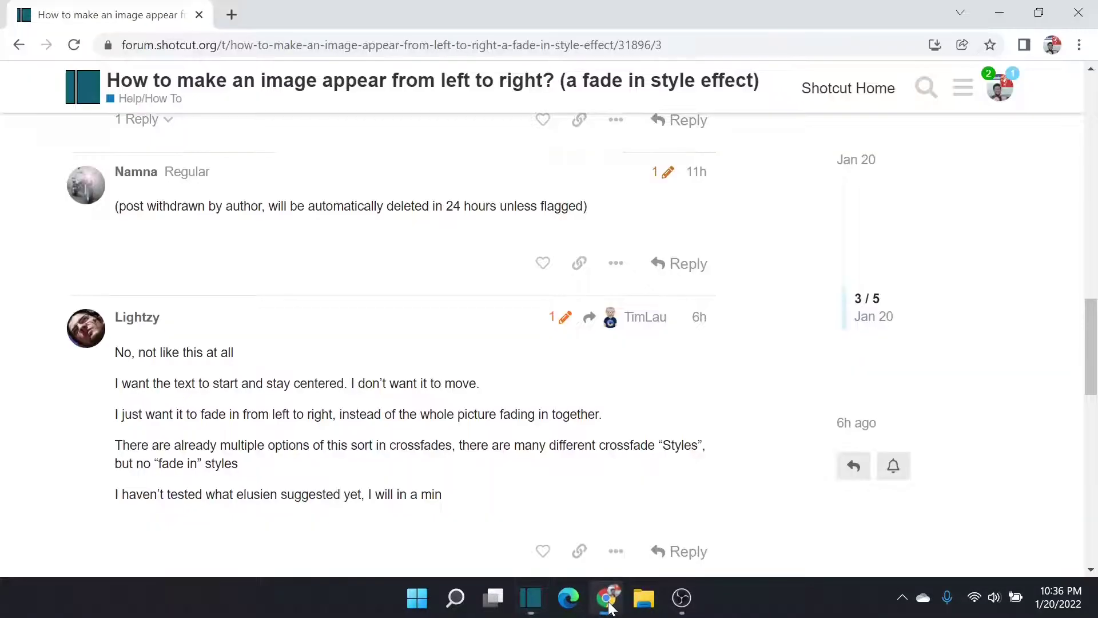
scroll(459, 454, up, 15)
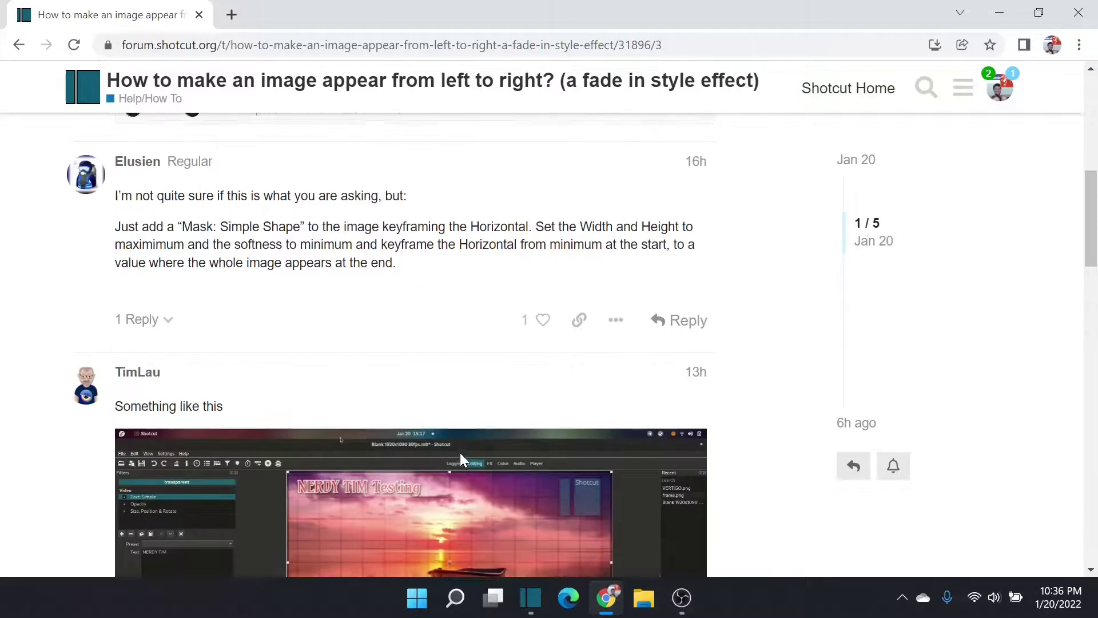
scroll(463, 460, down, 1)
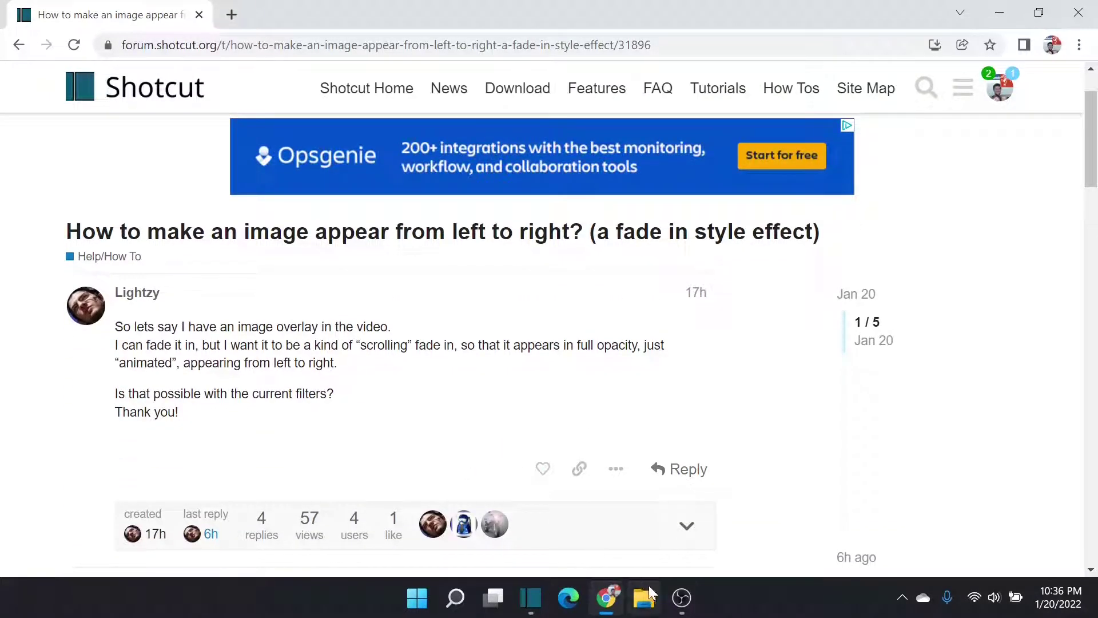
mouse_move(683, 600)
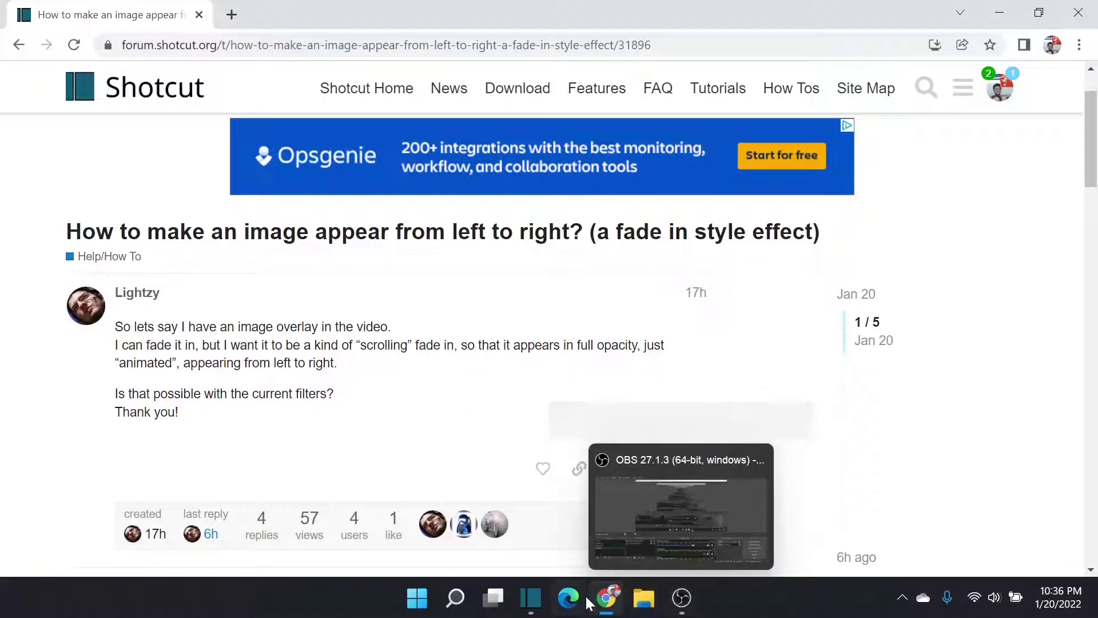
Add Mask: Simple Shape at 77.14% horizontal, 49.52% height and 43.81% softness.
click(531, 600)
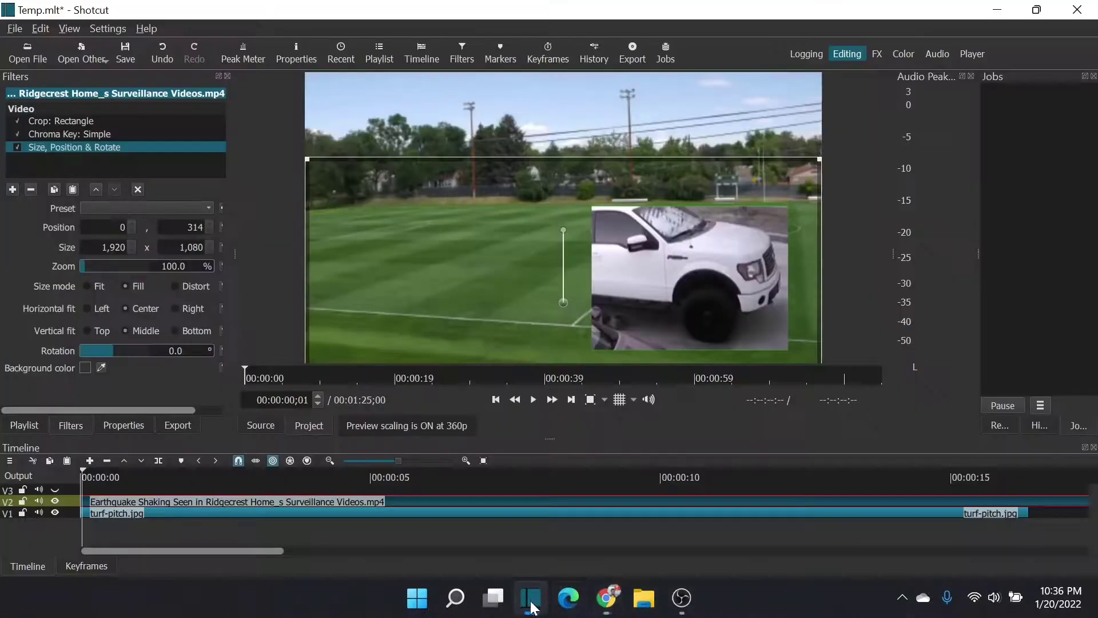
click(16, 188)
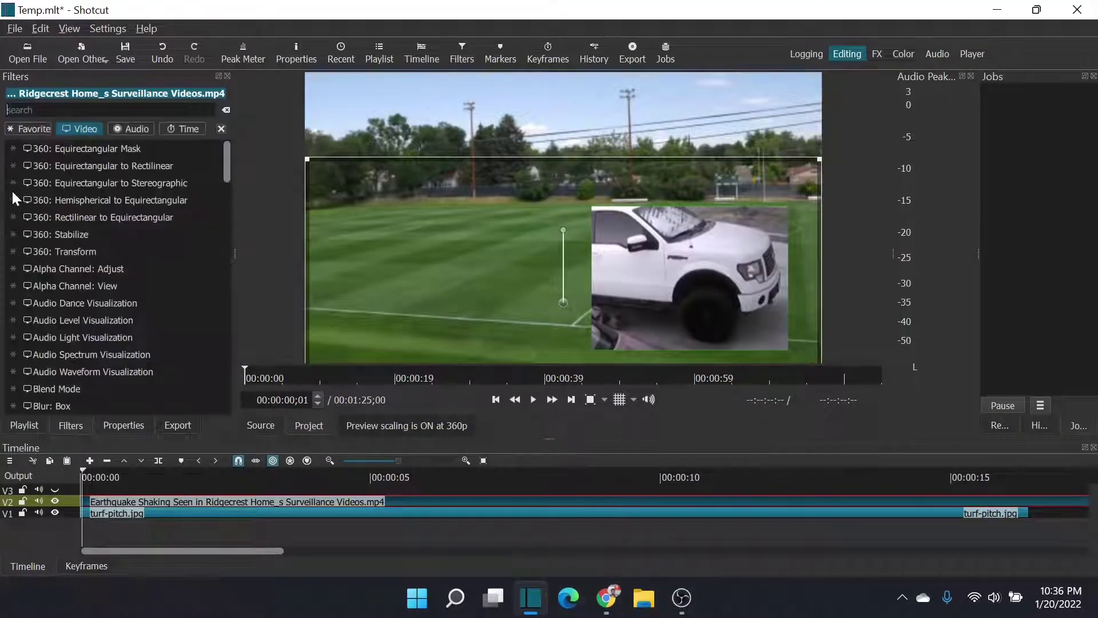
scroll(123, 291, down, 8)
scroll(122, 292, down, 3)
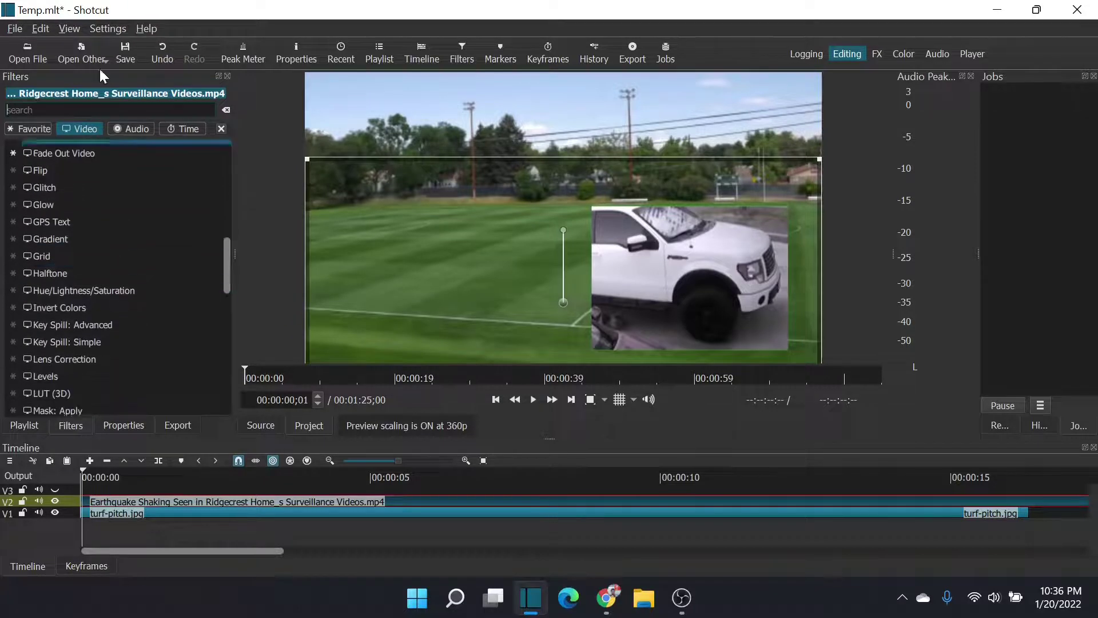
text(mask)
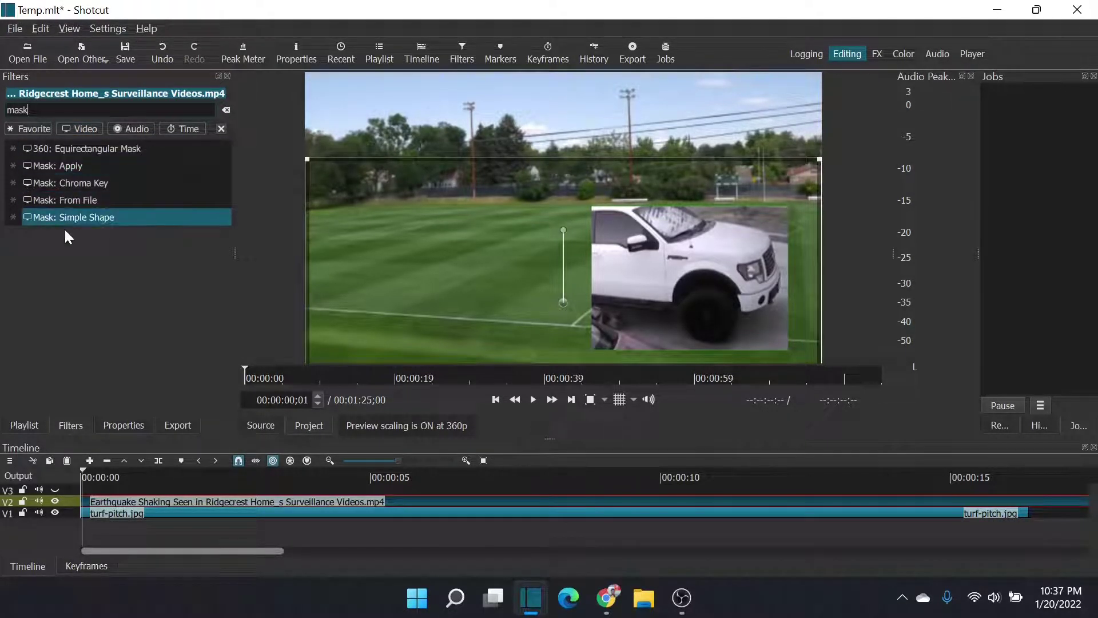
click(69, 218)
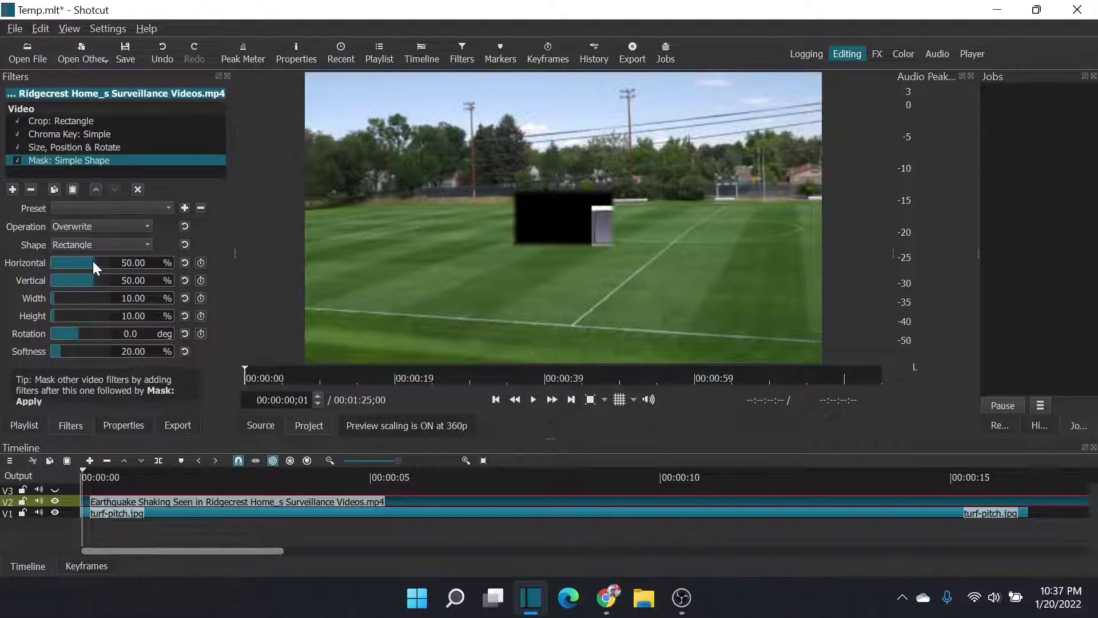
drag(92, 261, 75, 315)
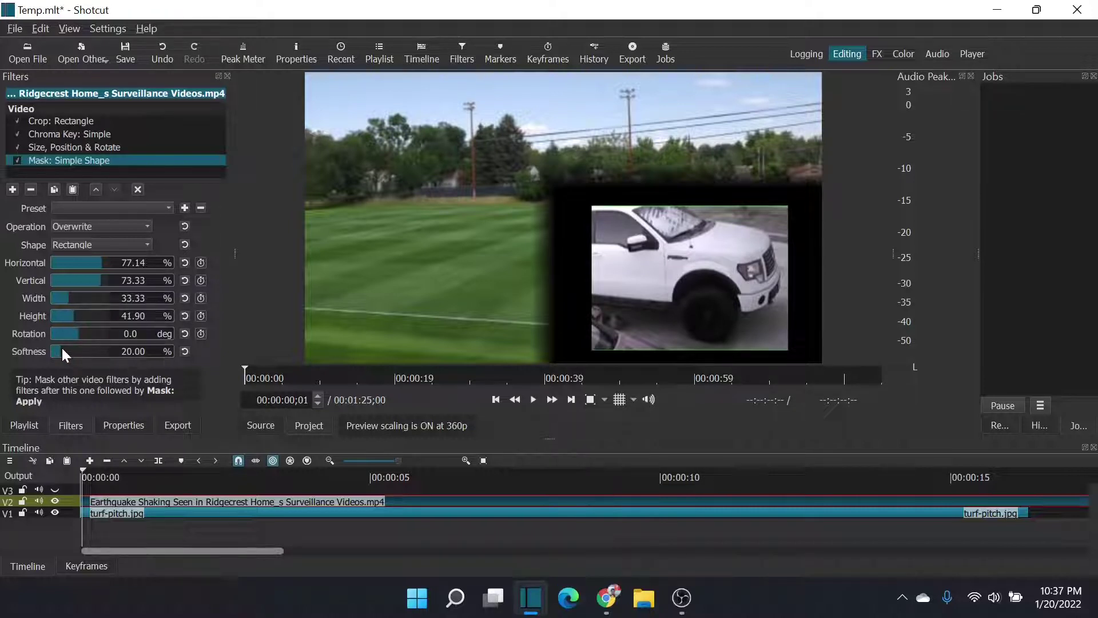
drag(61, 345, 80, 315)
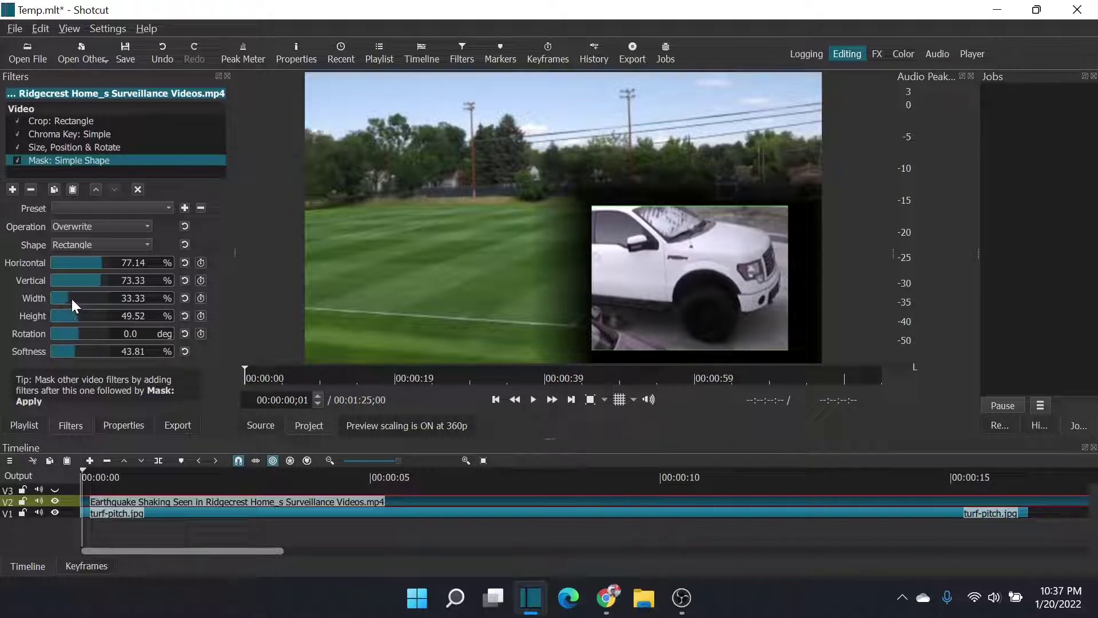
Set the mask to Subtract at 100% horizontal and about 60.95% width.
drag(67, 298, 74, 297)
mouse_move(115, 263)
mouse_down()
mouse_move(102, 262)
mouse_move(129, 267)
mouse_up()
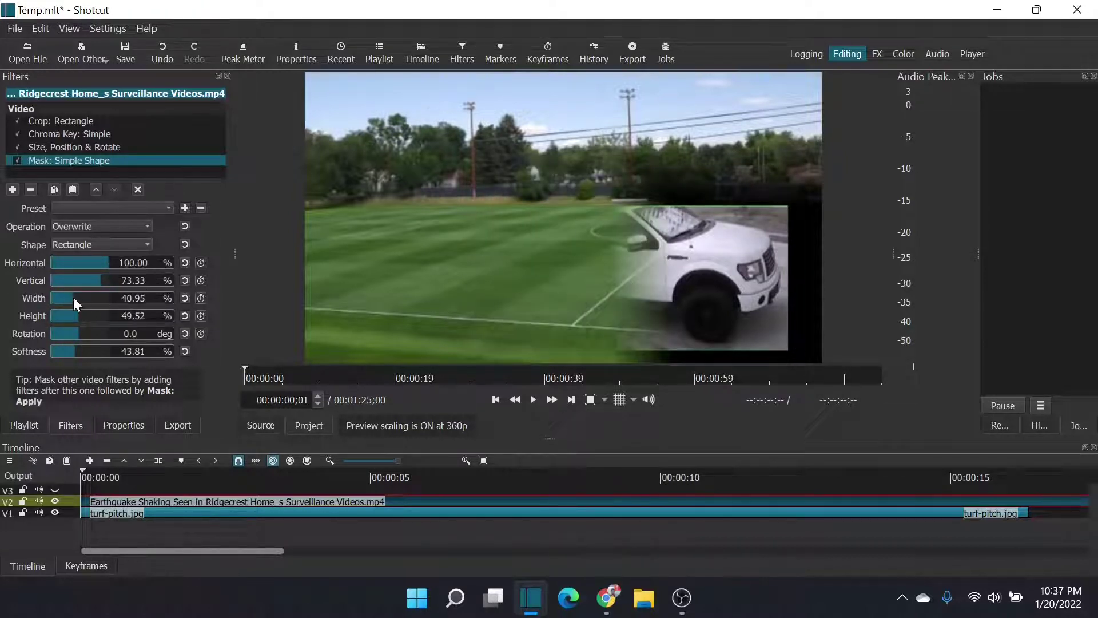
mouse_move(73, 297)
mouse_down()
mouse_move(88, 297)
mouse_move(52, 295)
mouse_move(87, 297)
mouse_up()
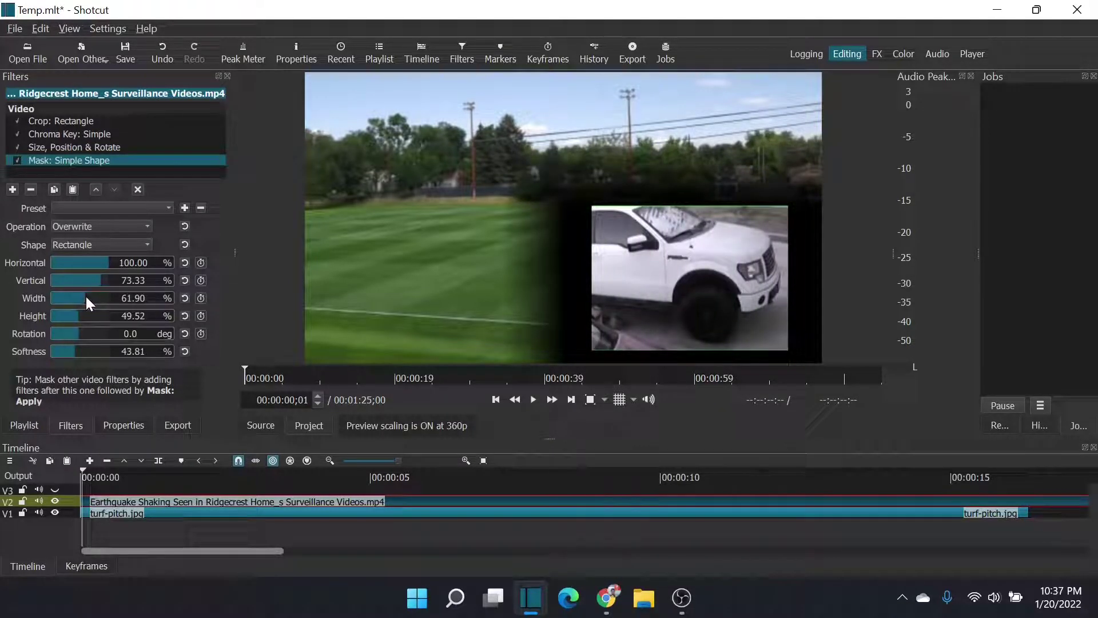
click(148, 224)
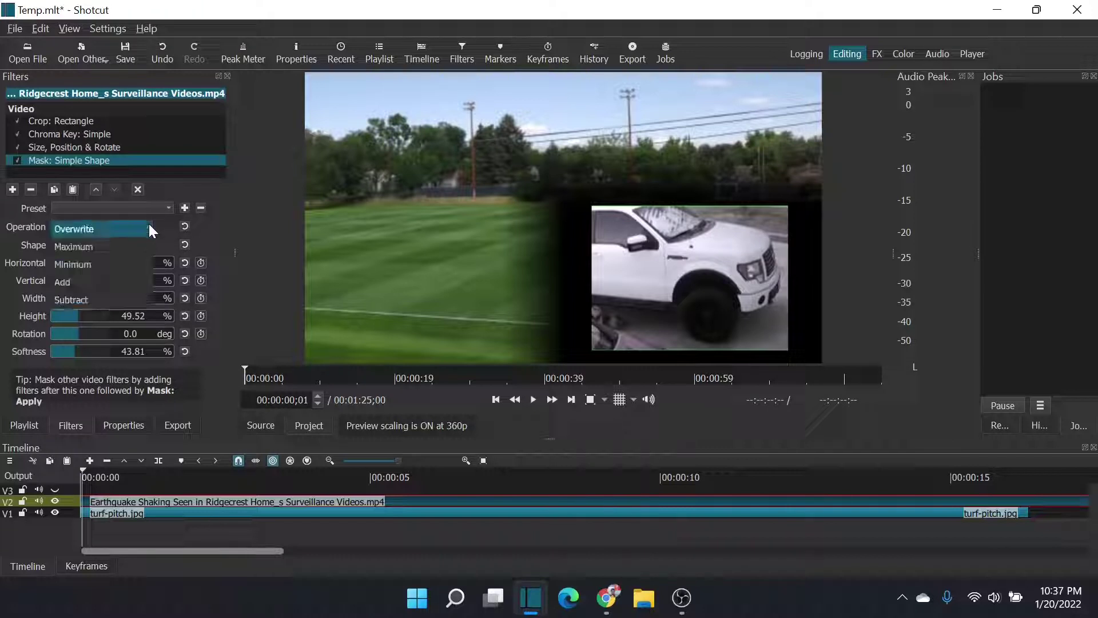
click(104, 300)
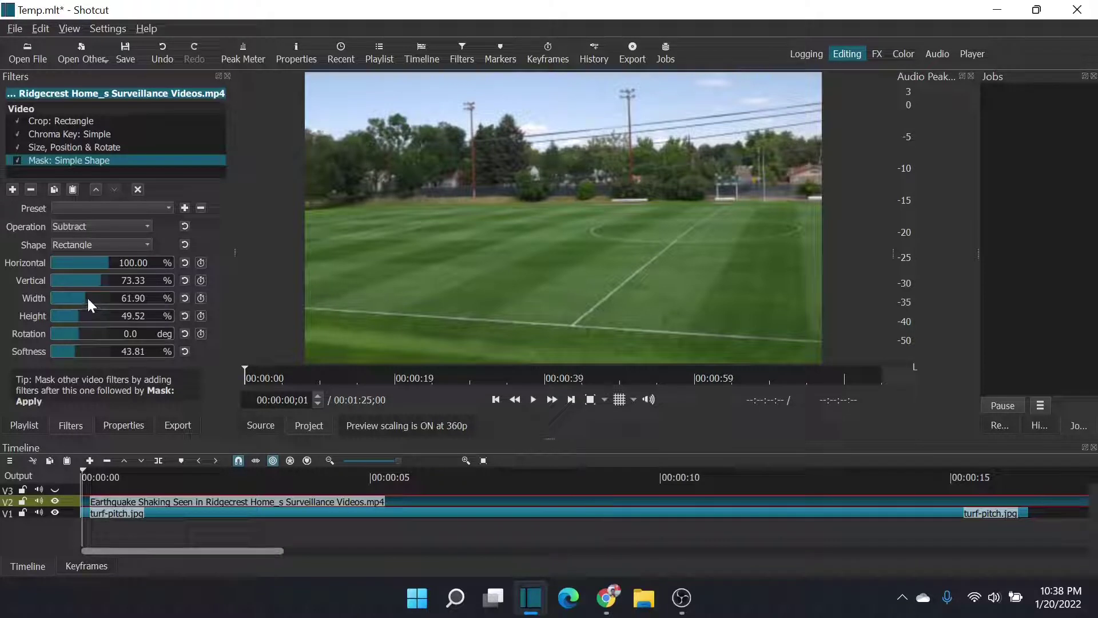
mouse_move(87, 297)
mouse_down()
mouse_move(53, 297)
mouse_move(87, 298)
mouse_up()
Turn on Width keyframing, then remove all the mask's Width keyframes.
click(203, 298)
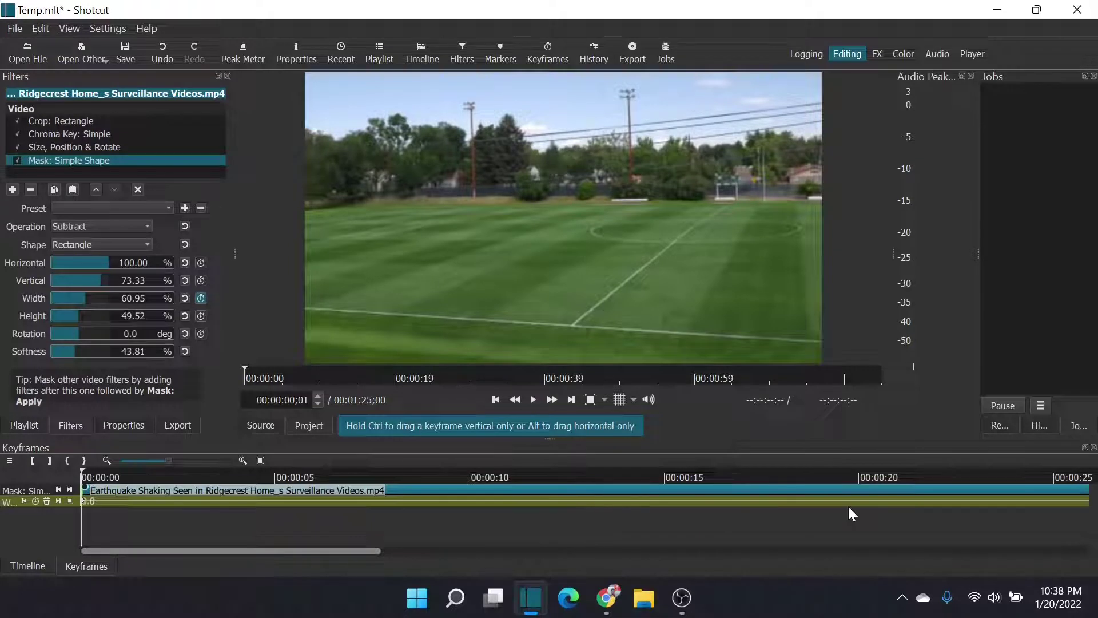
click(202, 298)
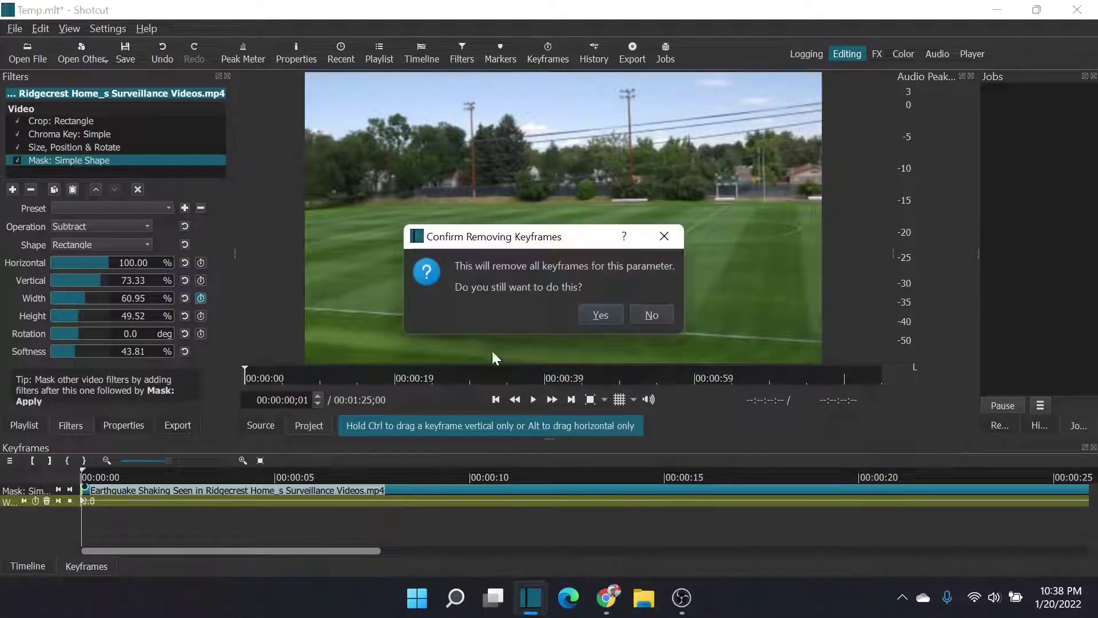
click(600, 314)
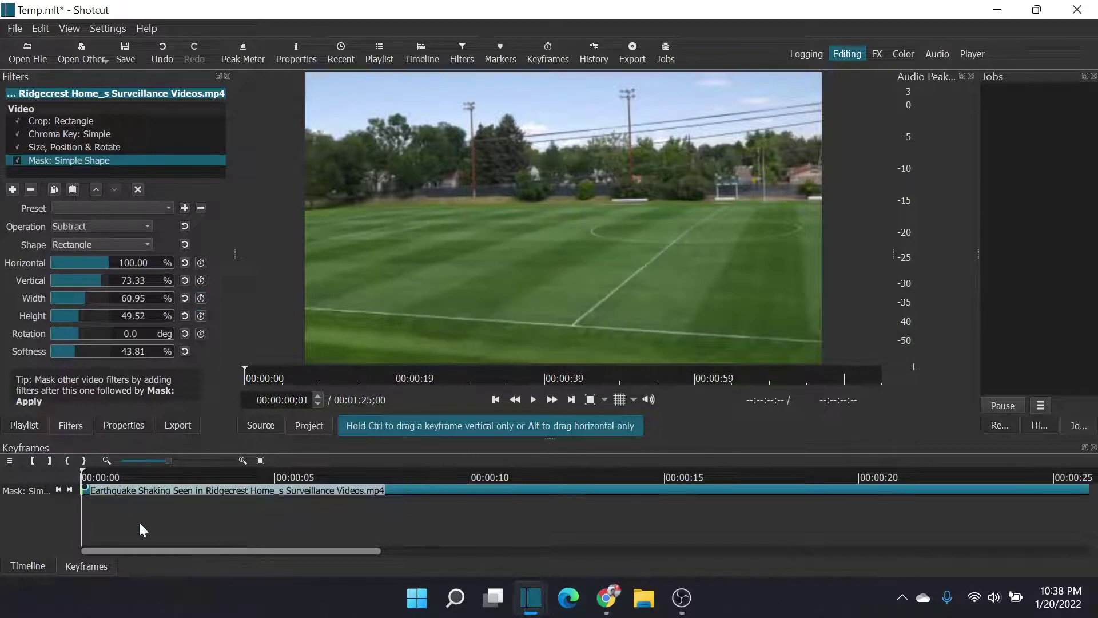
Split the truck clip at 00:00:01;19 and select the first piece.
click(30, 568)
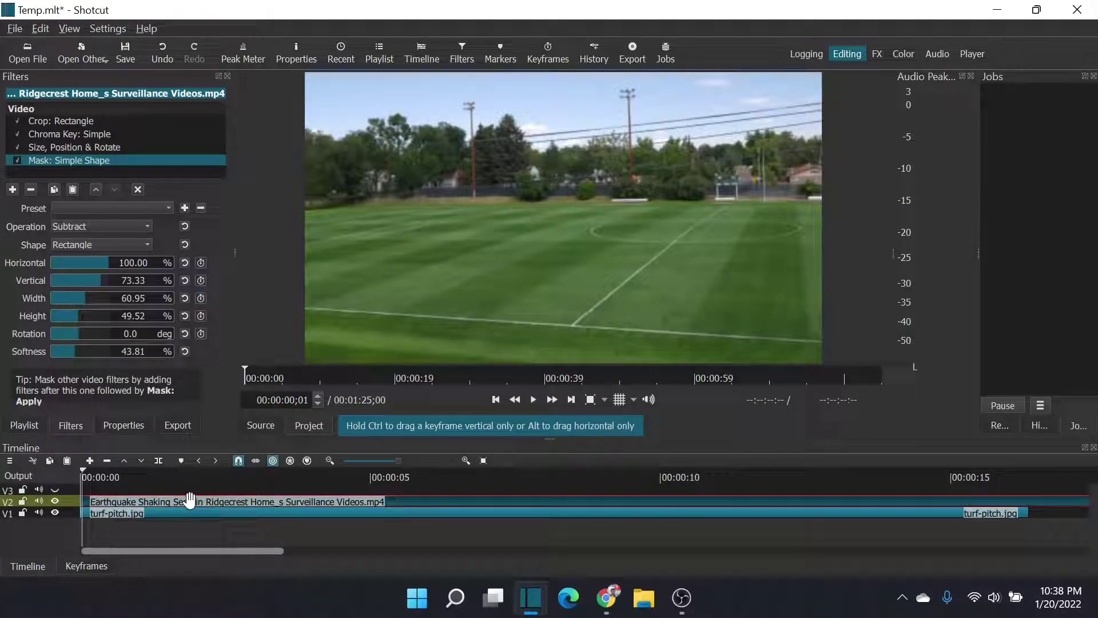
click(176, 473)
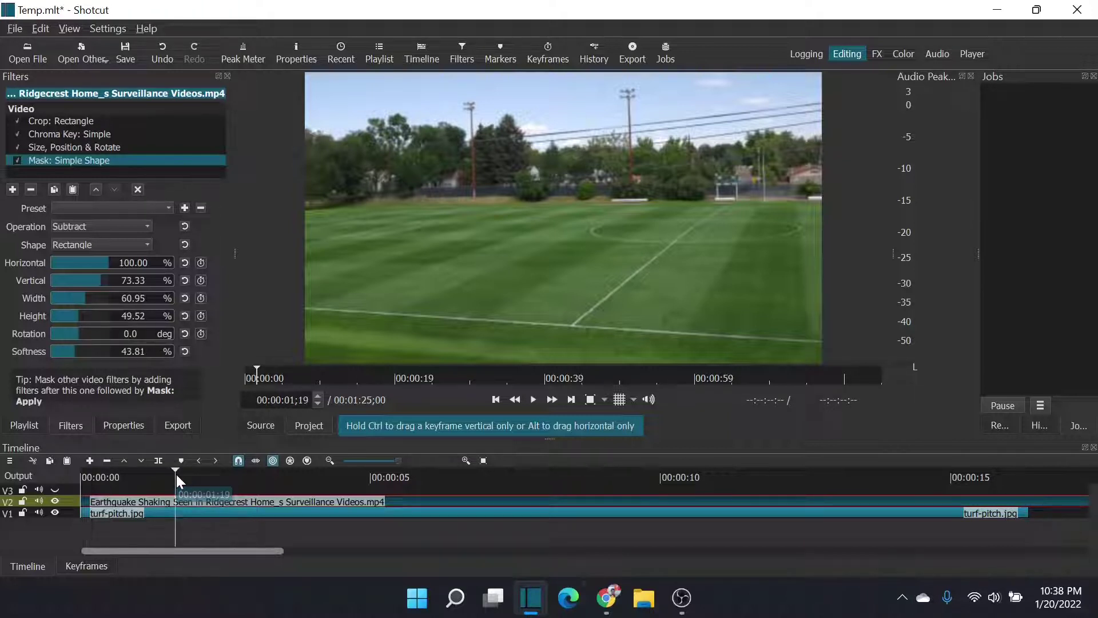
drag(173, 471, 177, 472)
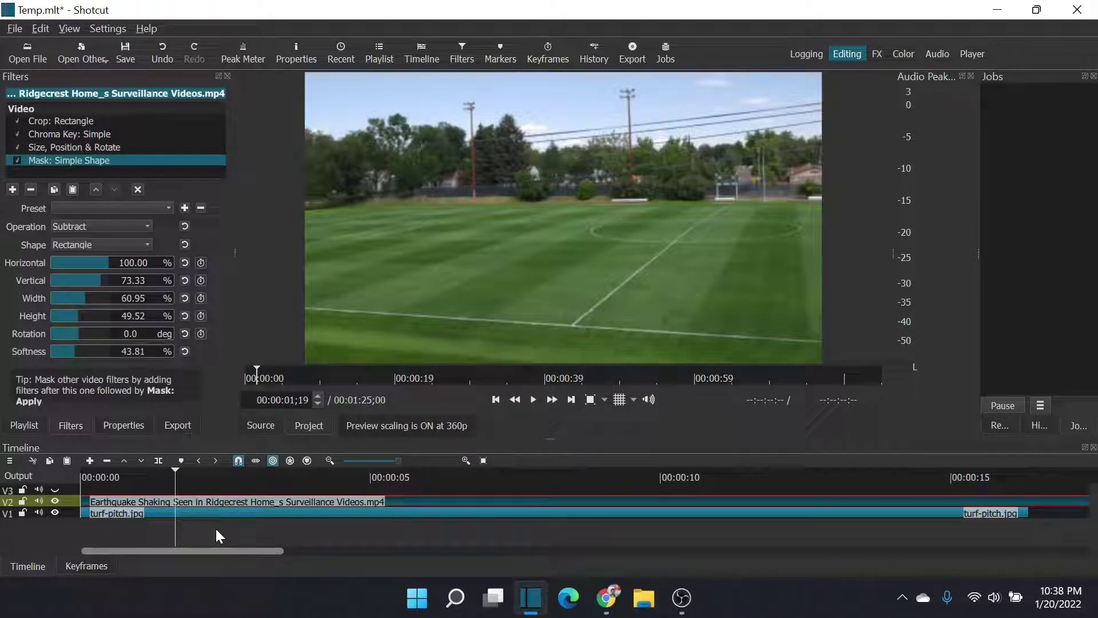
key(s)
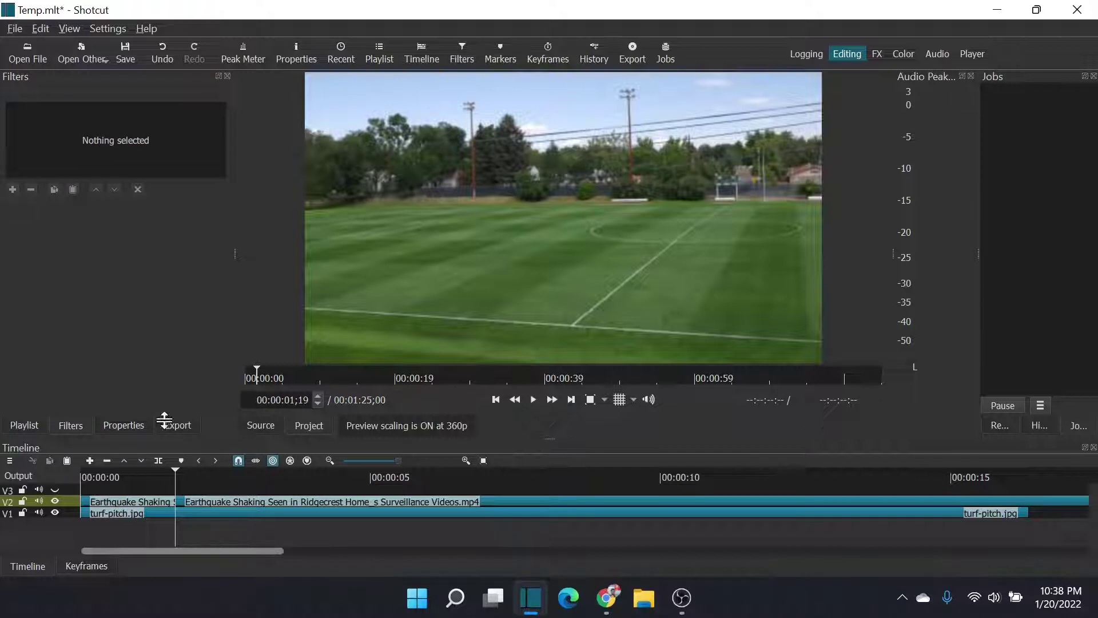
click(143, 503)
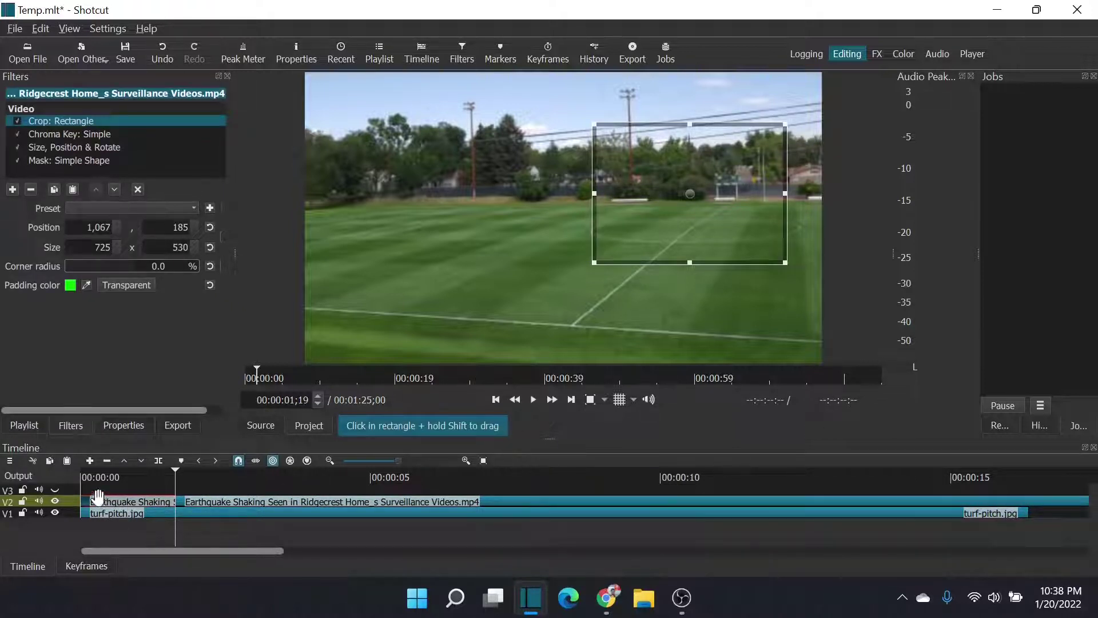
Add a mask Width keyframe at 00:00:00;27 and drag it to the clip start.
click(65, 158)
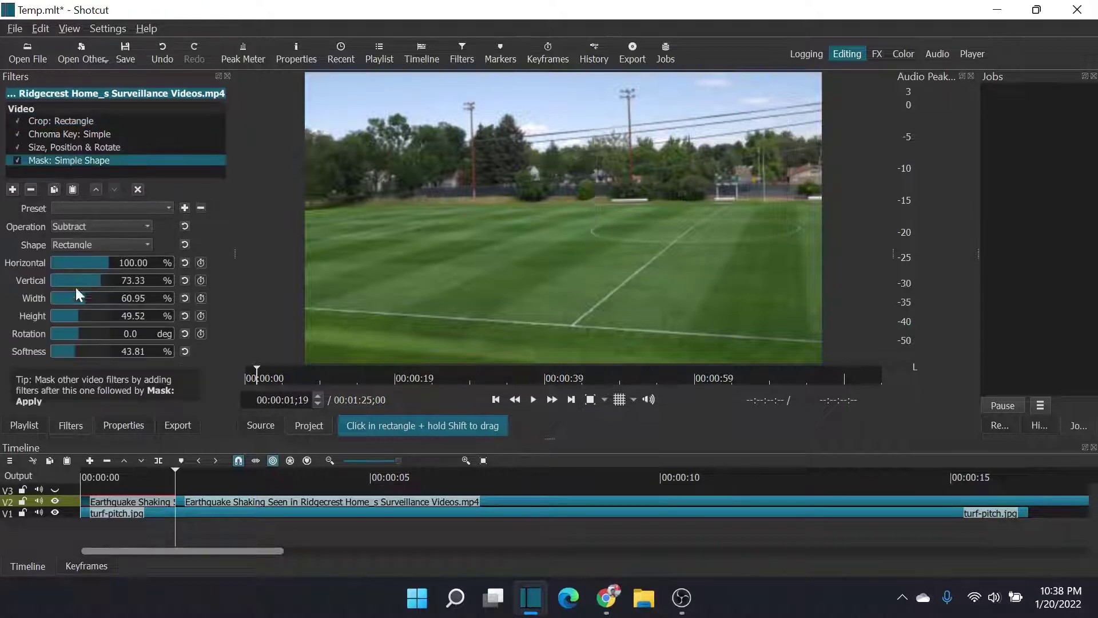
click(135, 474)
click(200, 298)
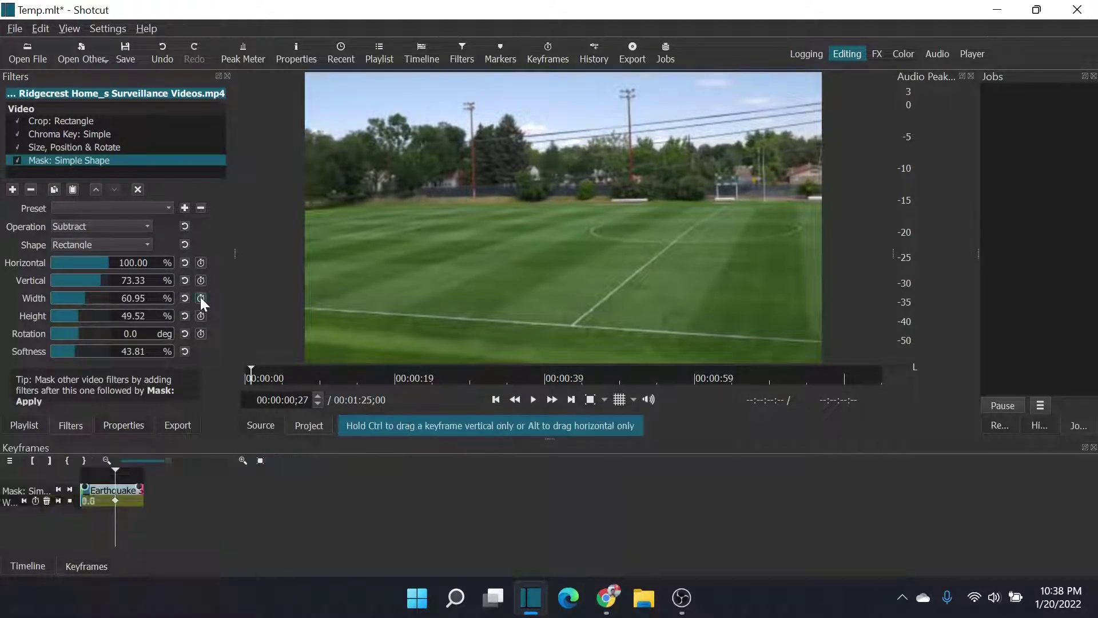
click(115, 501)
drag(116, 501, 81, 498)
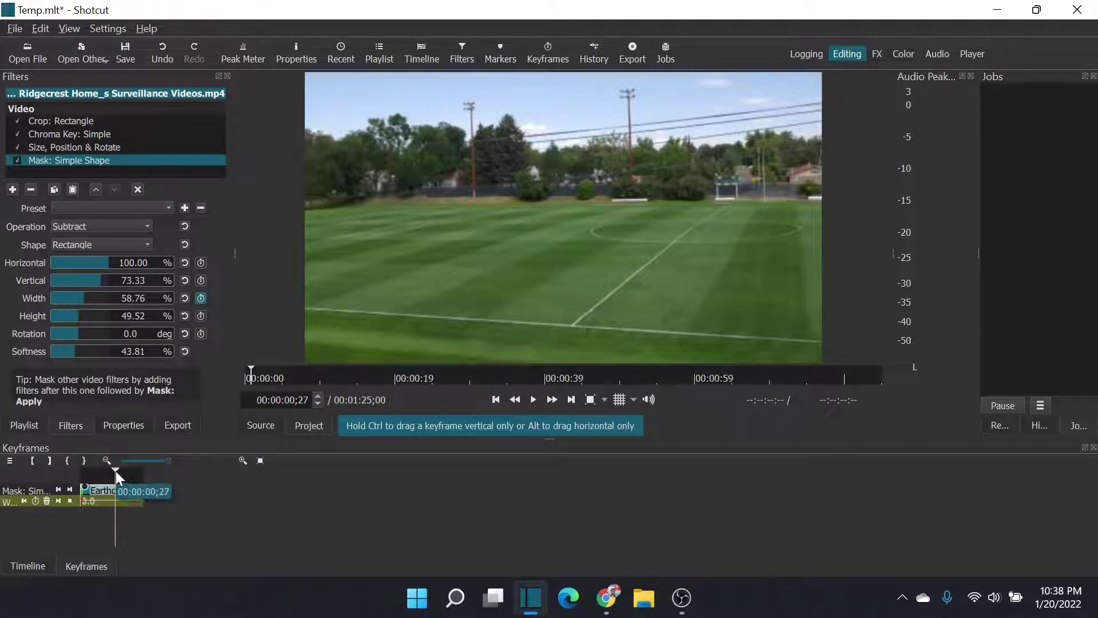
Delete the Width keyframe from the Simple Shape mask.
right_click(81, 501)
click(98, 521)
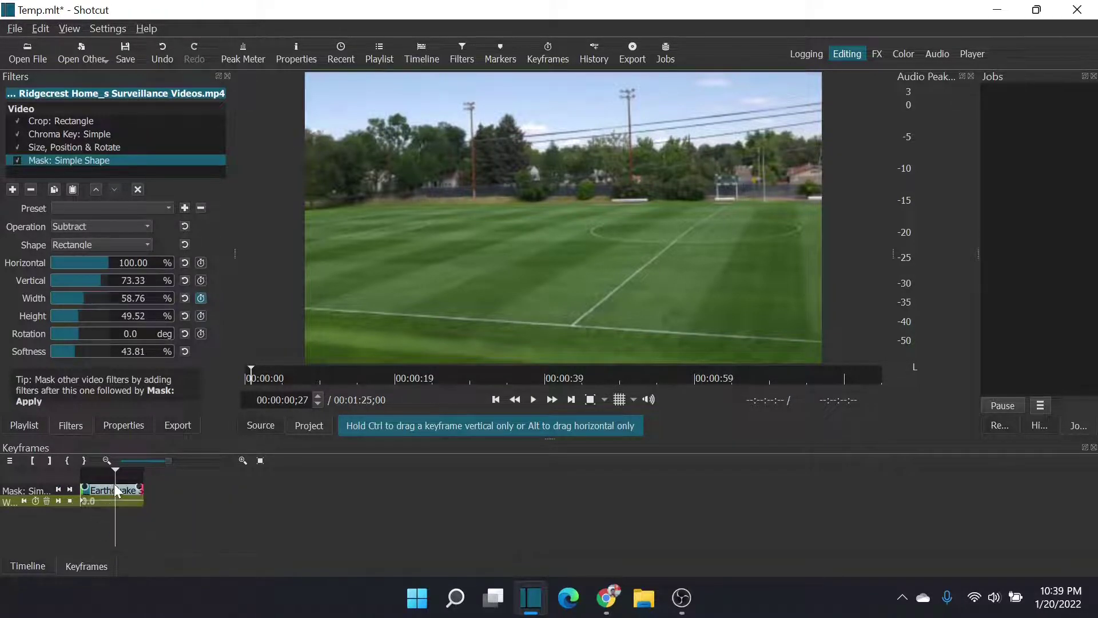
drag(115, 469, 79, 468)
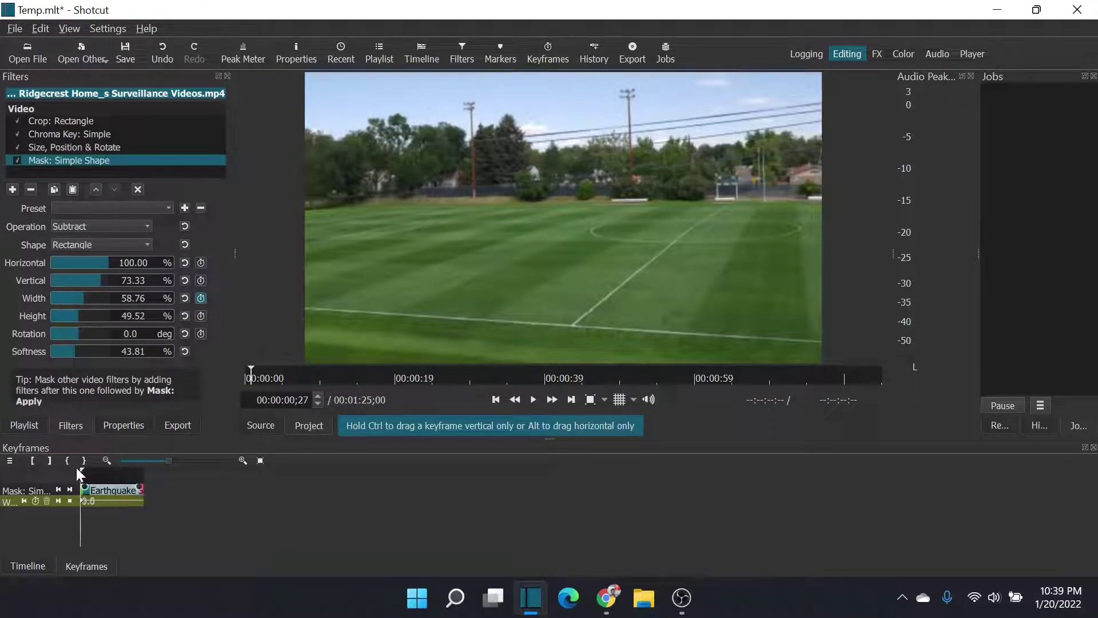
right_click(82, 501)
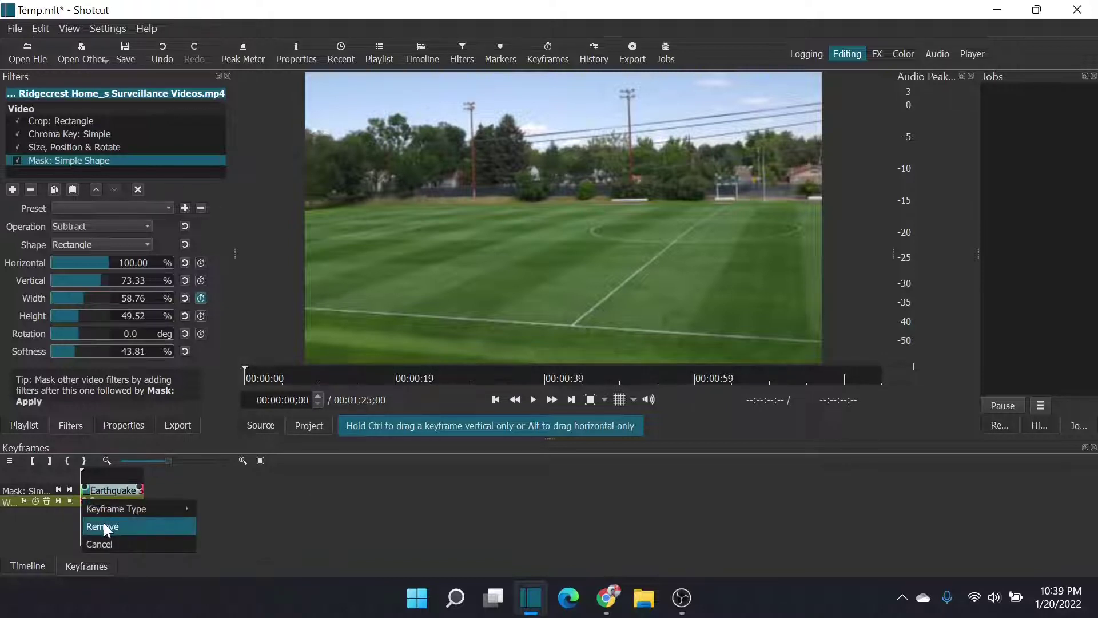
click(105, 523)
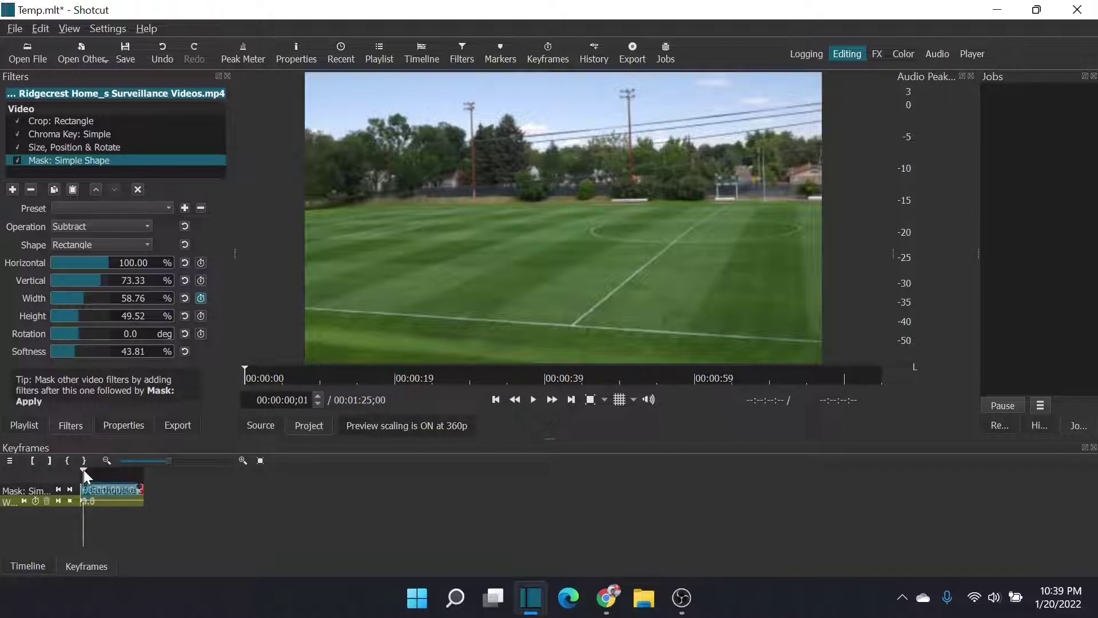
Keyframe the mask Width narrowing at frame 17 and about one second, reaching 0.00% at 00:00:01;18.
drag(83, 469, 100, 470)
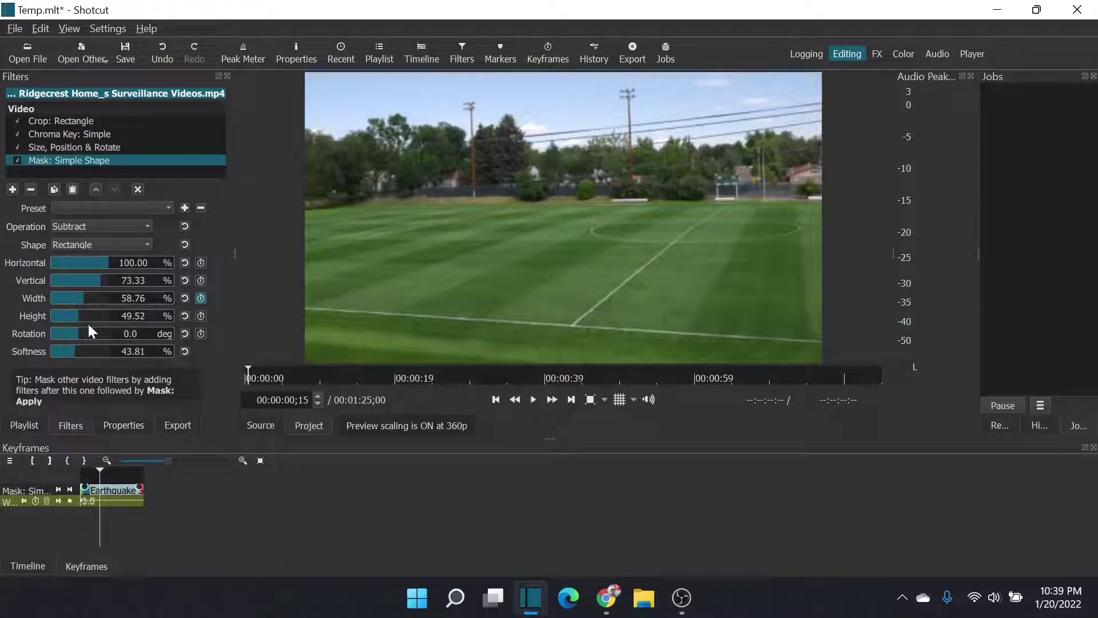
drag(101, 470, 103, 469)
drag(81, 298, 73, 299)
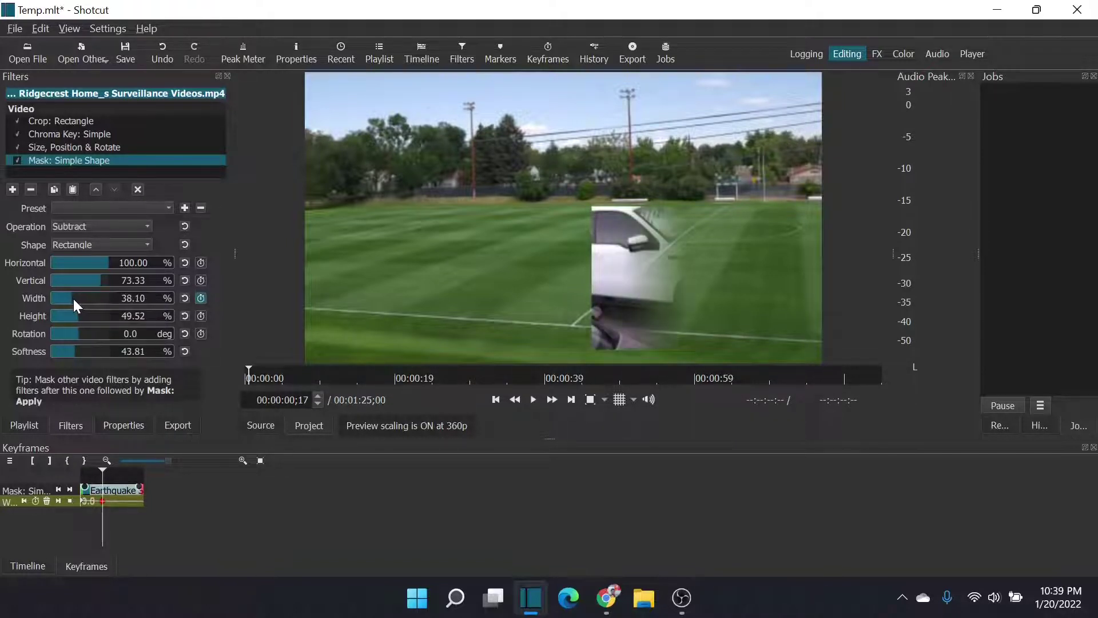
click(116, 468)
click(122, 469)
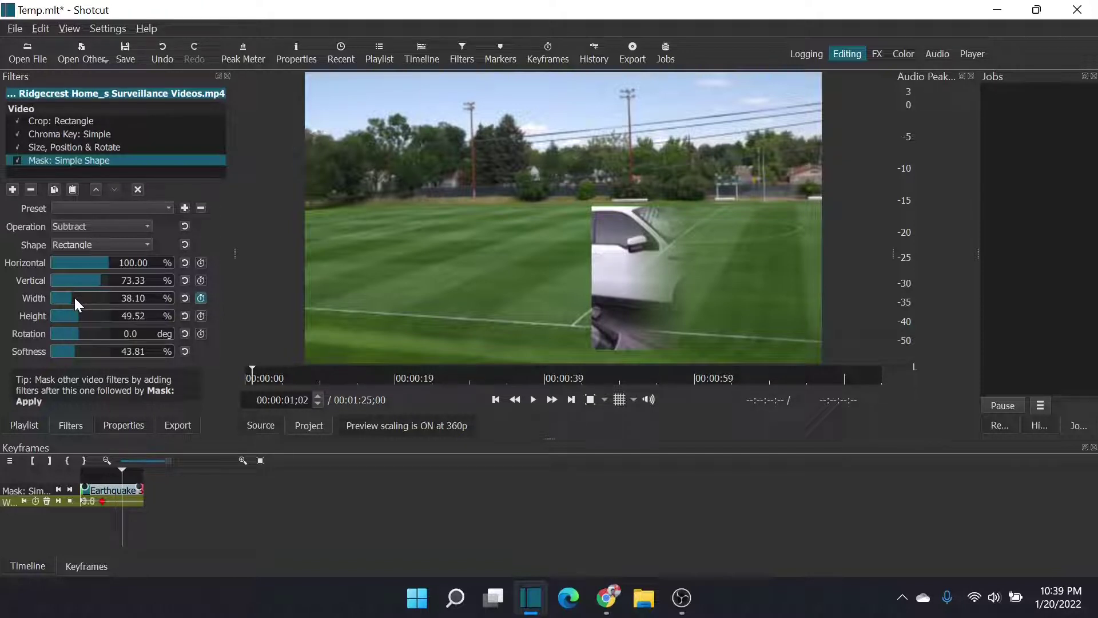
drag(72, 297, 71, 297)
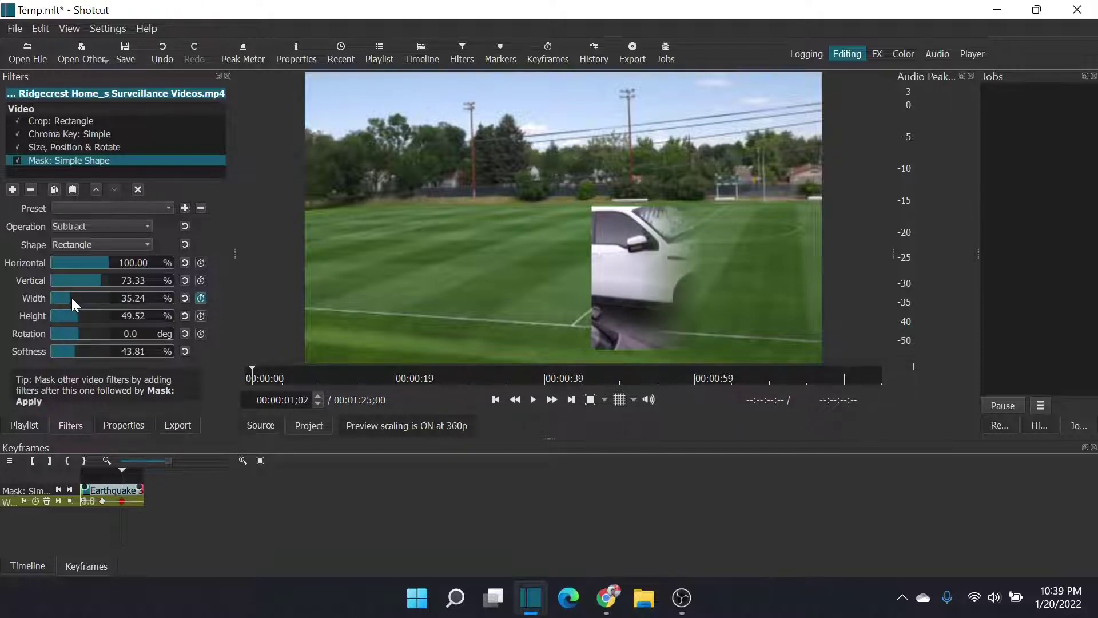
drag(71, 297, 66, 298)
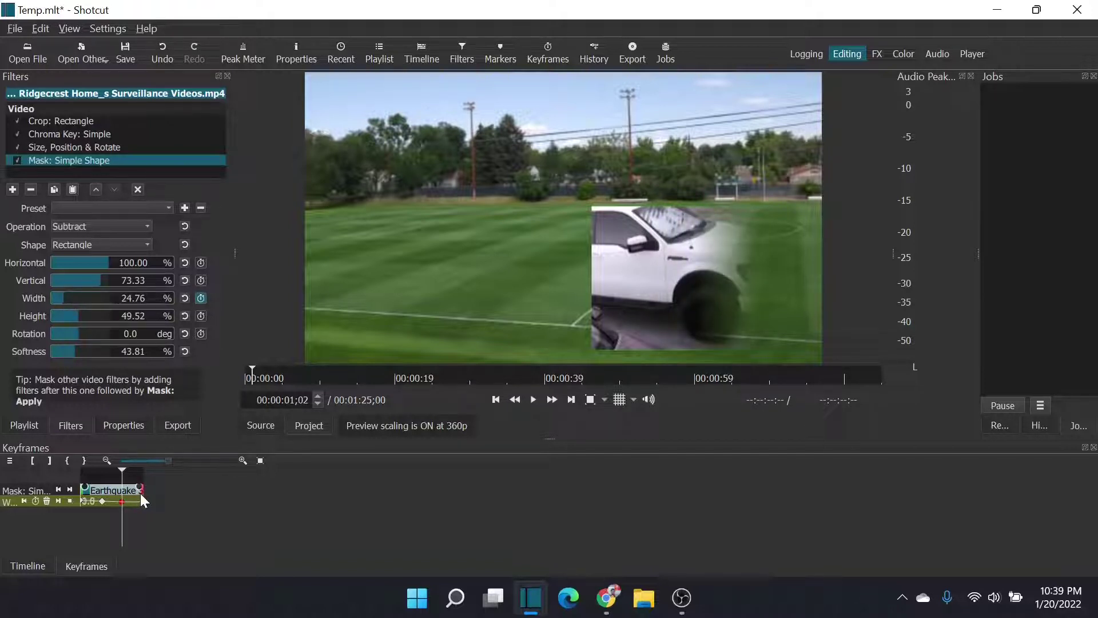
drag(124, 469, 146, 469)
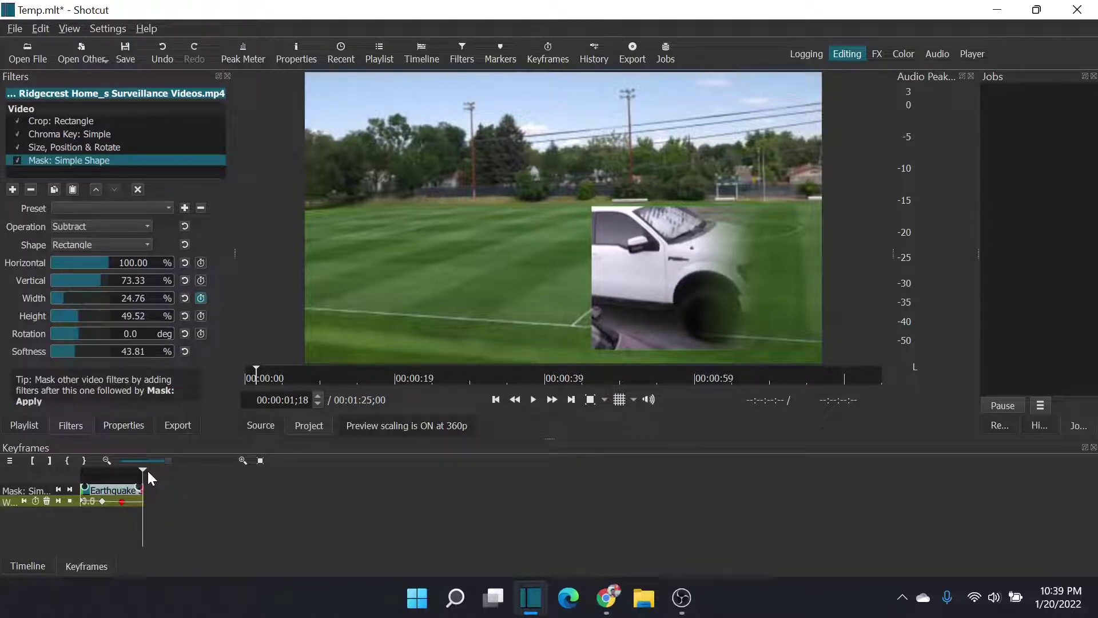
drag(68, 299, 44, 294)
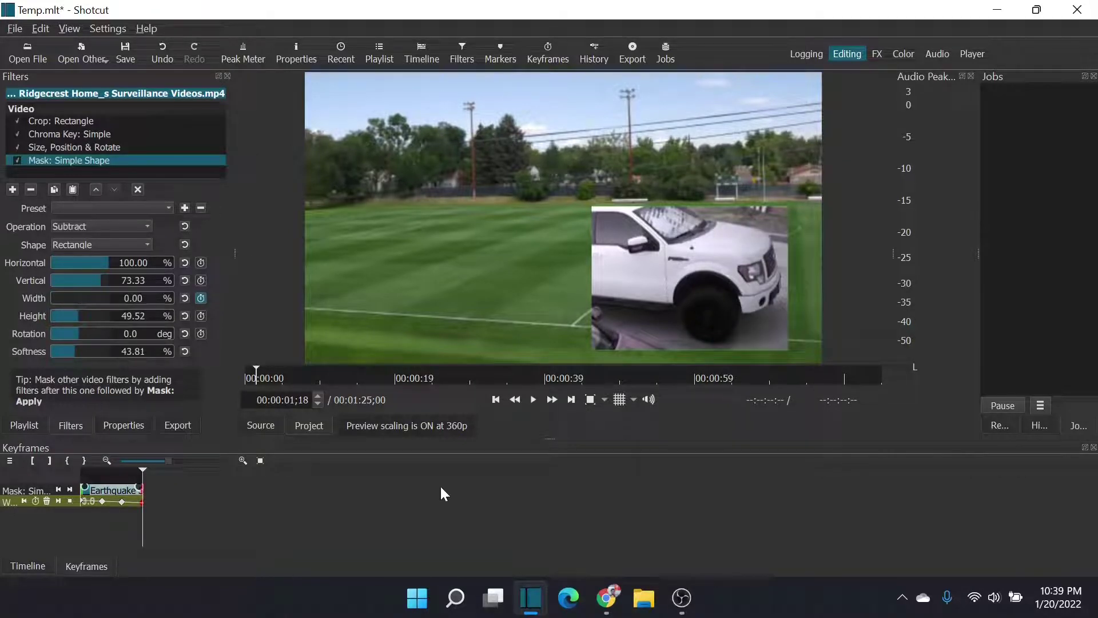
Play the truck reveal from the start and pause to check it.
click(496, 399)
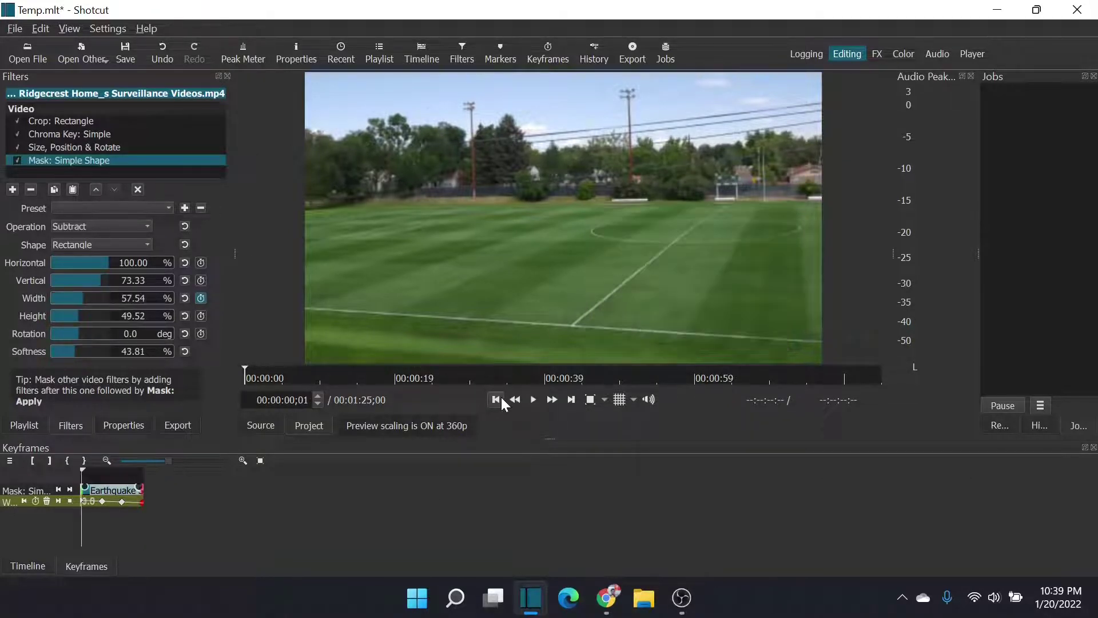
click(531, 399)
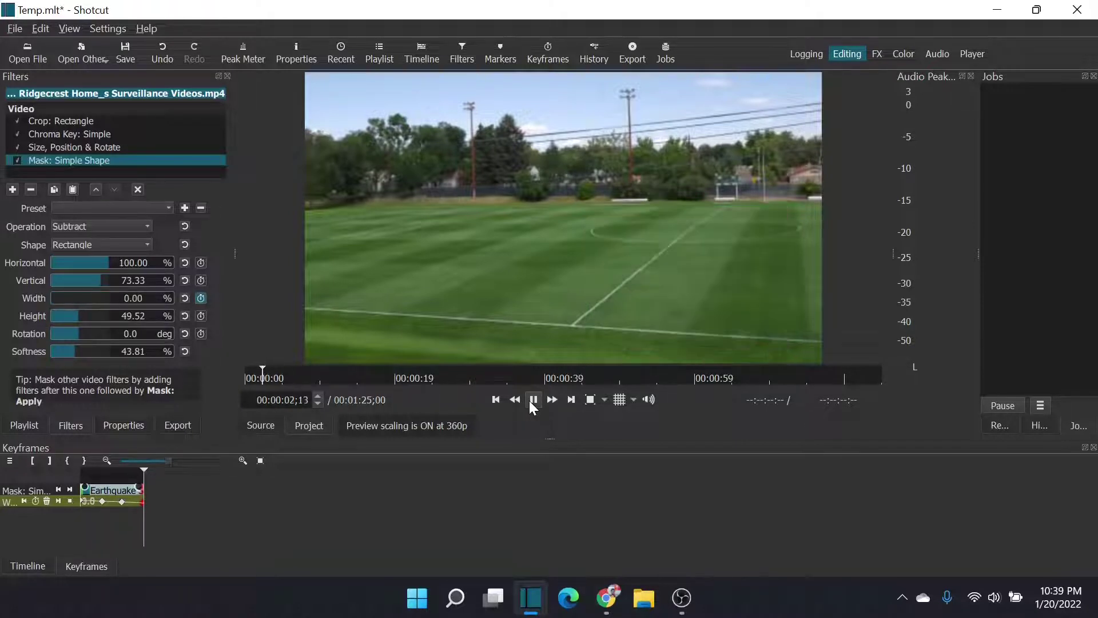
click(496, 400)
key(space)
Back on the timeline, set the V2 truck clip's Simple Shape mask Width to 0%.
click(32, 567)
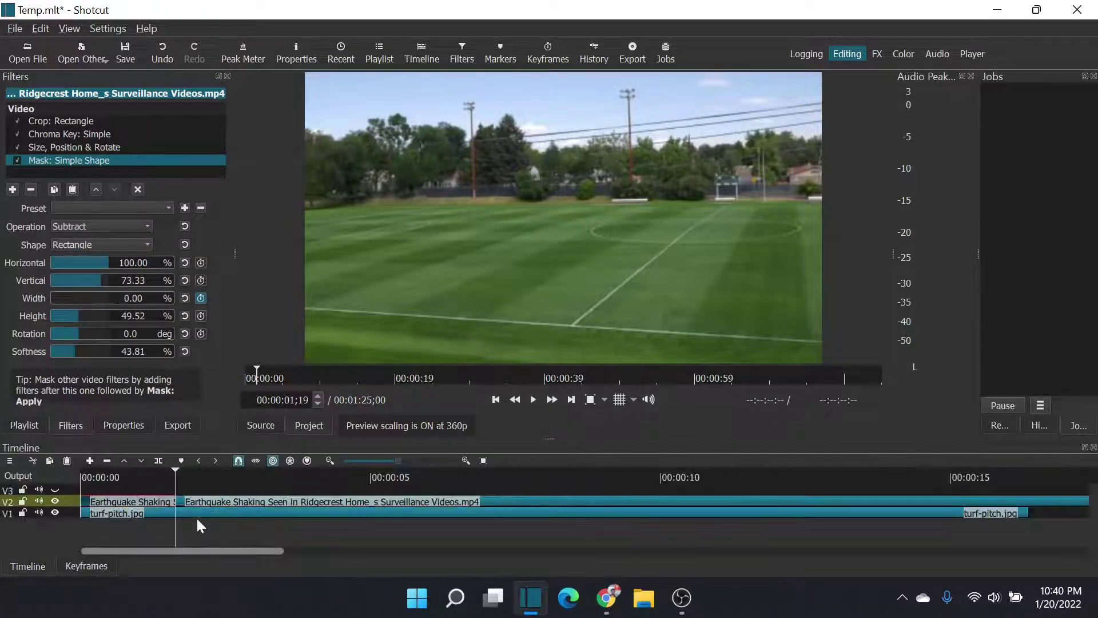
click(223, 503)
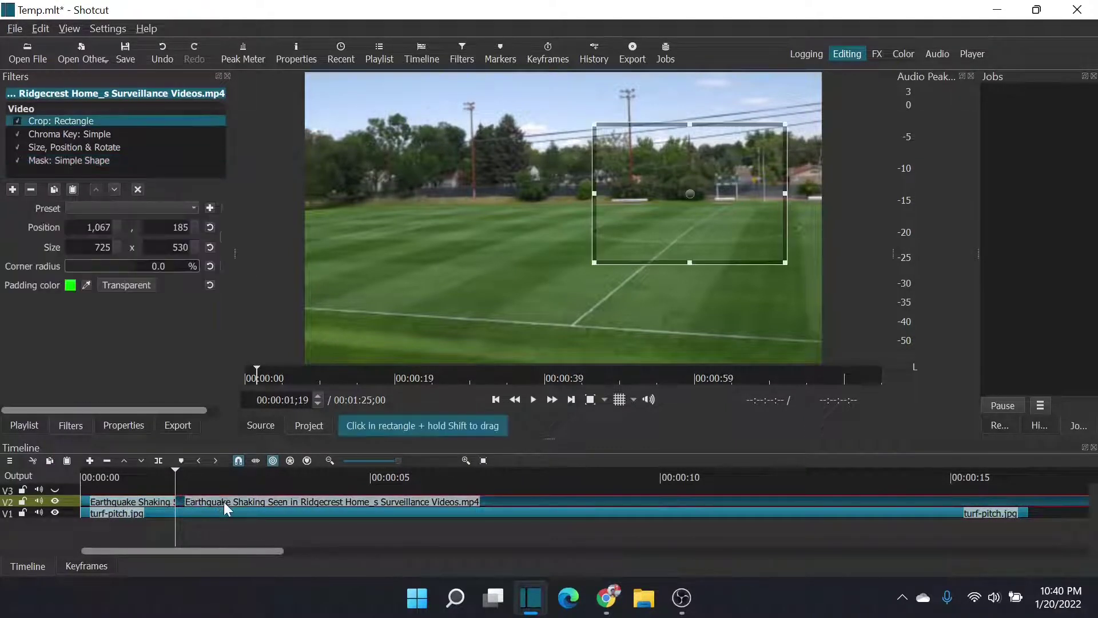
click(53, 160)
drag(81, 294, 32, 293)
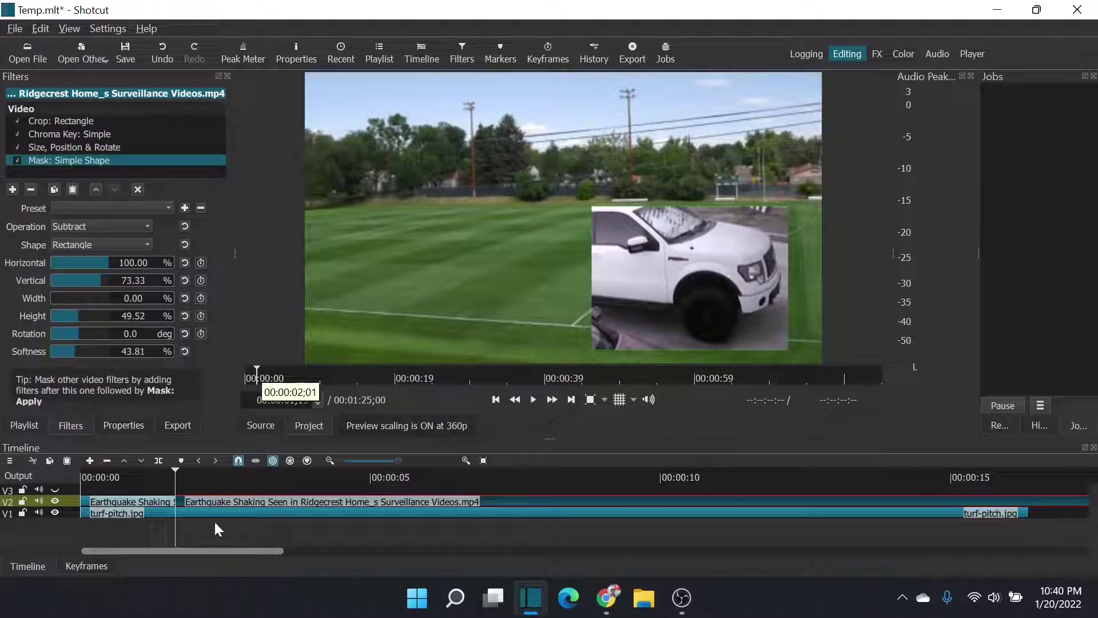
Play the keyed truck composite from the start, pause at 00:00:08;09 and reselect the V2 clip.
click(154, 502)
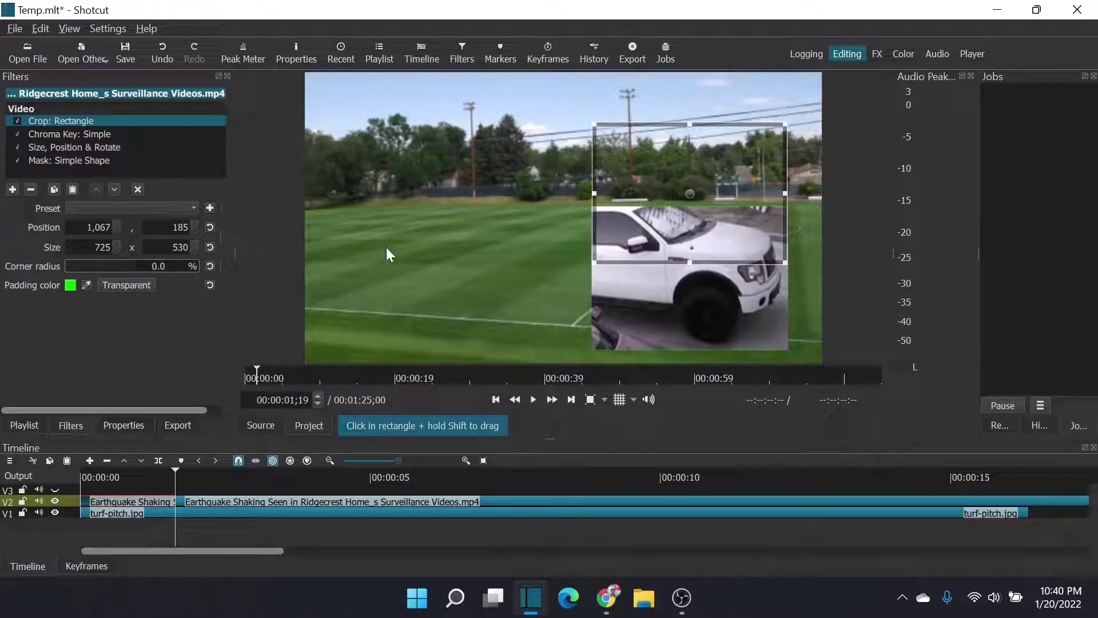
click(495, 399)
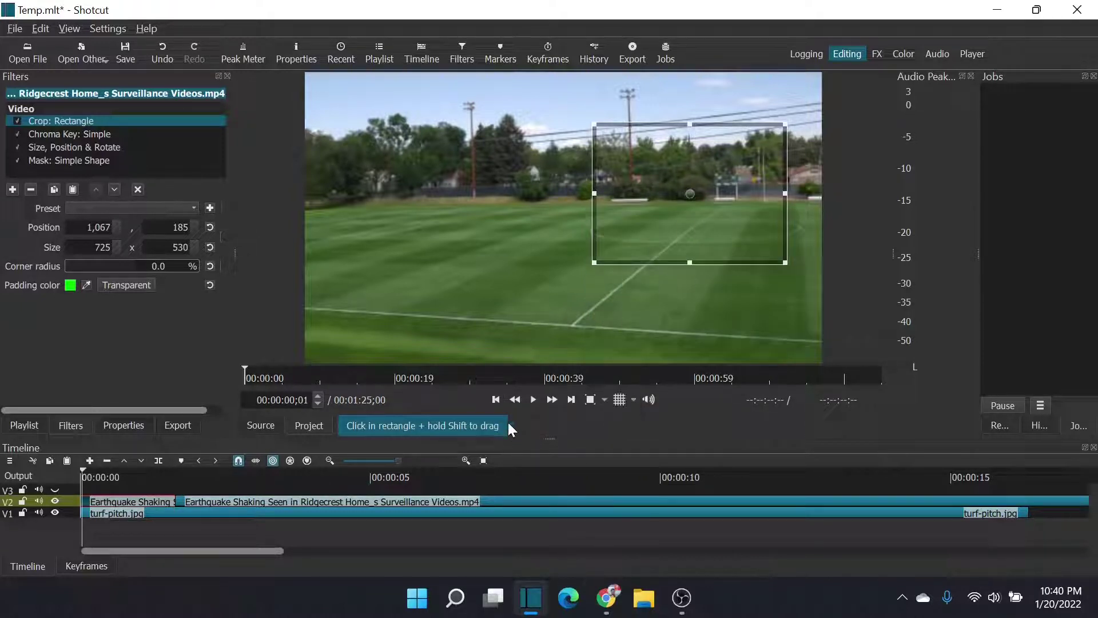
click(533, 399)
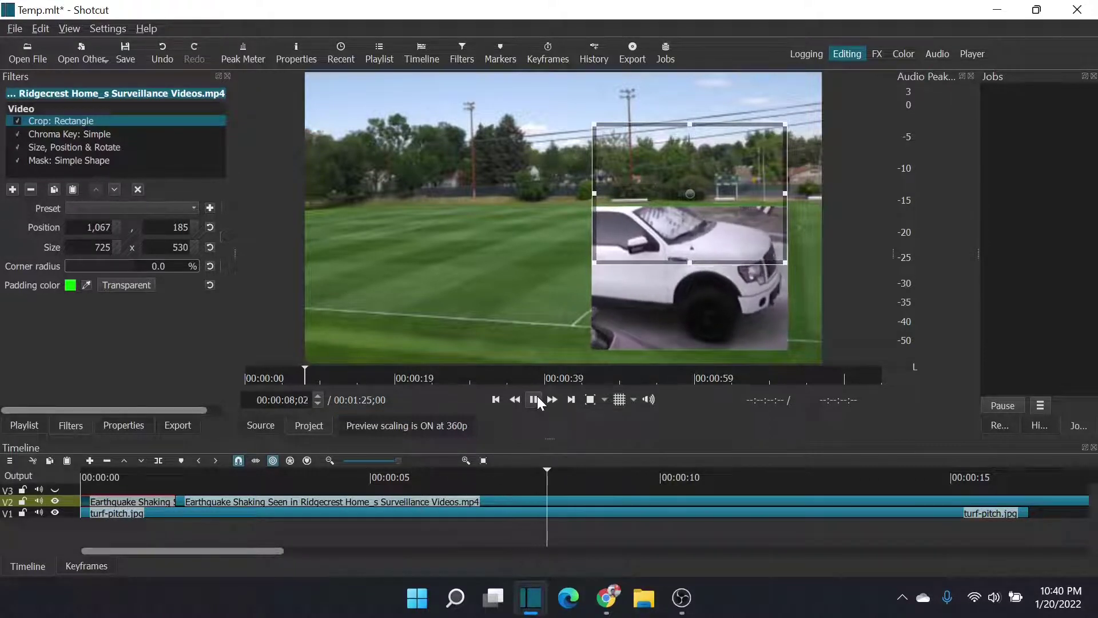
click(535, 399)
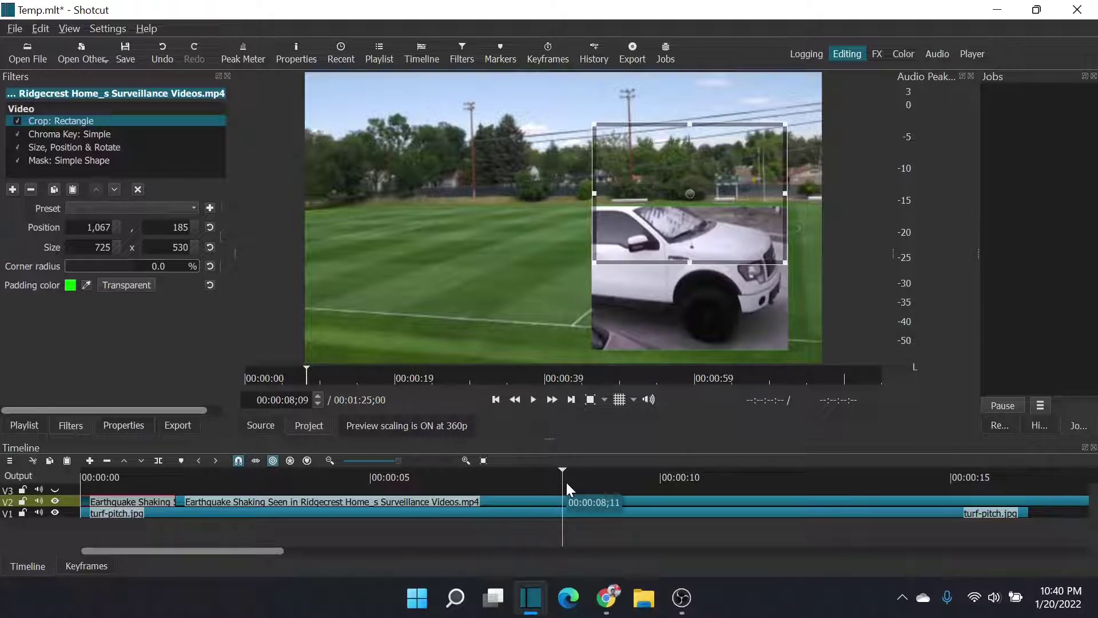
click(569, 502)
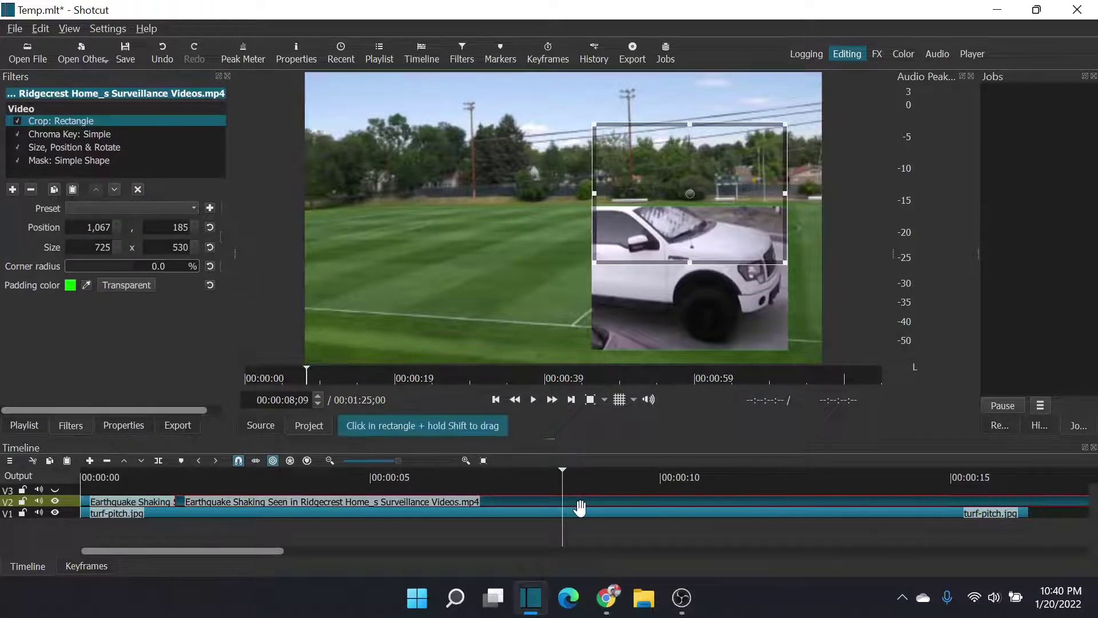
Split the truck clip at 00:00:08;09 and place No_Man's_Sky.jpg on the unhidden V3 track there.
key(s)
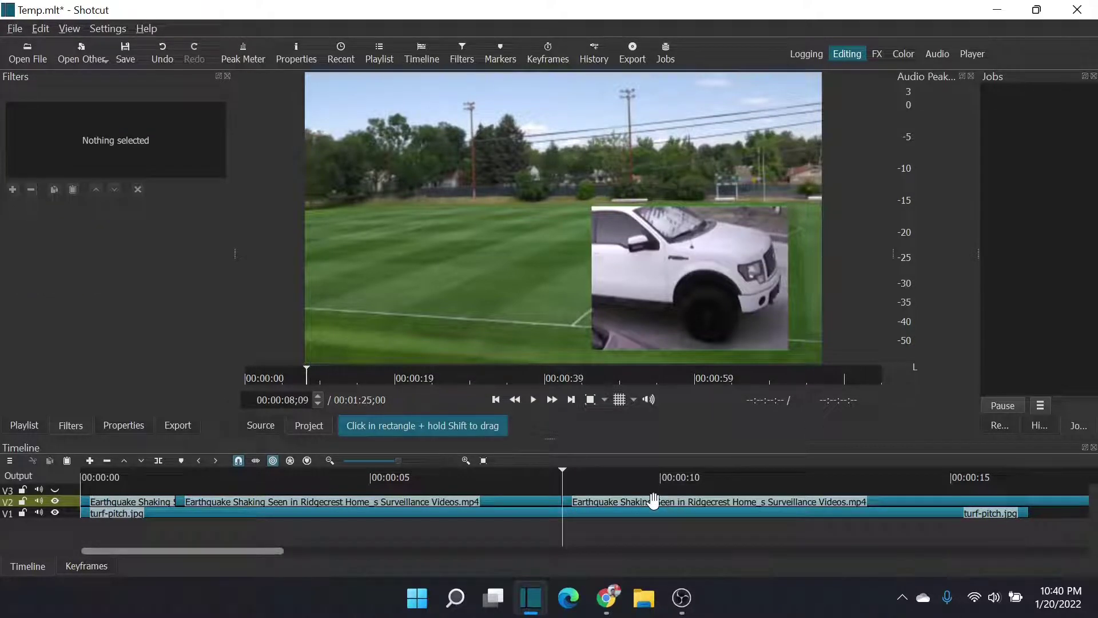
click(56, 490)
click(24, 425)
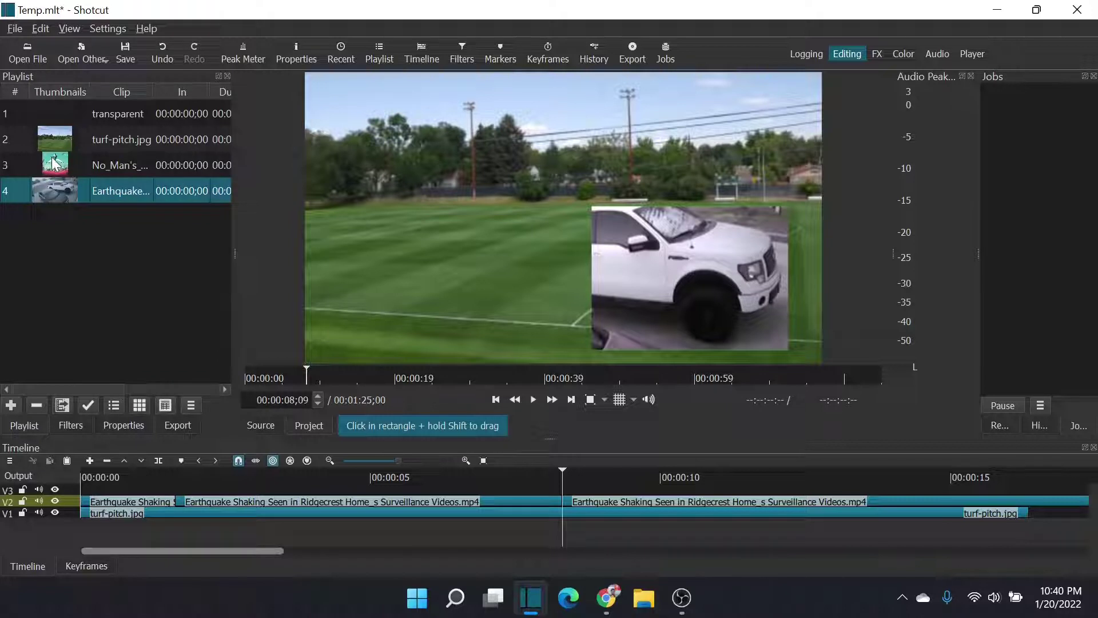
drag(57, 172, 561, 486)
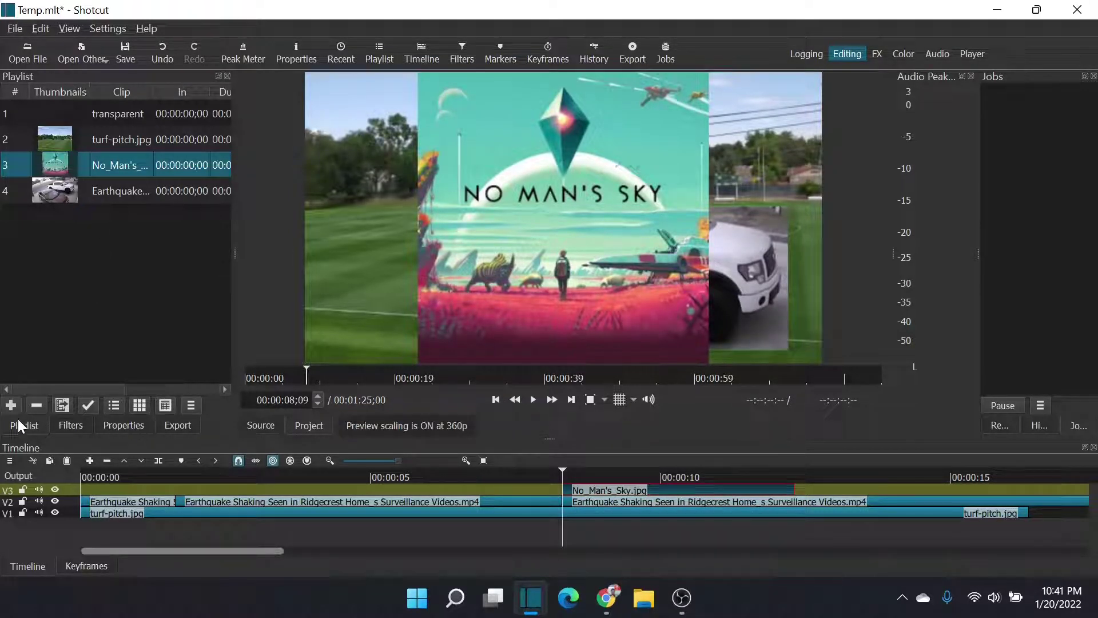
click(66, 424)
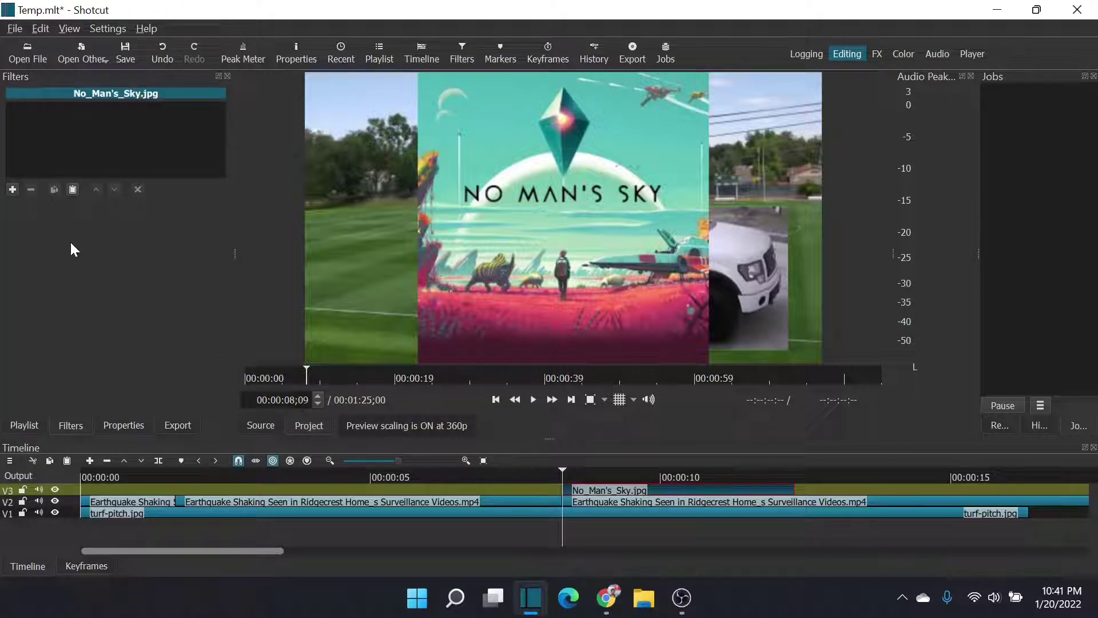
Add a Size, Position & Rotate filter to the No Man's Sky image.
click(14, 188)
click(68, 109)
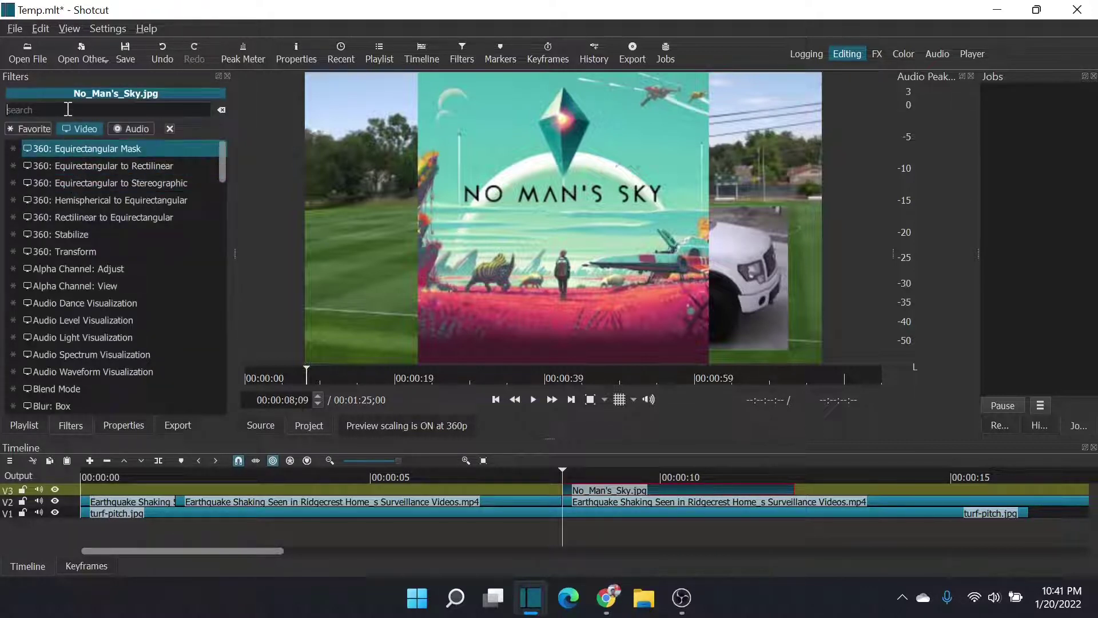
text(size)
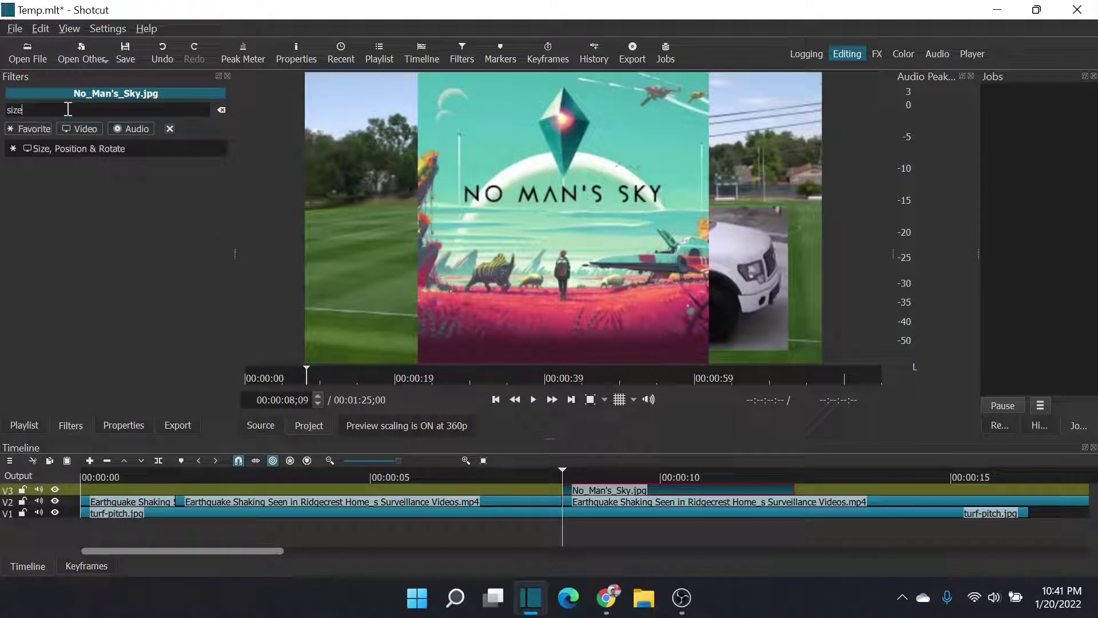
click(71, 148)
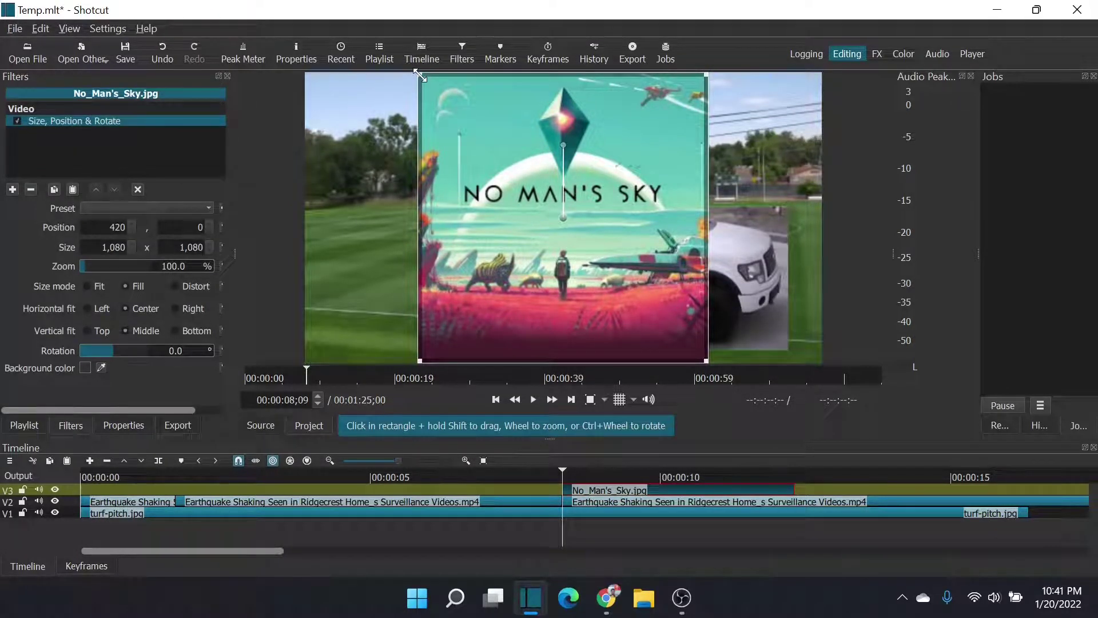
Resize the image to 545×545 and position it at 1,173, 497 over the truck, then preview.
drag(421, 83, 579, 228)
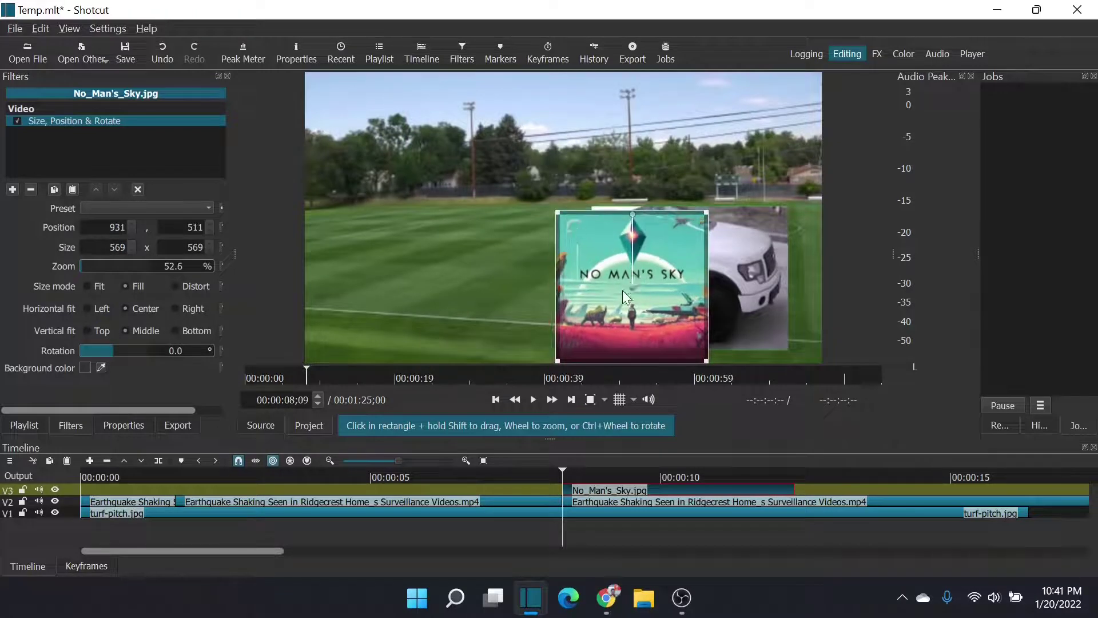
drag(639, 289, 673, 280)
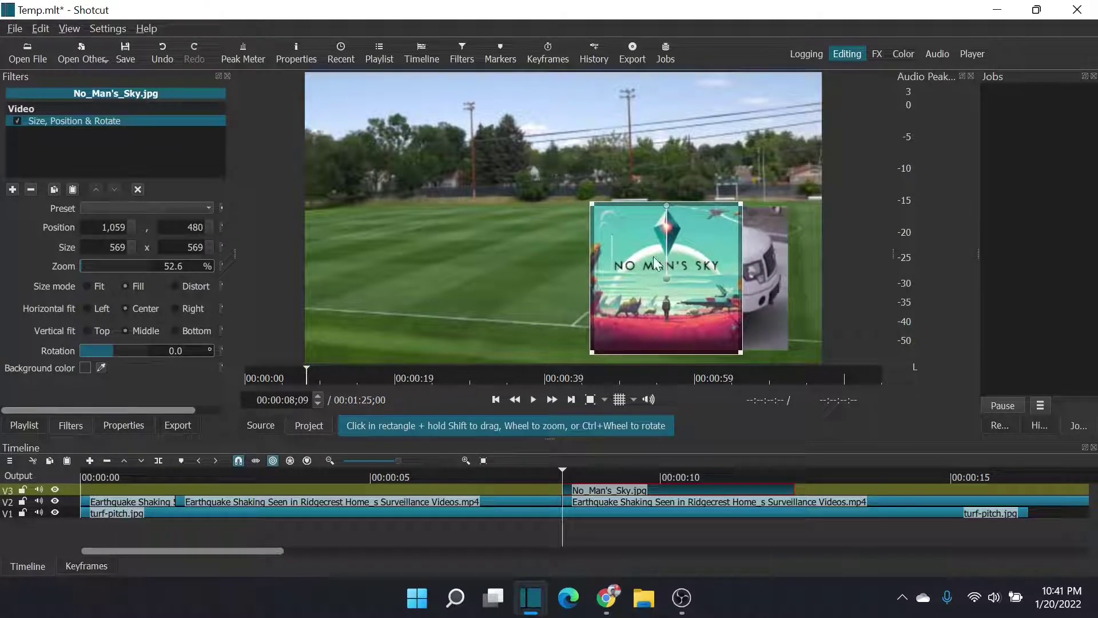
drag(592, 207, 605, 215)
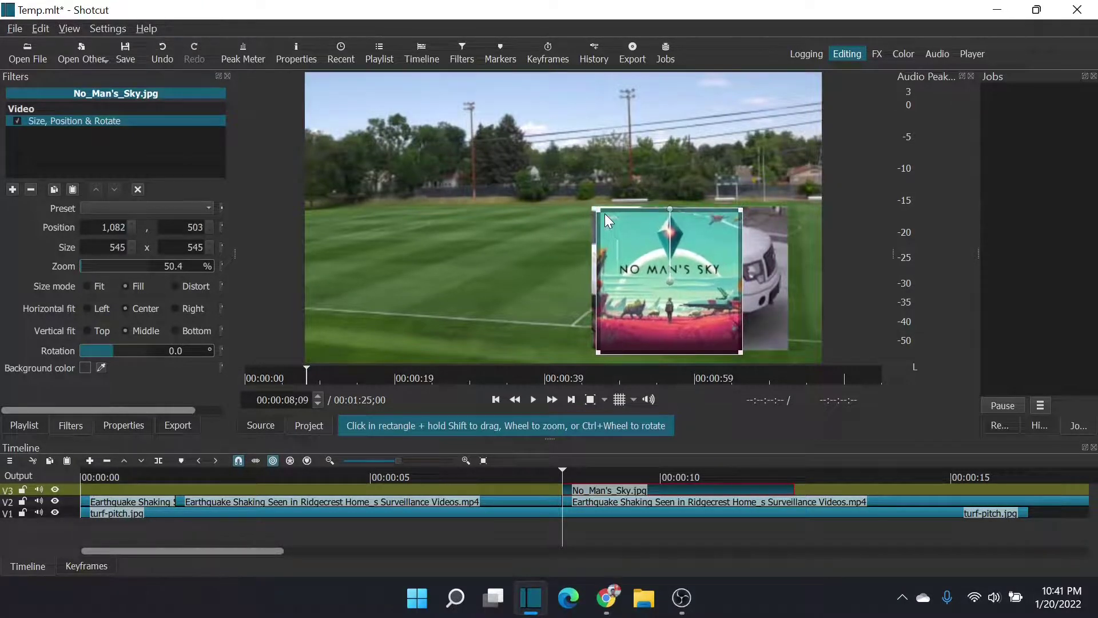
drag(660, 272, 660, 273)
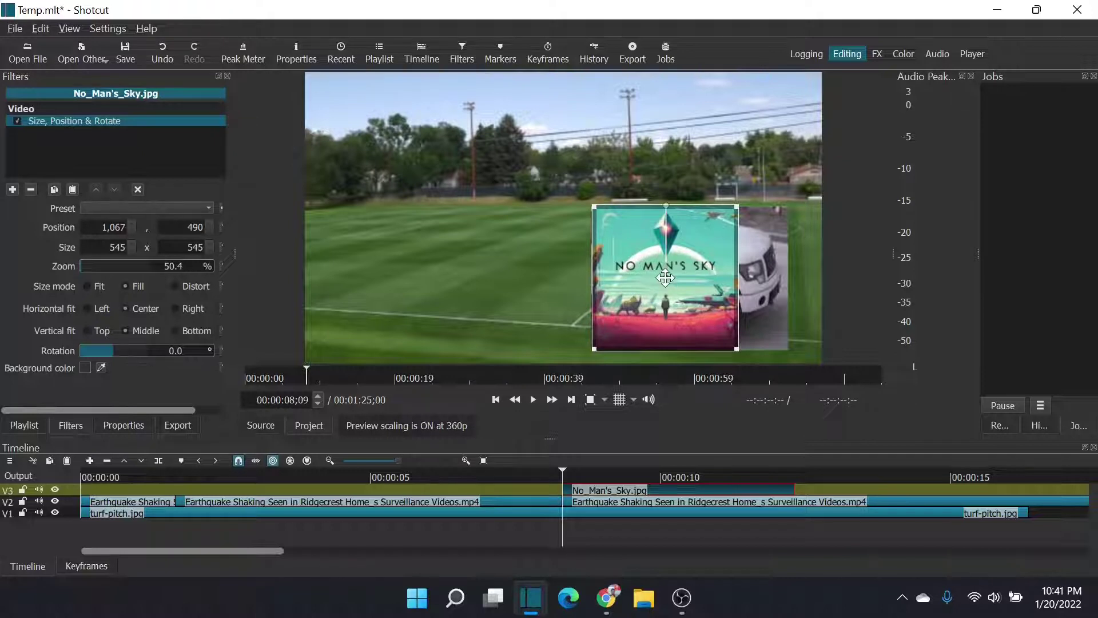
drag(665, 278, 700, 279)
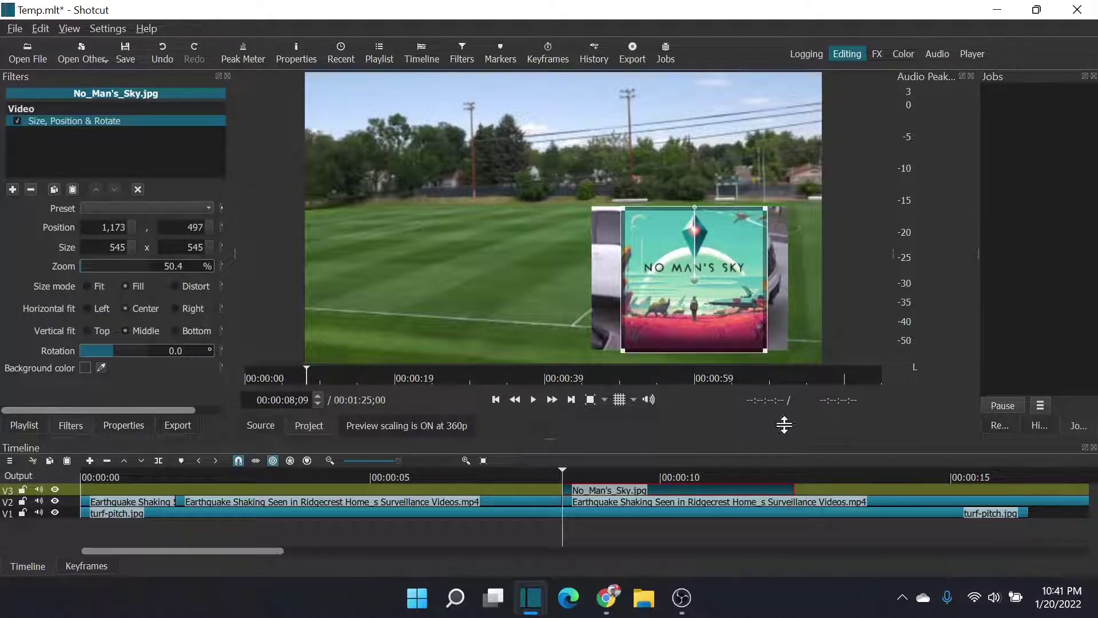
click(552, 399)
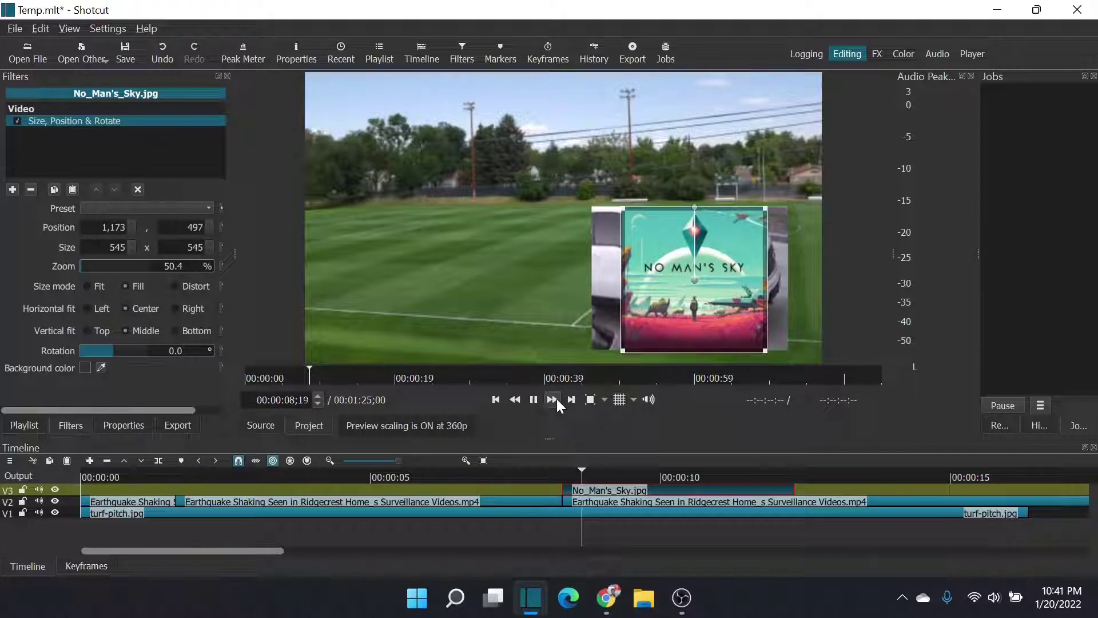
Cut the V2 truck clip at 00:00:12;09, then reselect the image clip at 00:00:10;09.
click(537, 399)
click(572, 399)
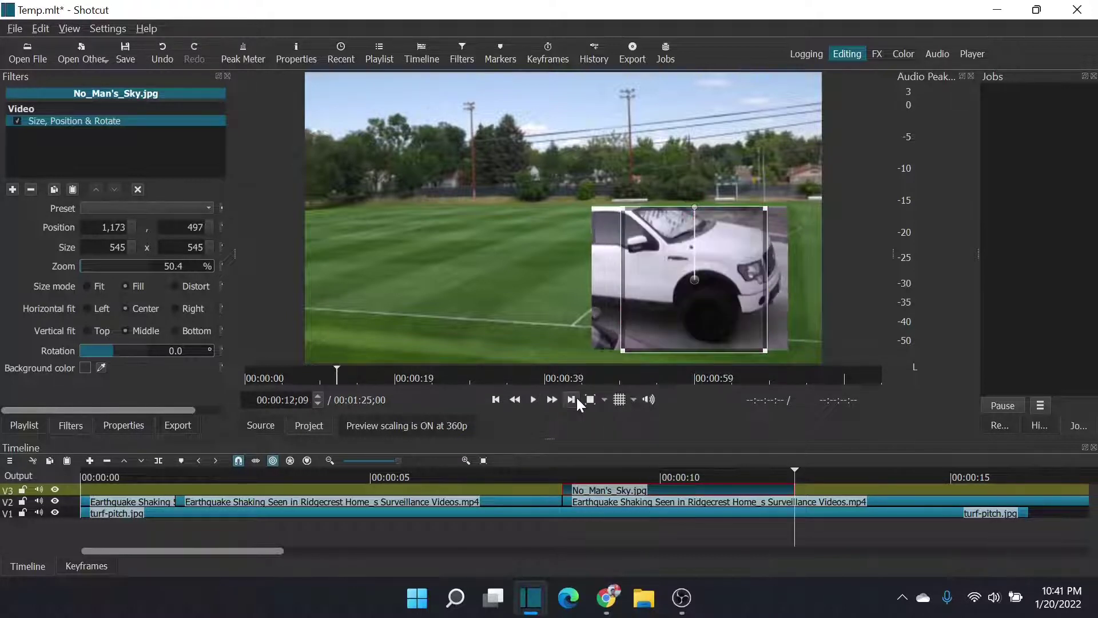
click(808, 502)
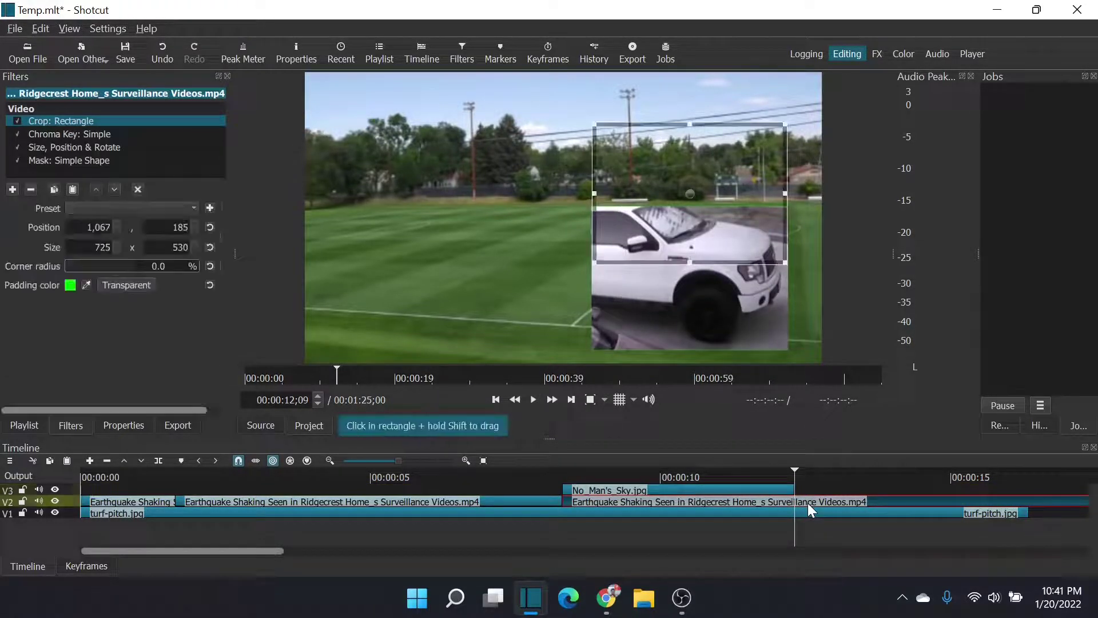
key(s)
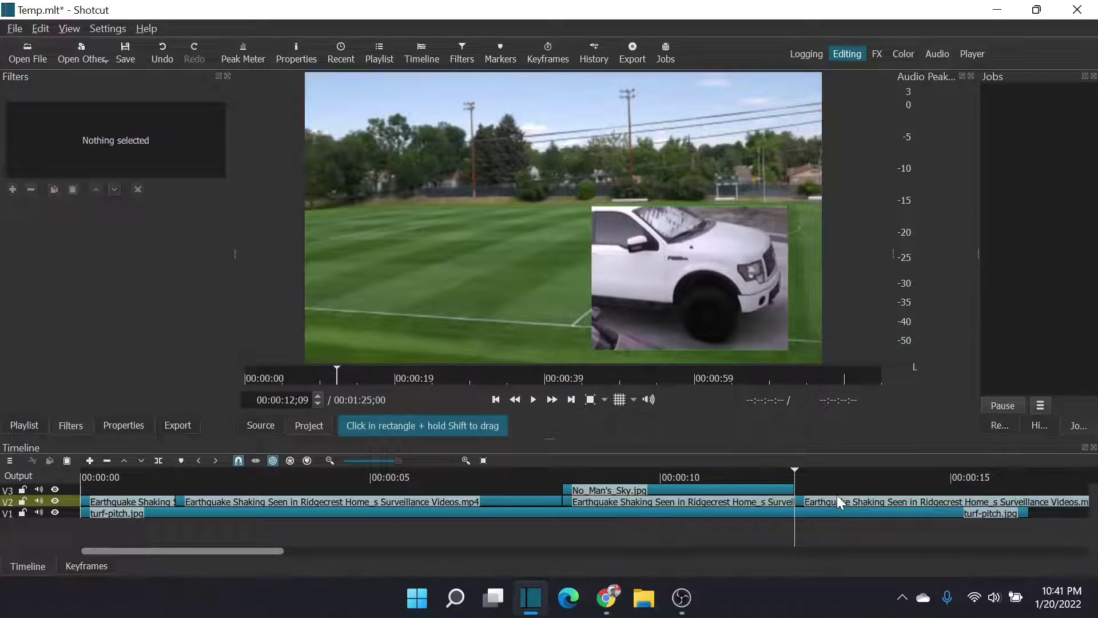
click(836, 497)
right_click(838, 500)
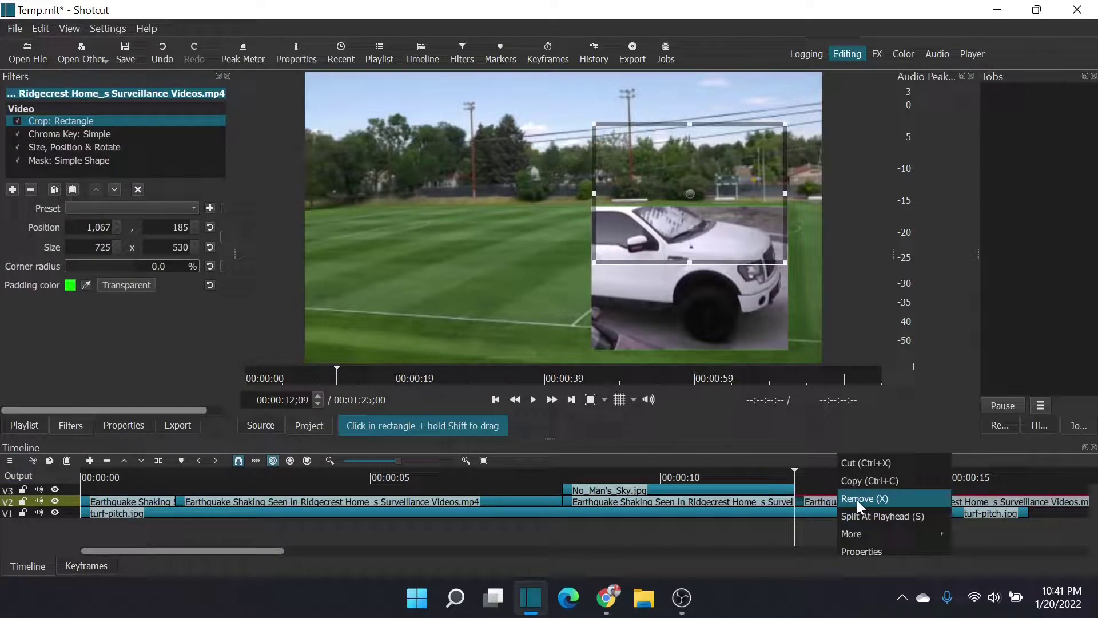
click(754, 502)
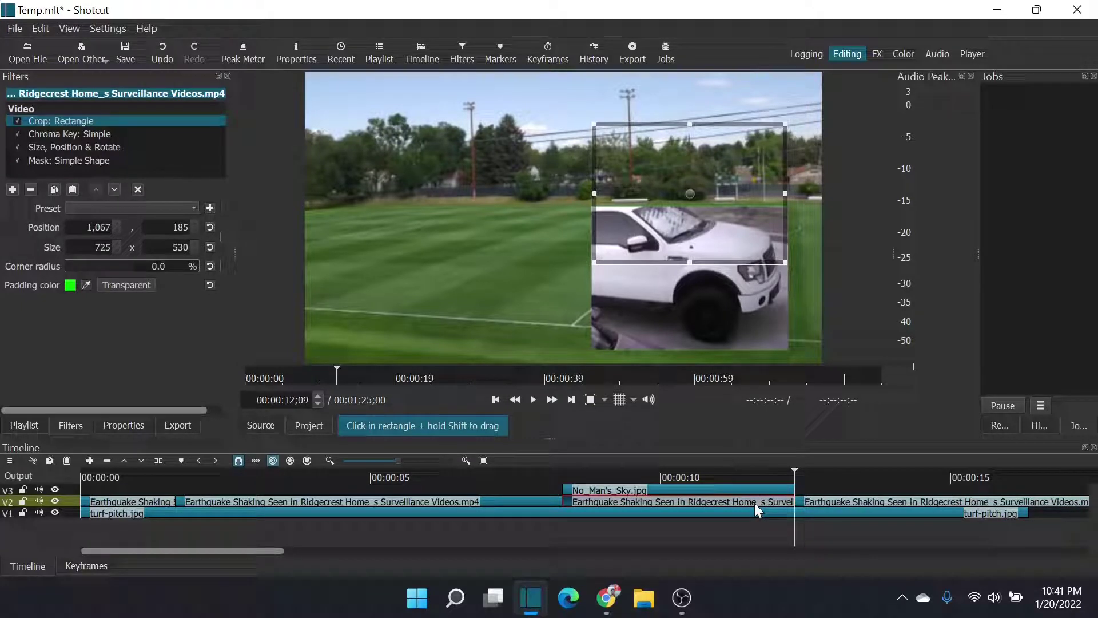
drag(796, 470, 678, 471)
click(674, 492)
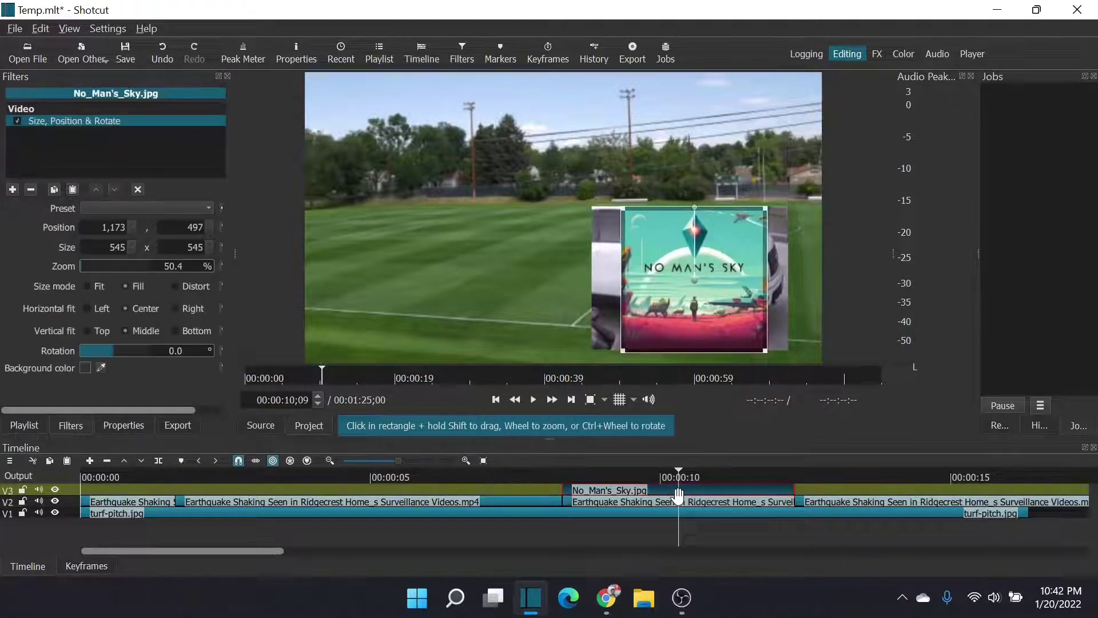
Add a Mask: Simple Shape filter to the No Man's Sky image.
click(12, 189)
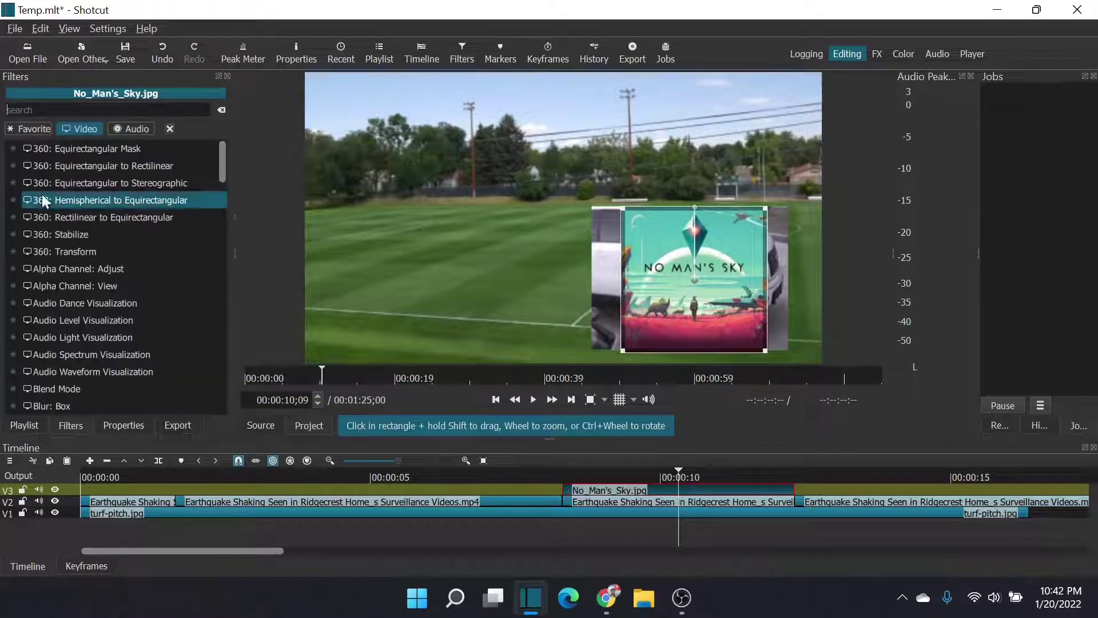
click(58, 110)
text(mask)
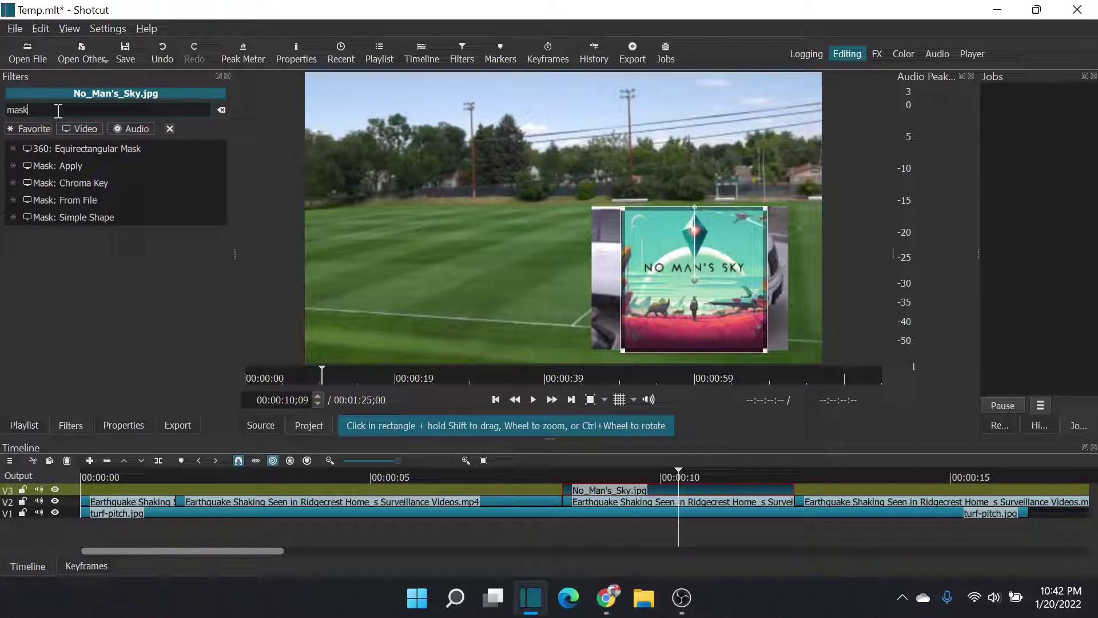
click(80, 216)
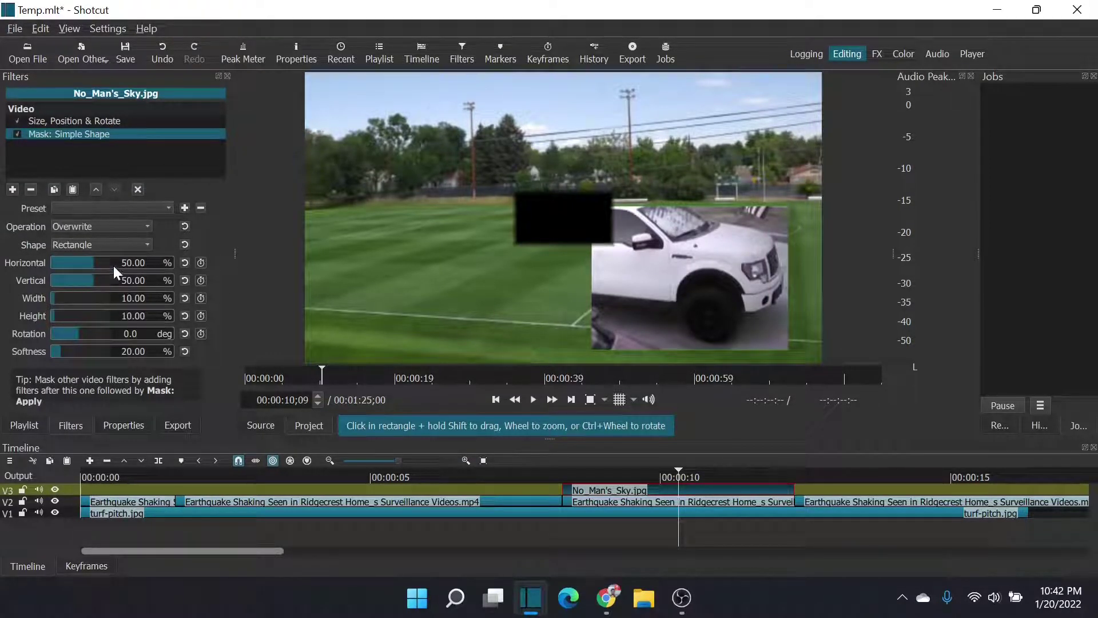
Set the mask to Horizontal 100, Vertical 73.33, Height 46.67, Softness 35.24 and Width 49.52%.
drag(95, 262, 128, 259)
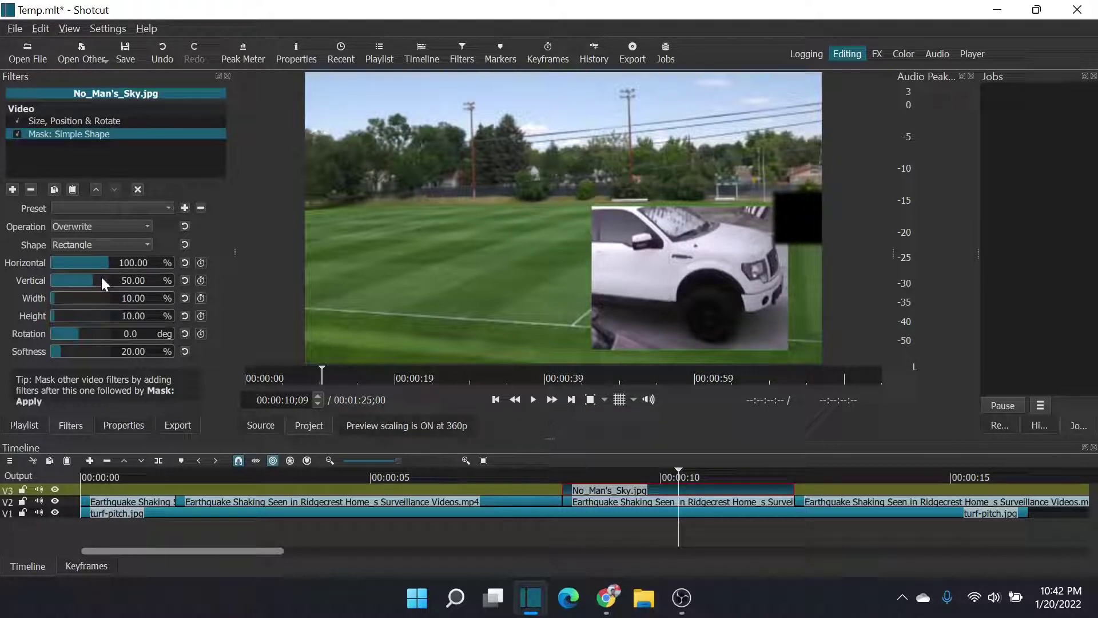
drag(94, 275, 102, 276)
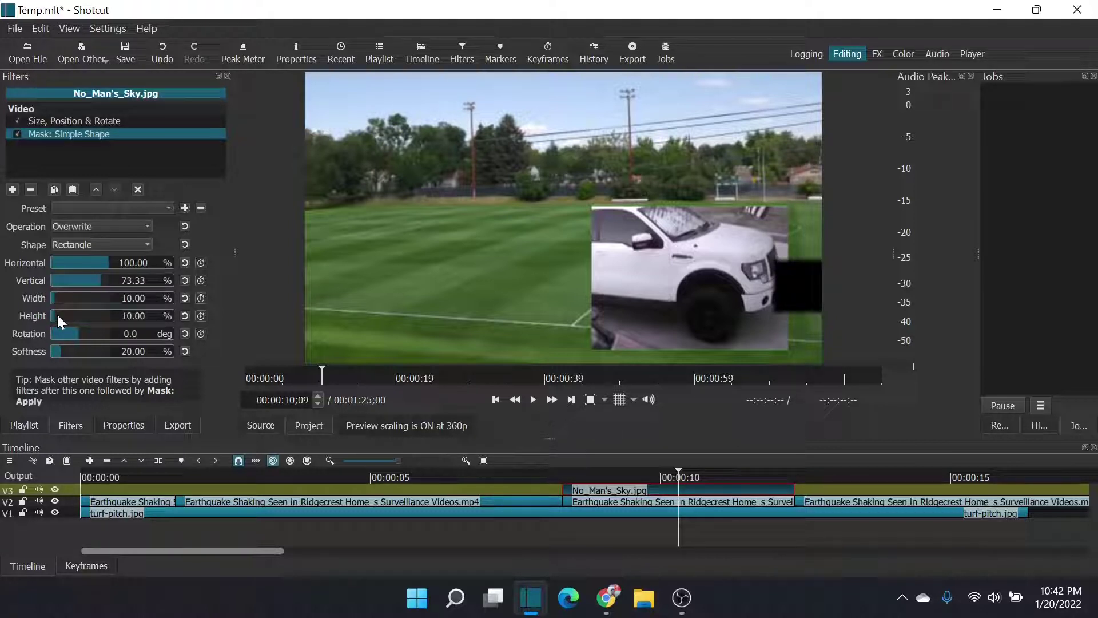
drag(53, 314, 73, 318)
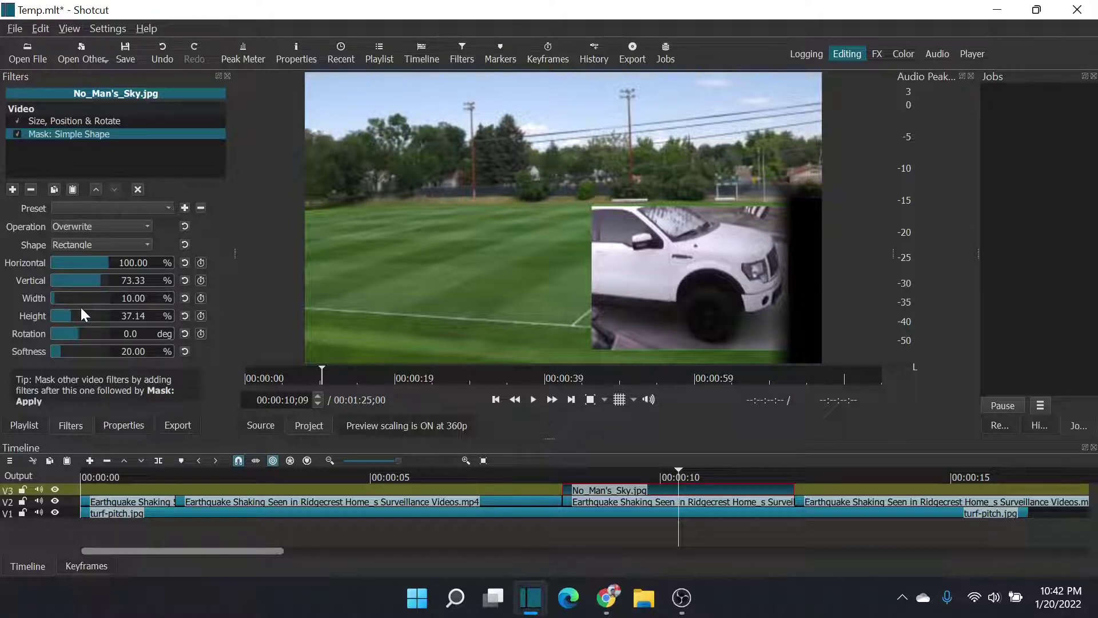
drag(60, 347, 78, 318)
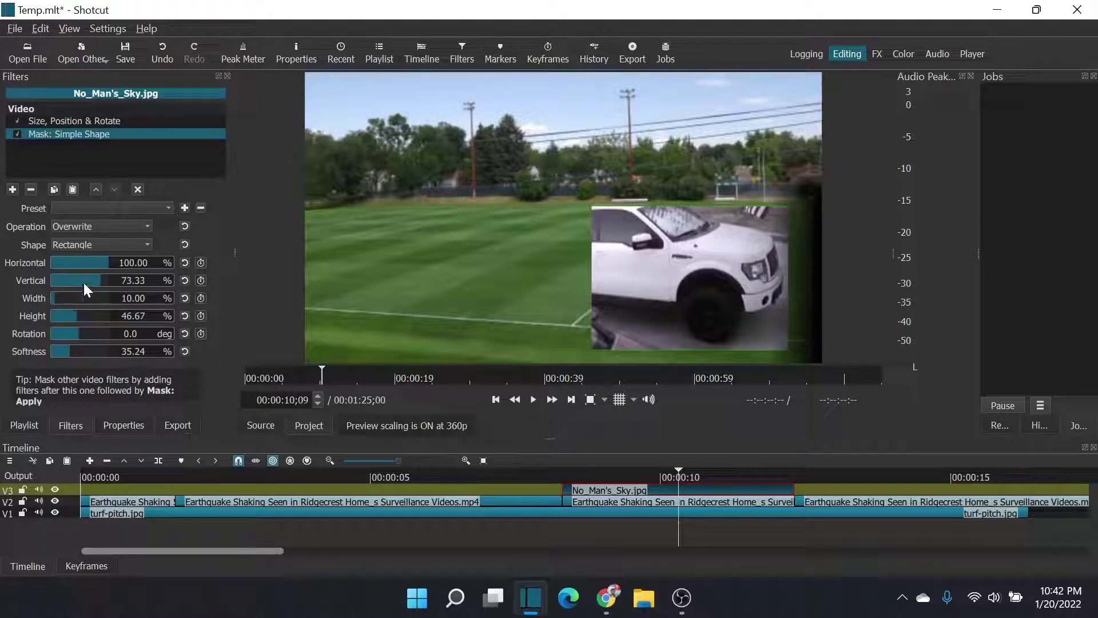
drag(56, 293, 80, 298)
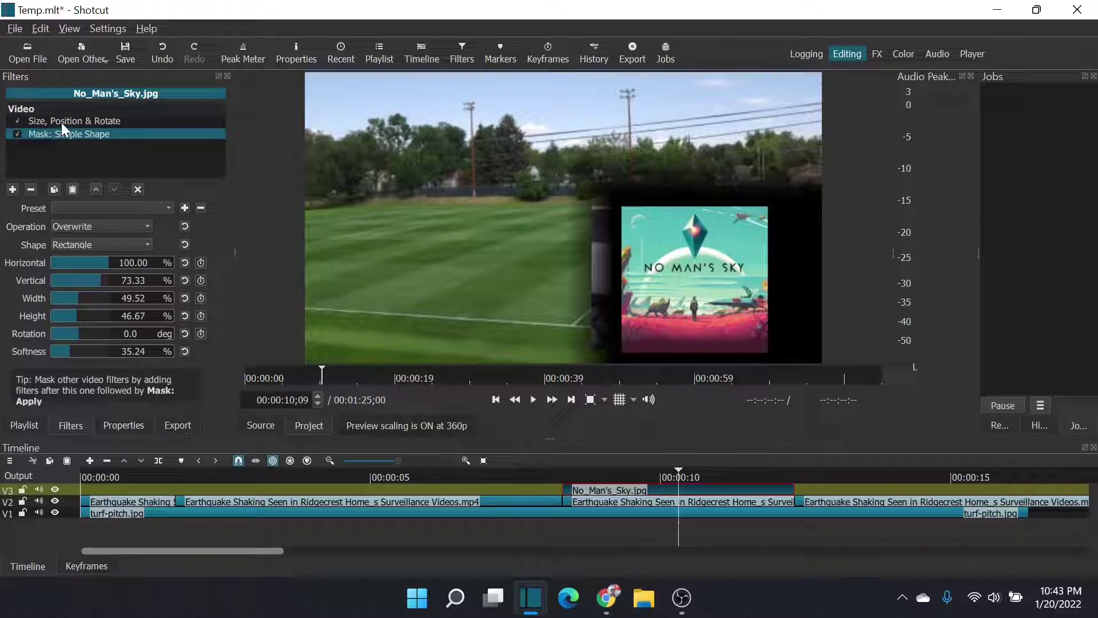
click(151, 229)
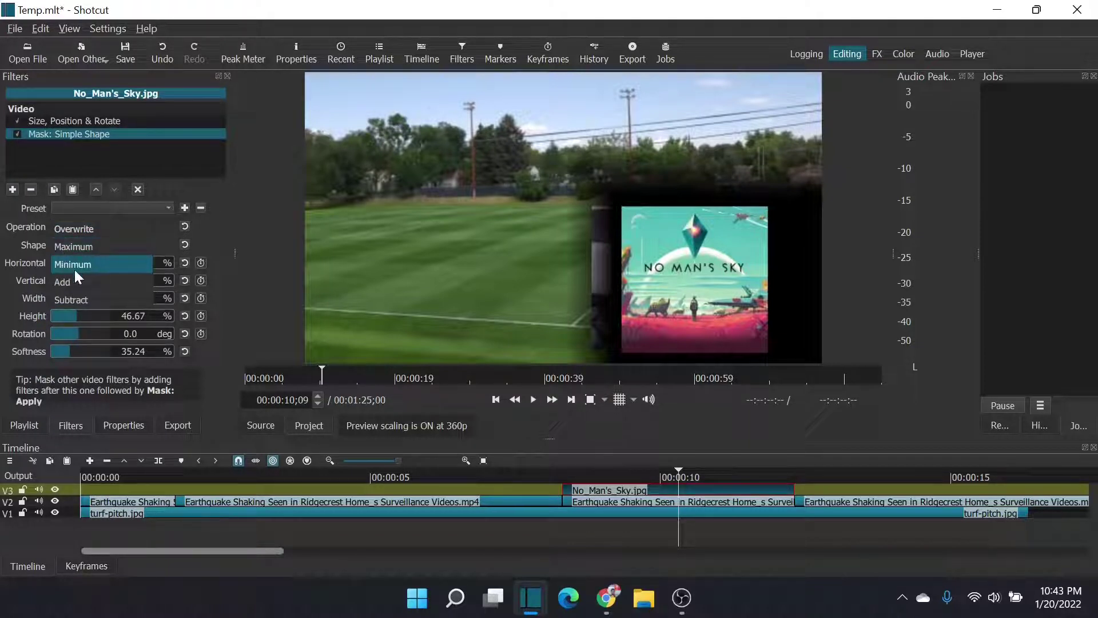
Switch the mask operation to Subtract at 54.29% width and return the playhead to about 00:00:08.
click(74, 296)
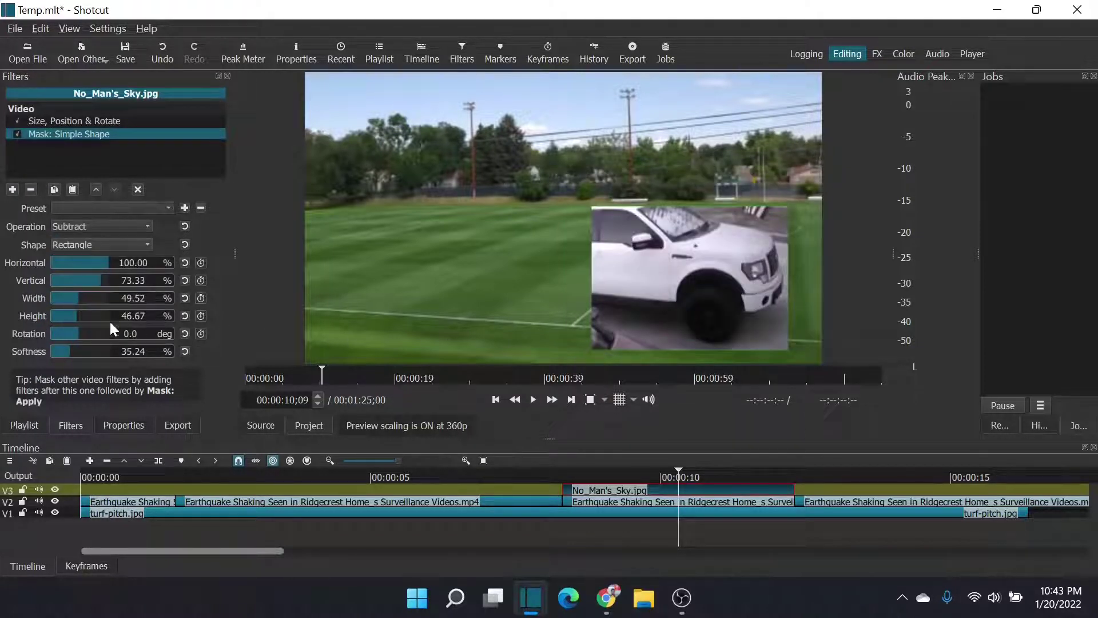
mouse_move(77, 294)
mouse_down()
mouse_move(35, 297)
mouse_move(82, 297)
mouse_up()
click(586, 503)
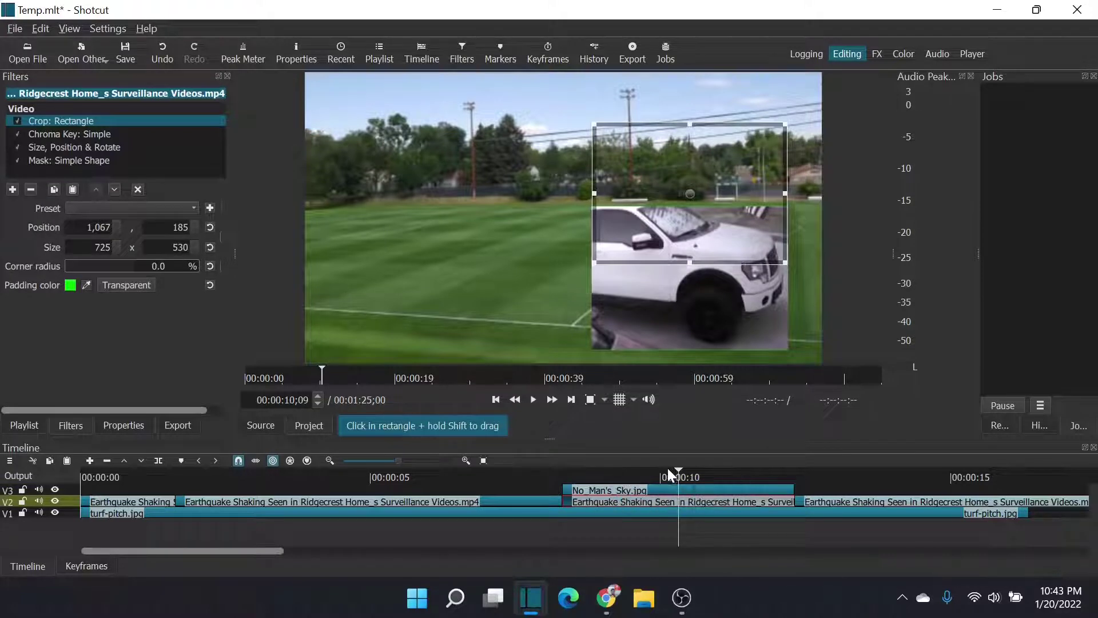
drag(661, 472, 563, 468)
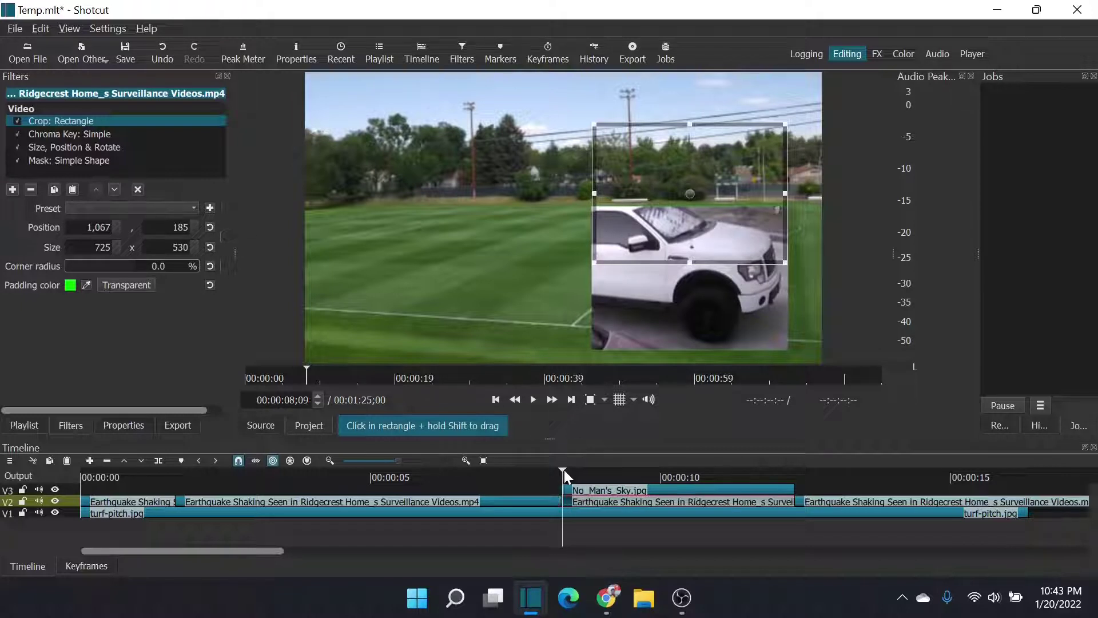
click(604, 490)
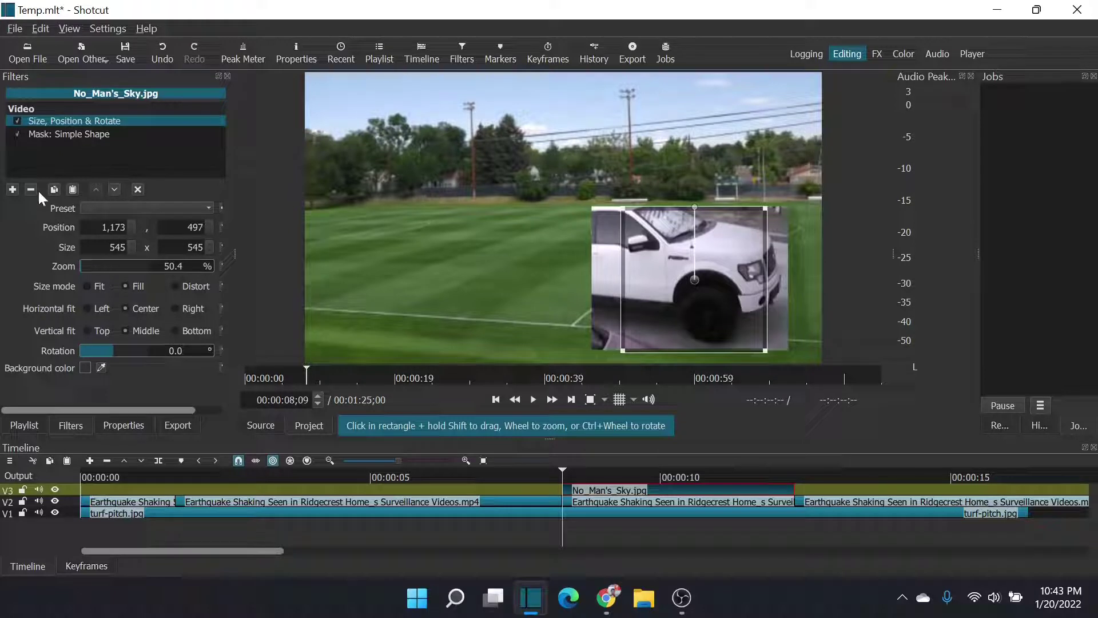
click(51, 134)
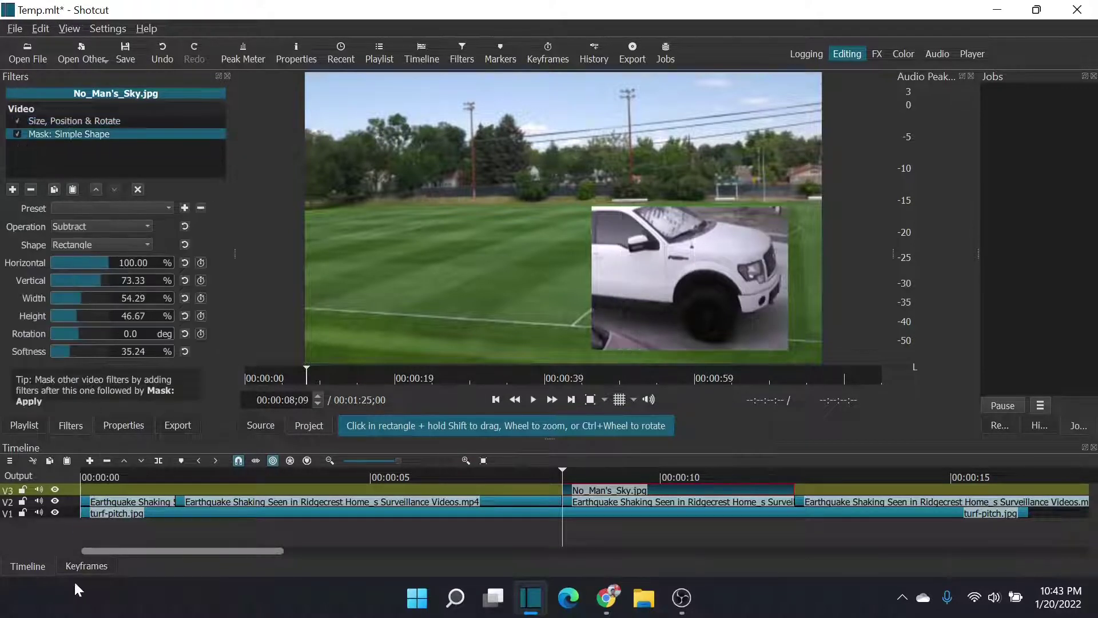
Enable keyframing for the mask Width and add a first Width keyframe just into the clip.
click(87, 566)
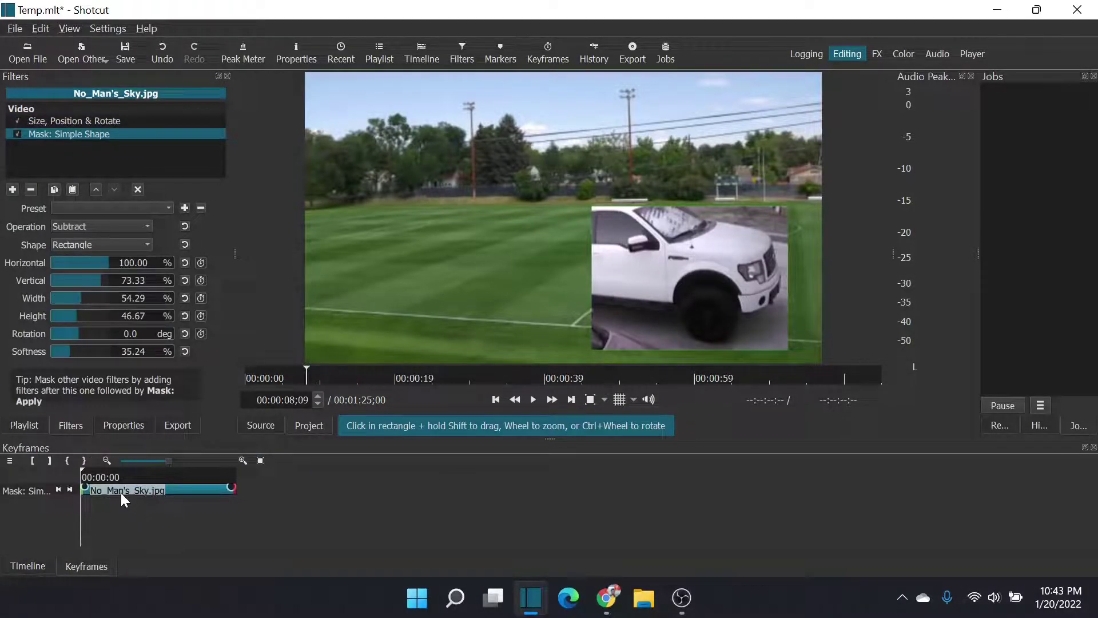
click(201, 298)
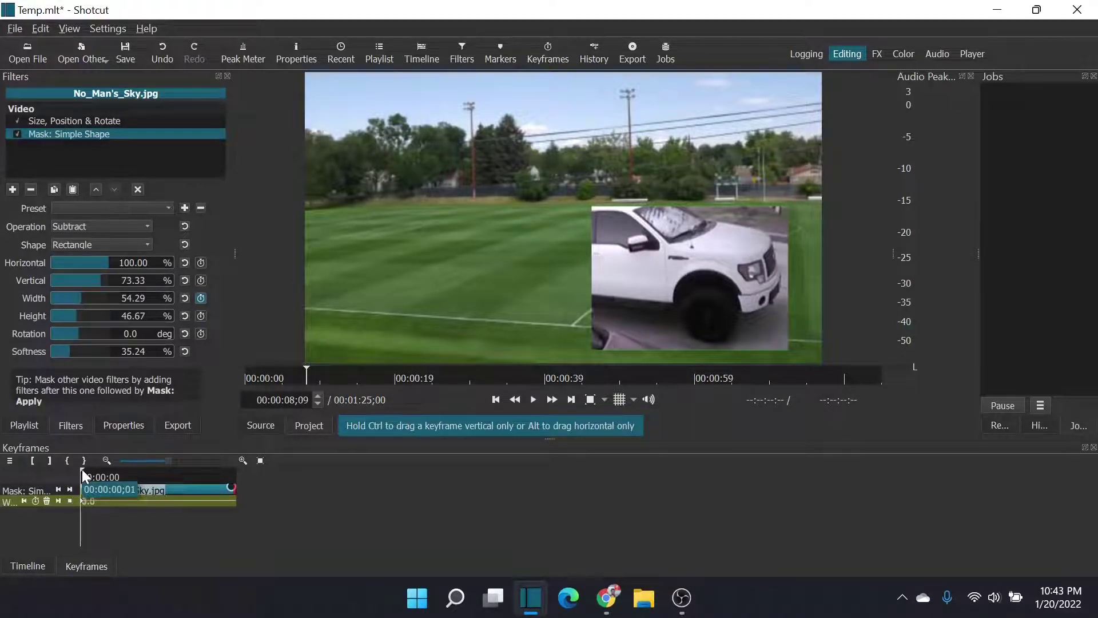
drag(81, 470, 115, 468)
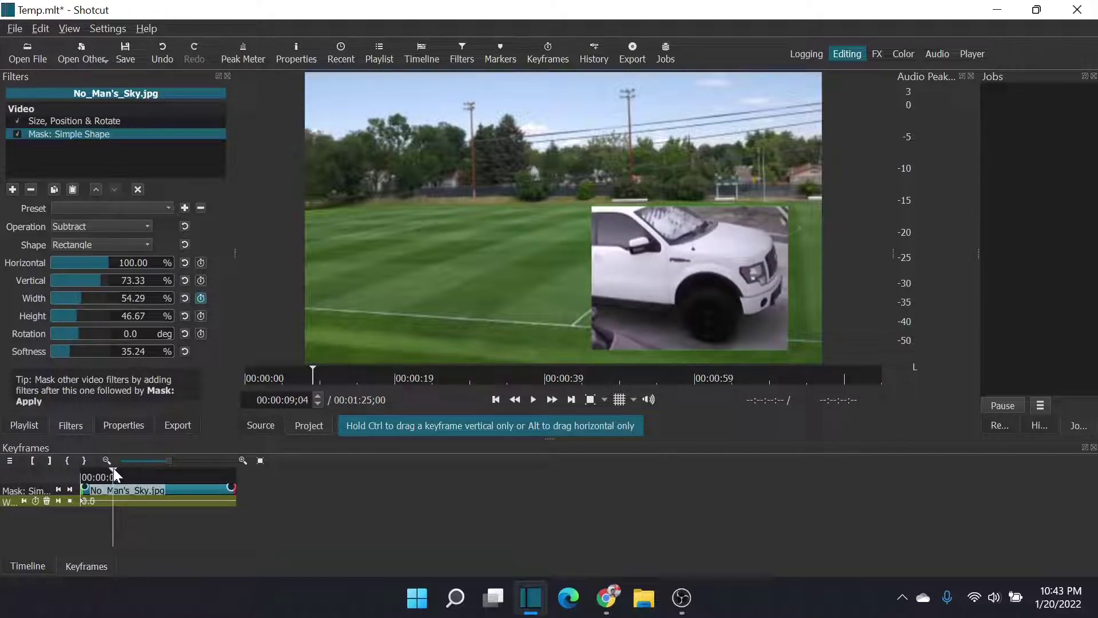
drag(82, 297, 70, 298)
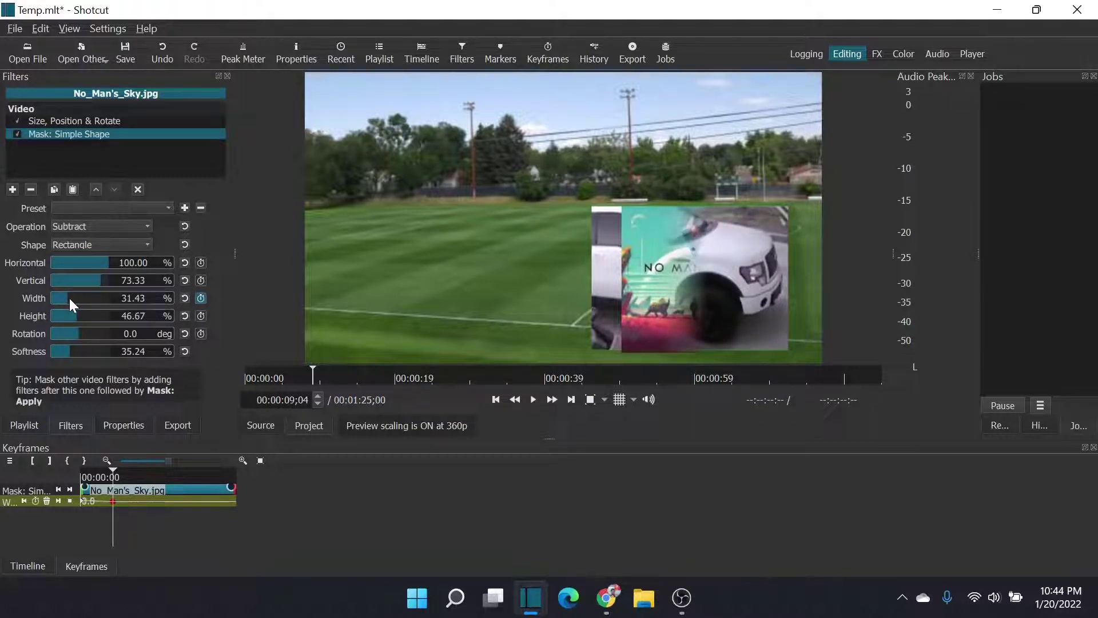
Keyframe the mask Width to 21.90 at 00:00:10;00, 12.38 at 00:00:11;03, and 0.00 at the clip end.
click(134, 470)
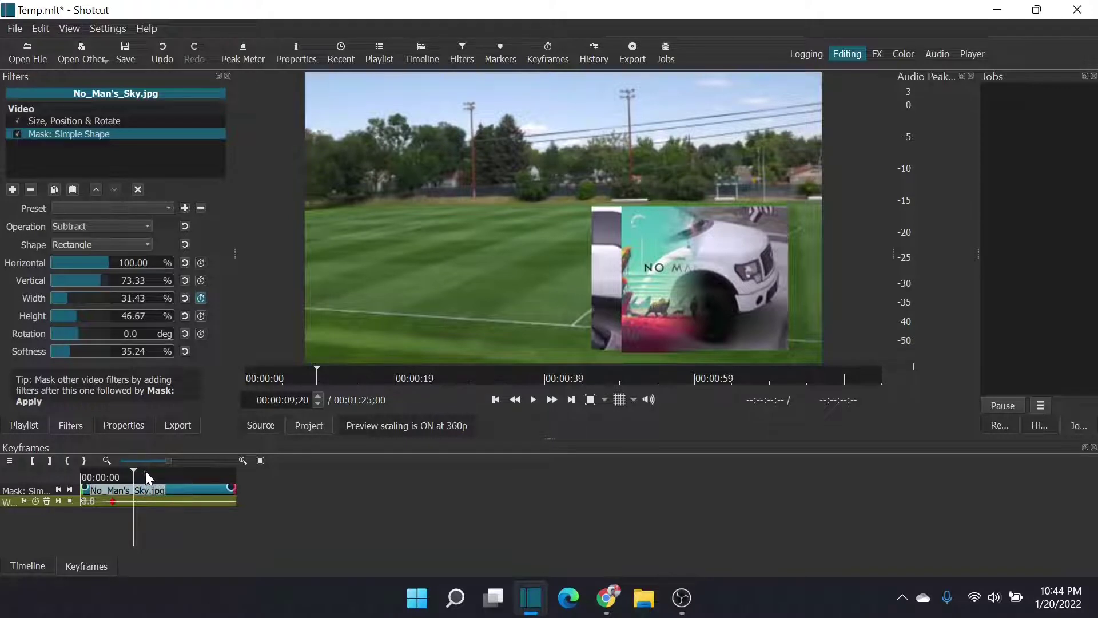
click(146, 471)
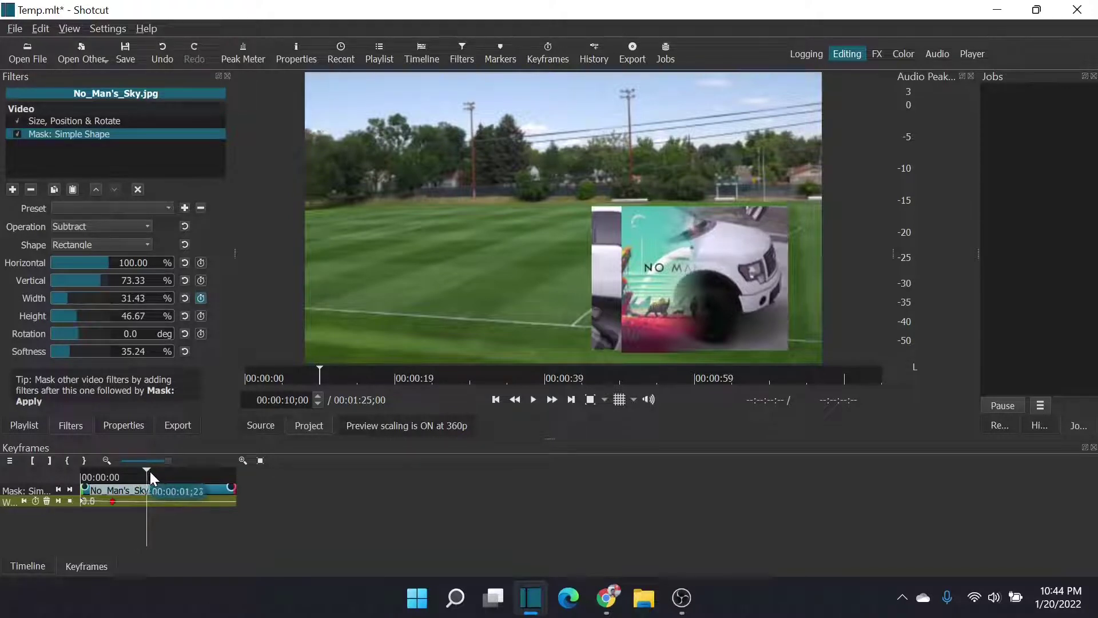
click(65, 295)
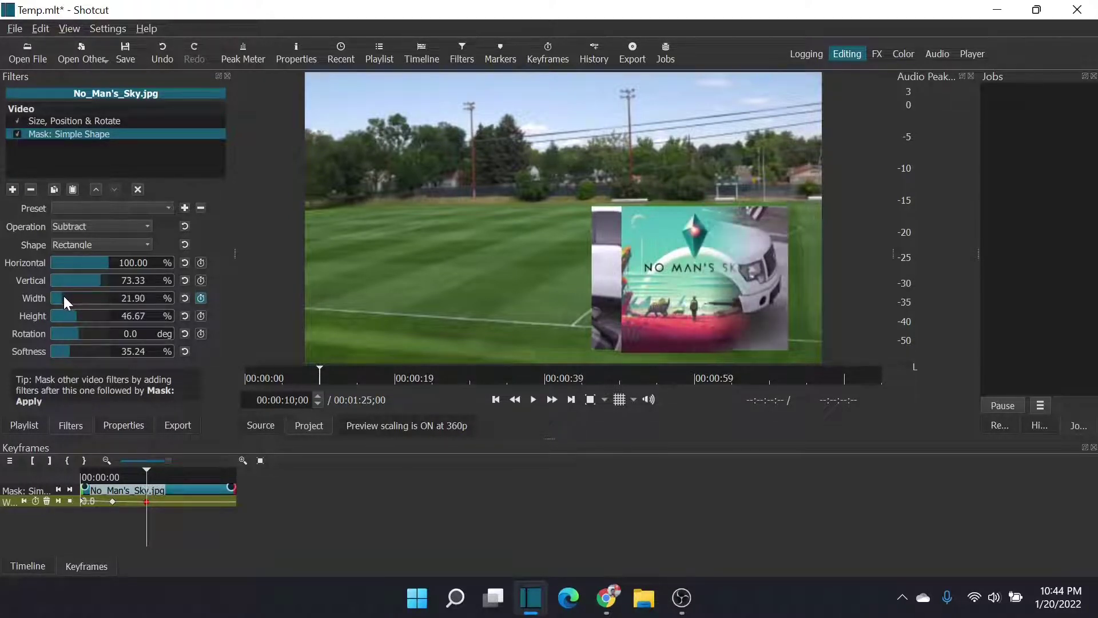
click(189, 471)
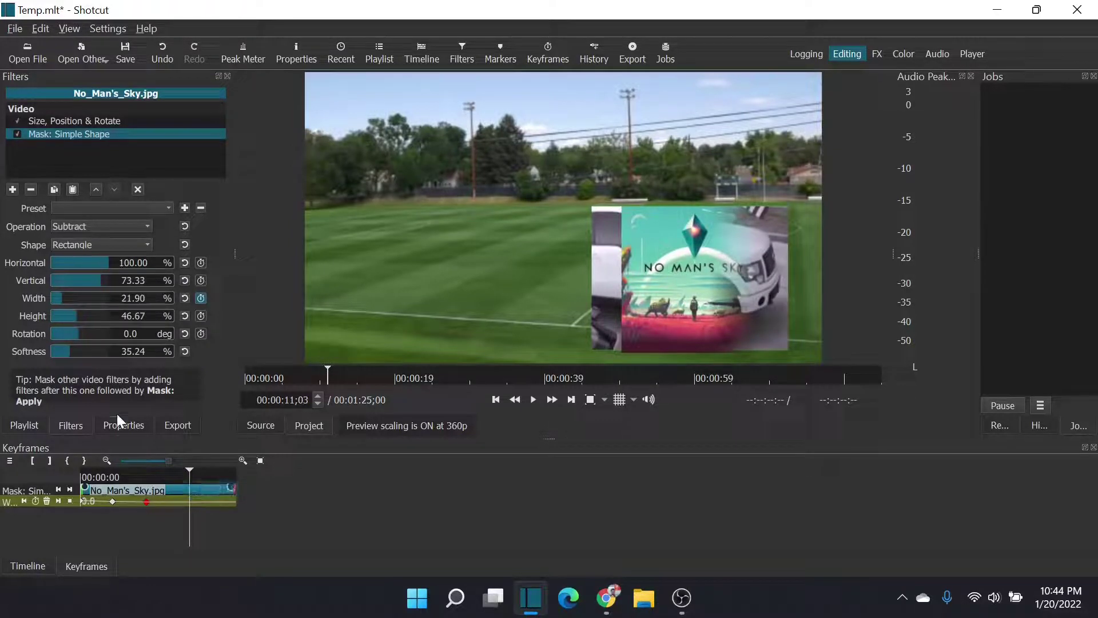
click(61, 297)
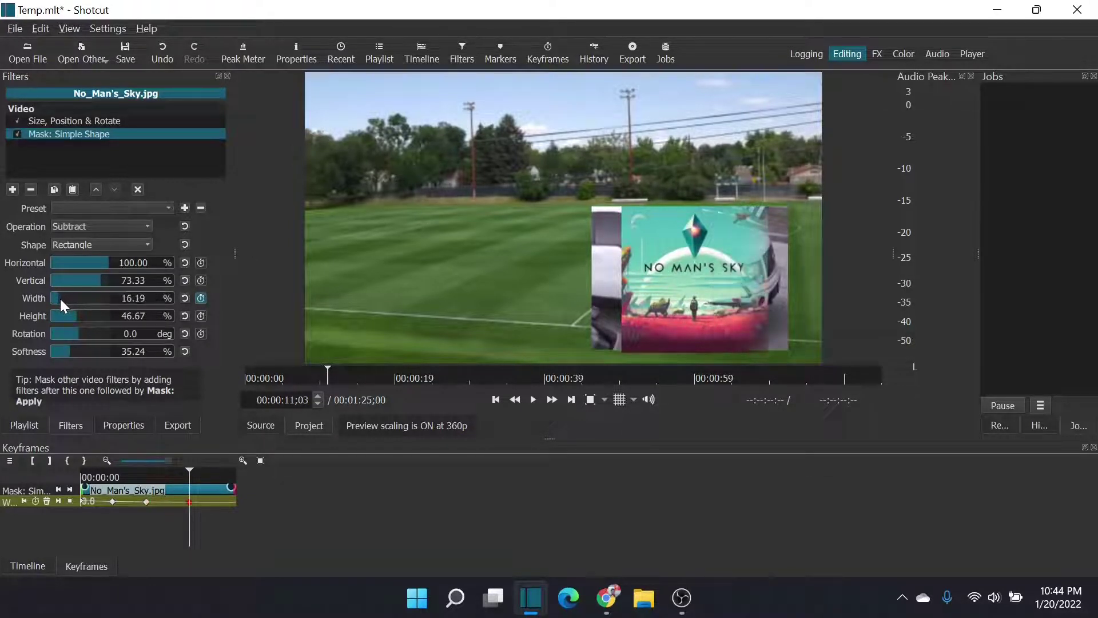
click(57, 299)
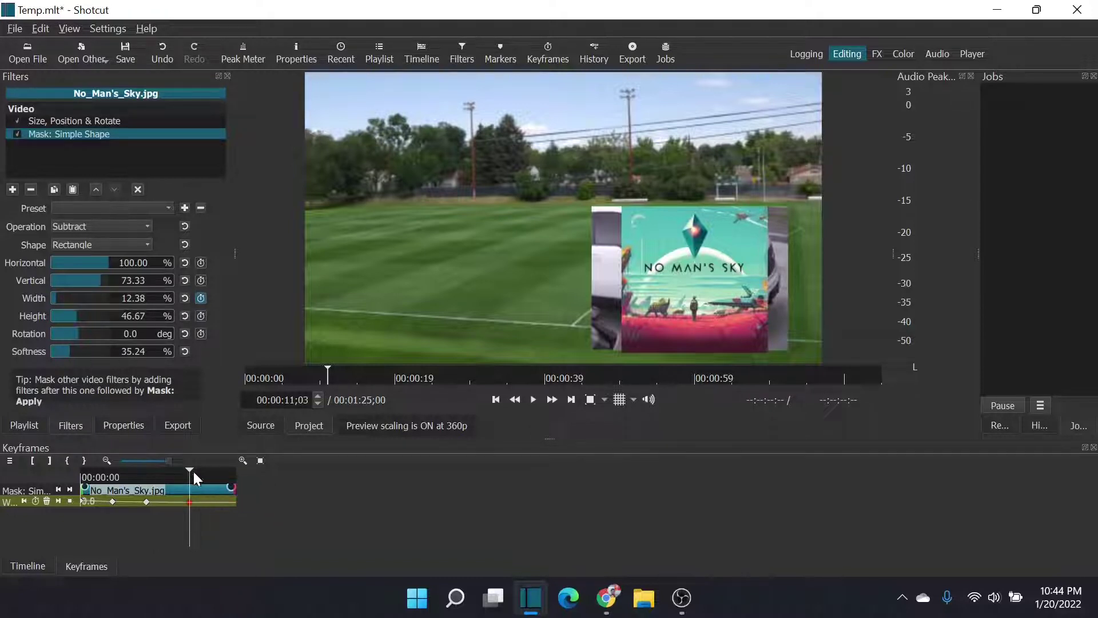
click(221, 472)
drag(223, 475, 235, 473)
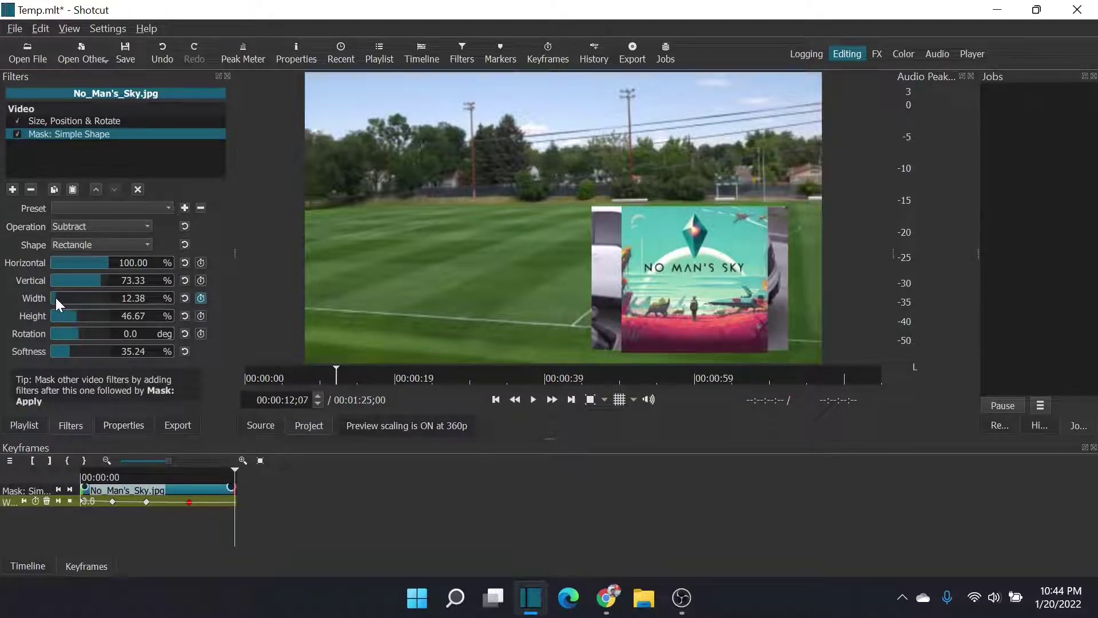
drag(56, 297, 48, 298)
Back on the track timeline, play the wipe from just before it starts, pausing at 00:00:11;17.
click(37, 566)
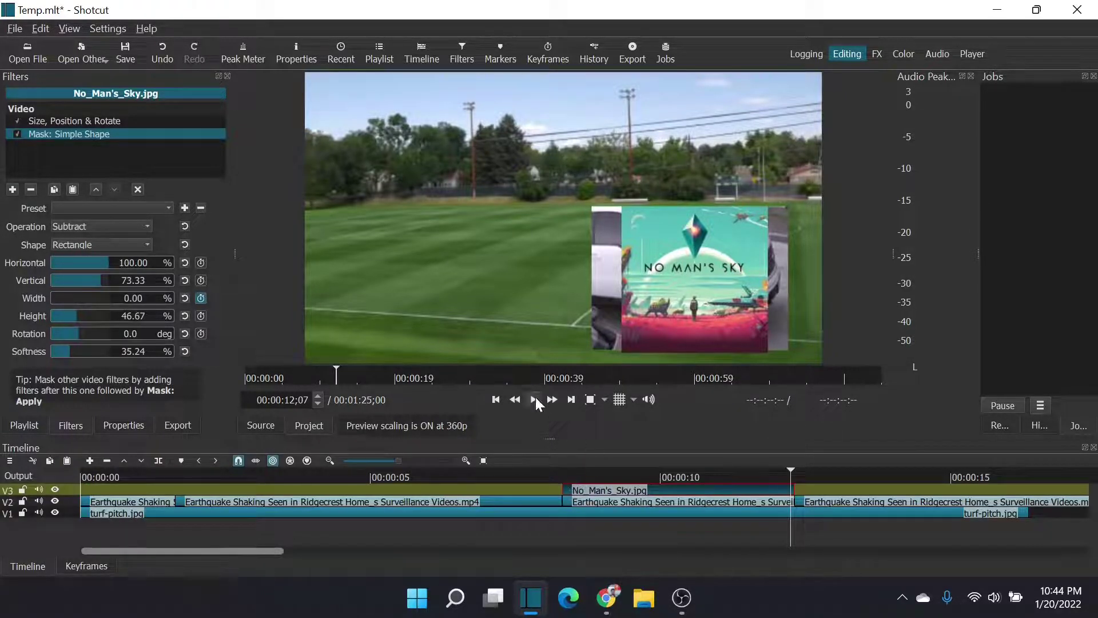
click(541, 475)
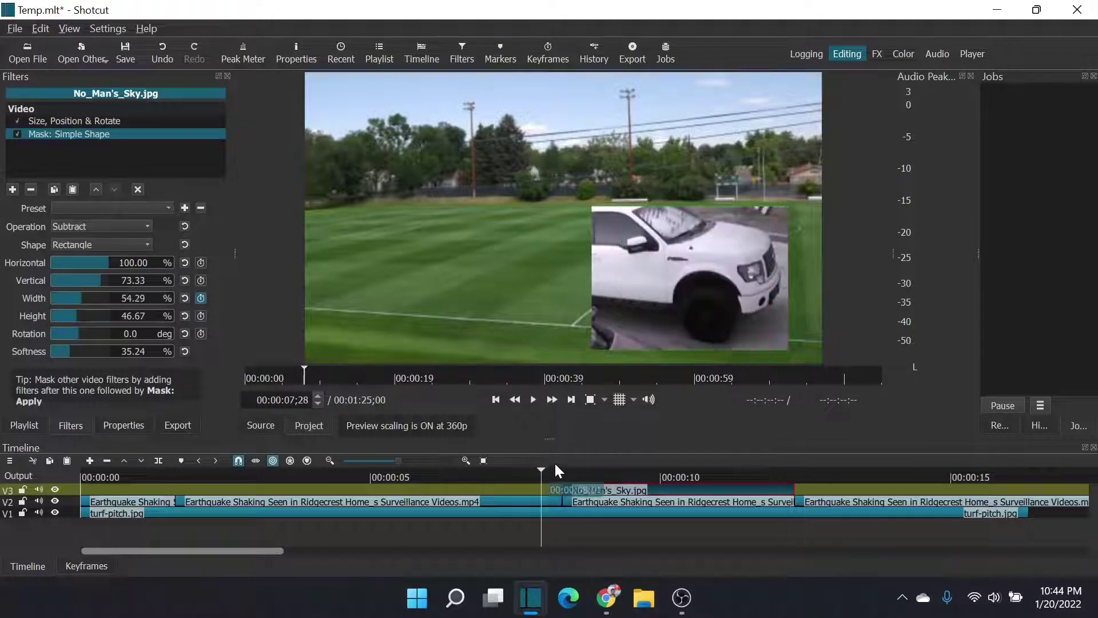
click(531, 400)
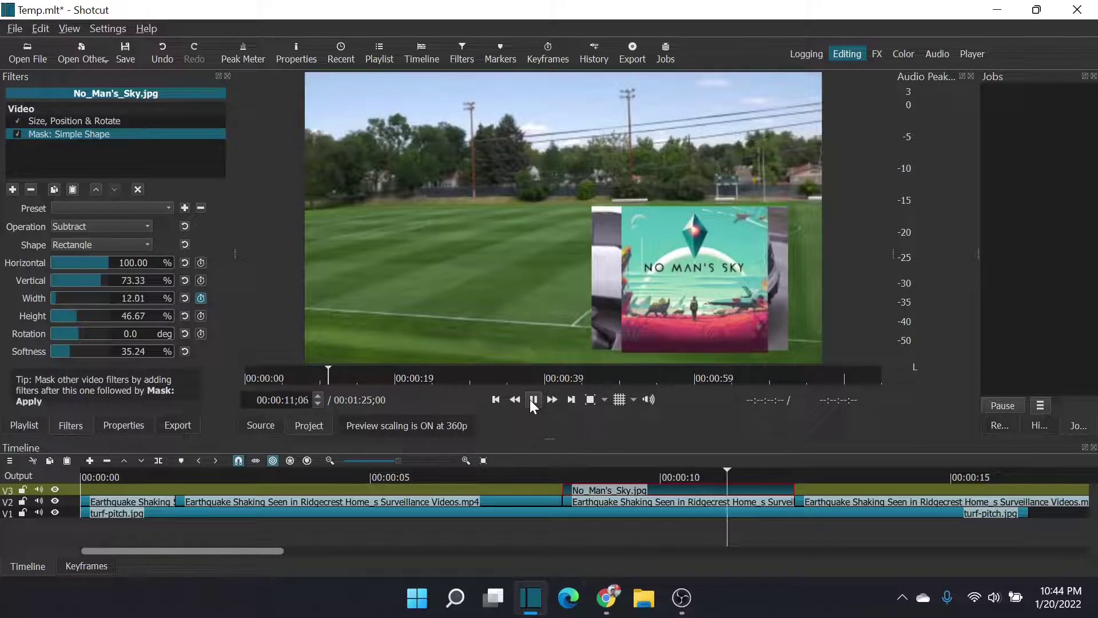
click(532, 401)
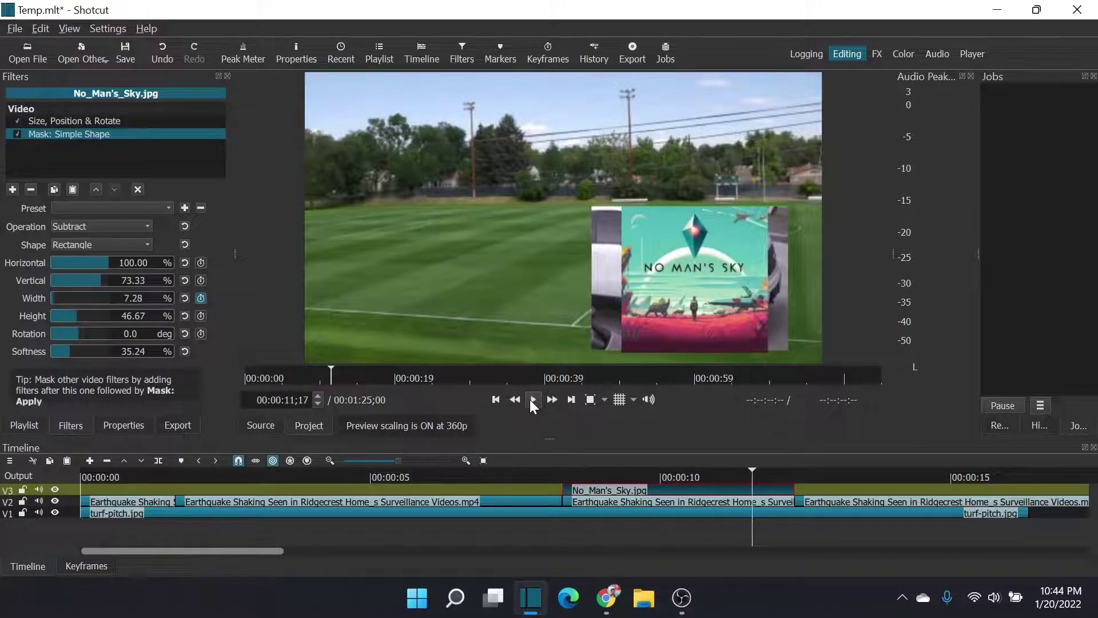
Split the V2 Earthquake clip at the playhead and delete the pieces after it.
click(758, 505)
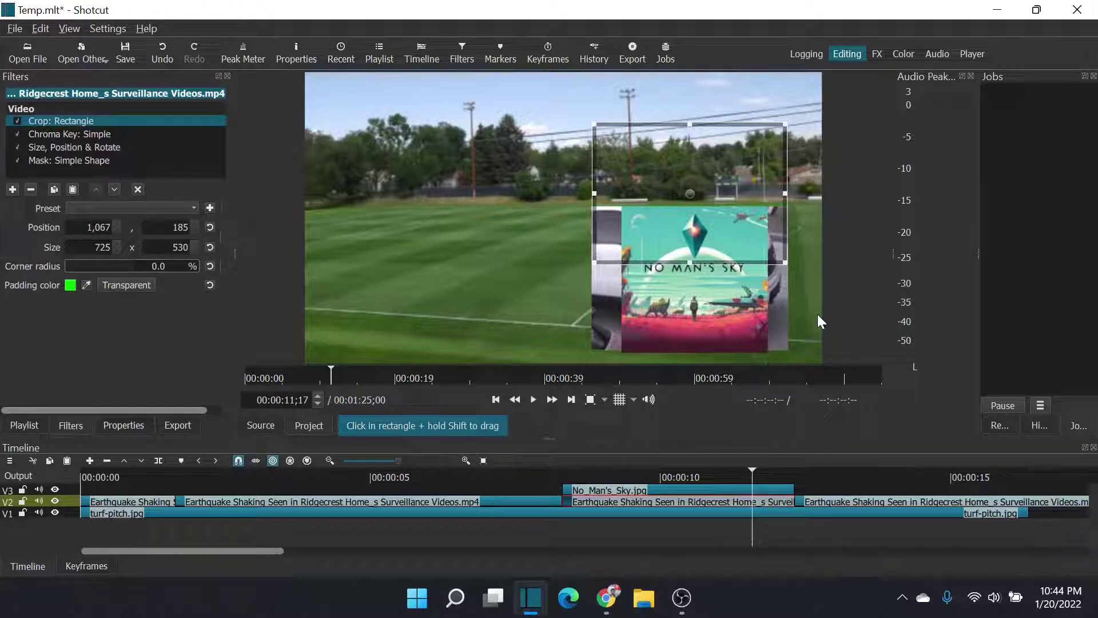
key(s)
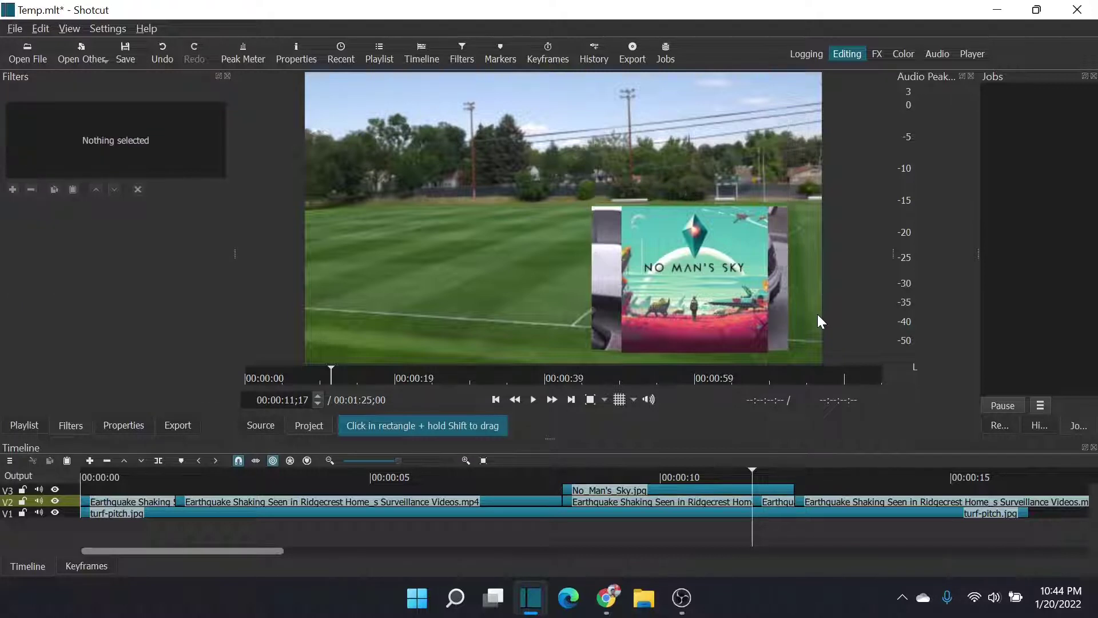
click(771, 502)
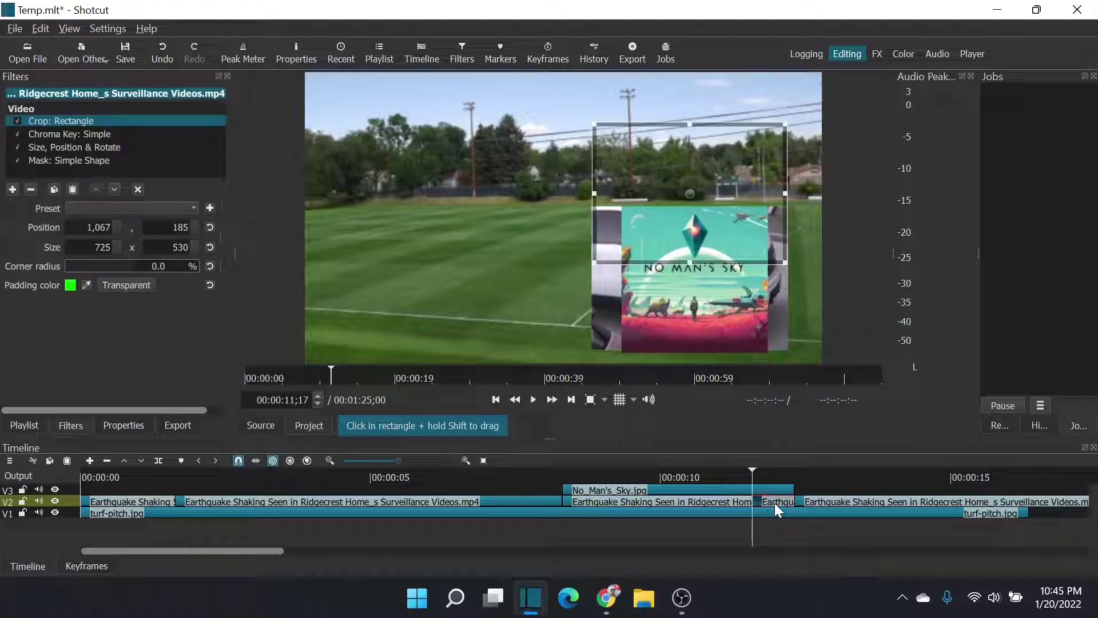
right_click(776, 500)
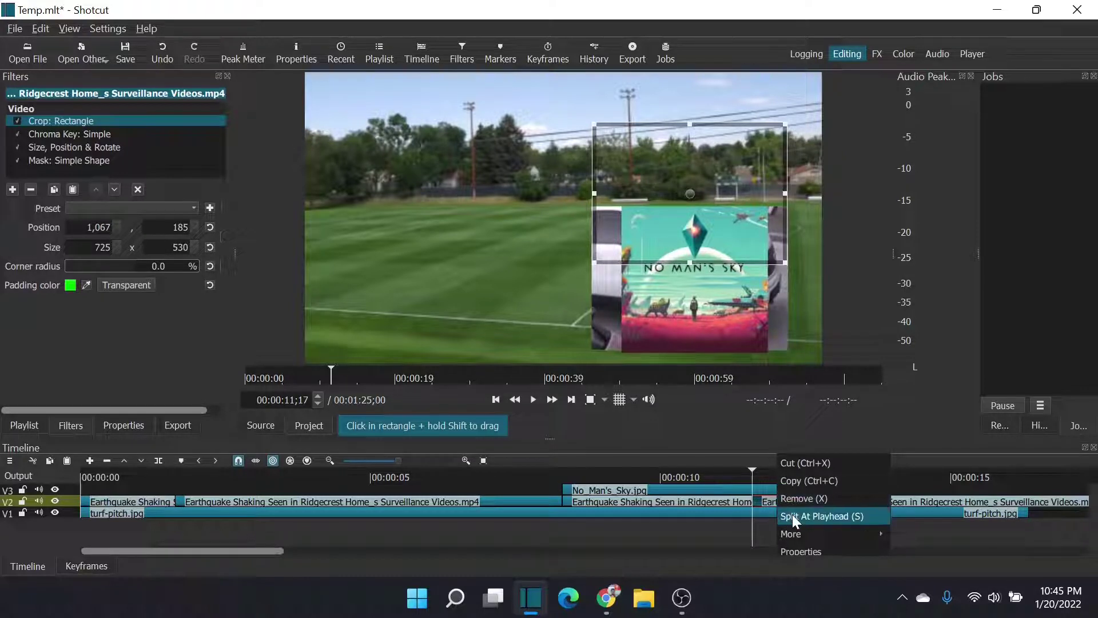
click(796, 498)
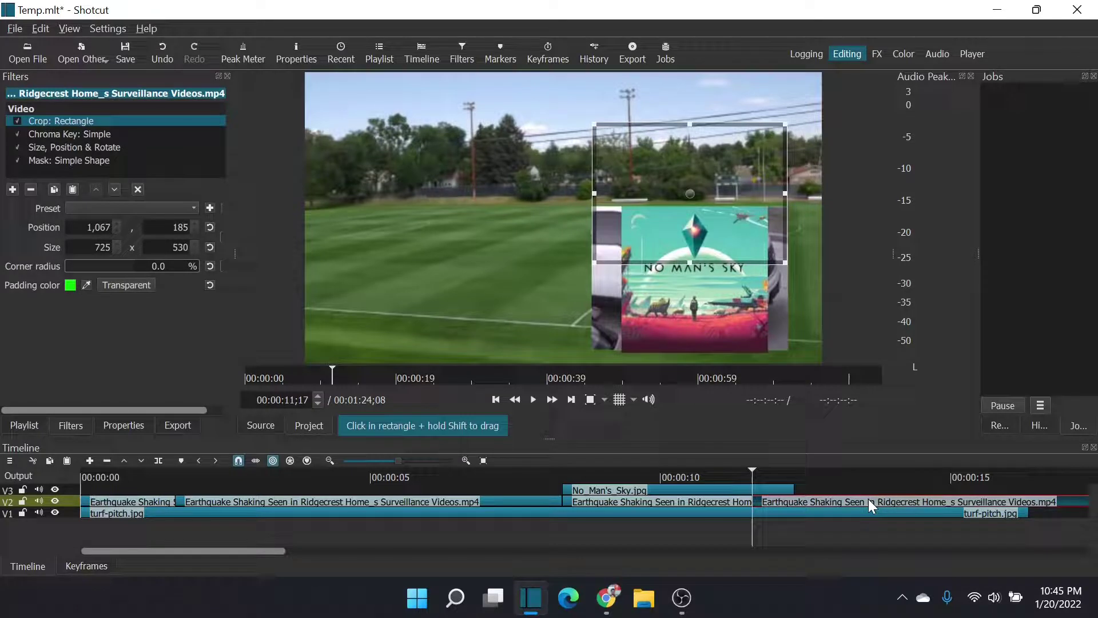
key(Delete)
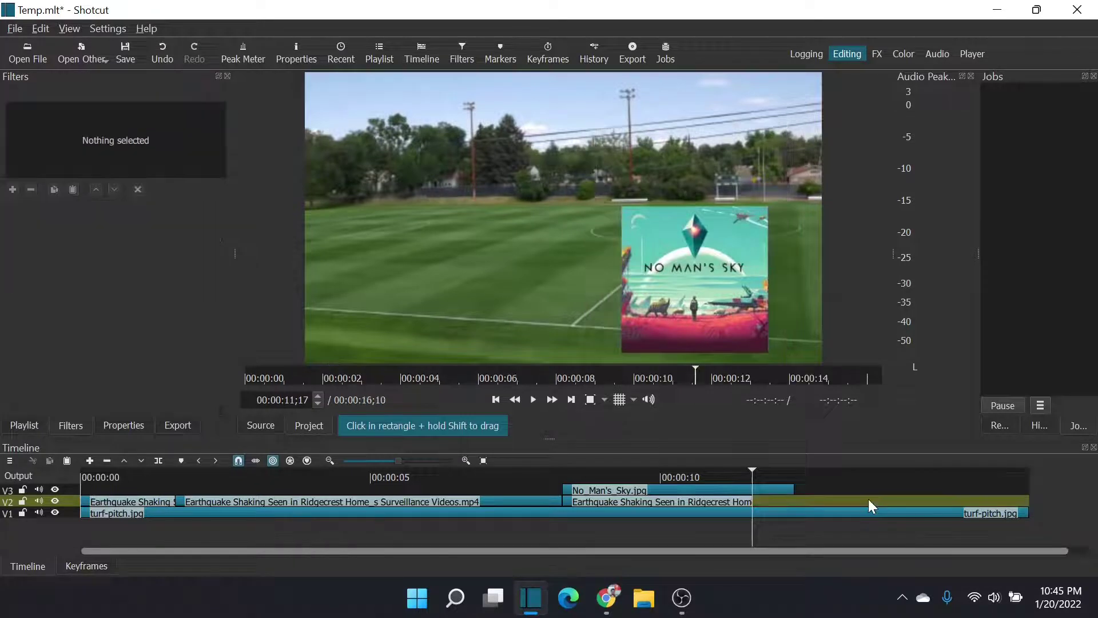
Undo the last deletion, then delete the later Earthquake clip instead.
click(750, 470)
mouse_move(750, 469)
mouse_down()
mouse_move(728, 475)
mouse_move(754, 478)
mouse_up()
key(ctrl+z)
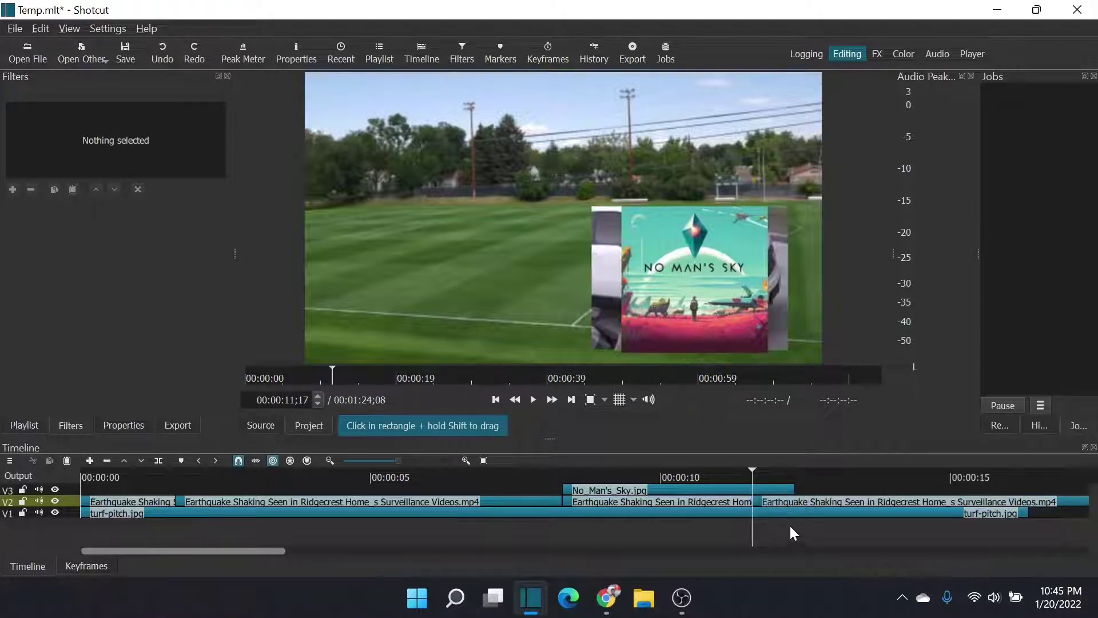
drag(778, 515, 846, 499)
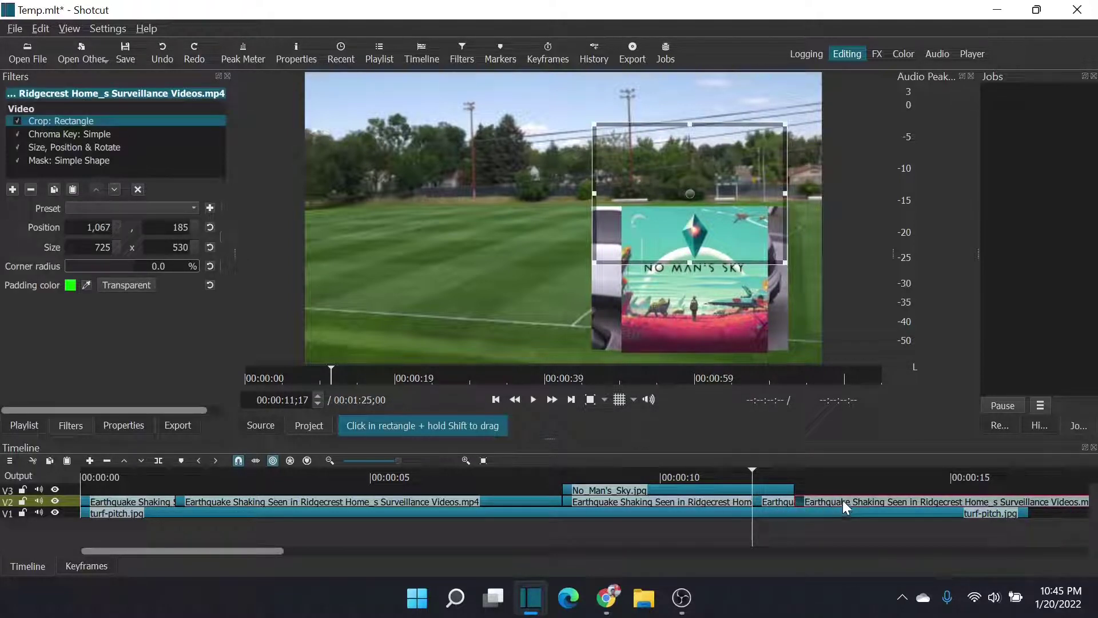
key(Delete)
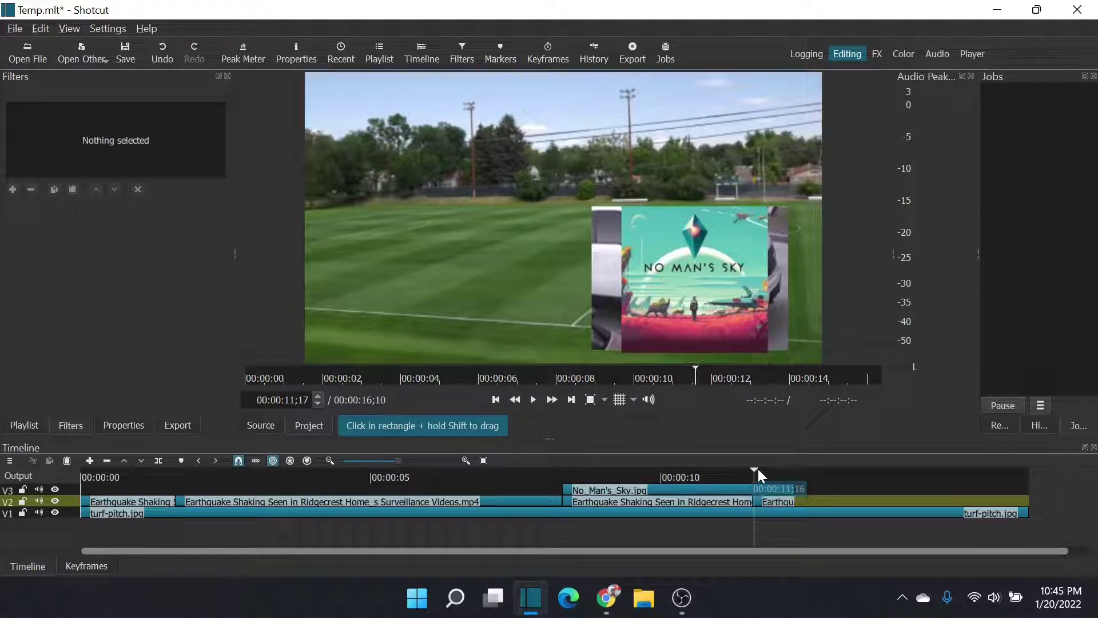
Merge the V2 Earthquake clip at 00:00:11;28 with the following piece.
mouse_move(758, 471)
mouse_down()
mouse_move(788, 473)
mouse_move(775, 478)
mouse_up()
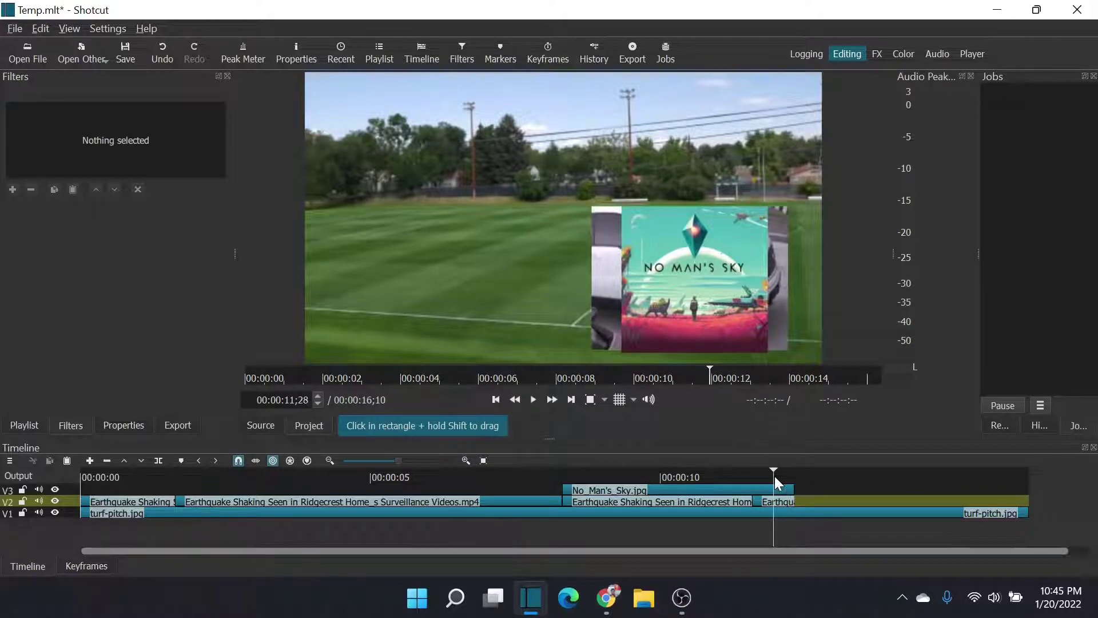
click(740, 502)
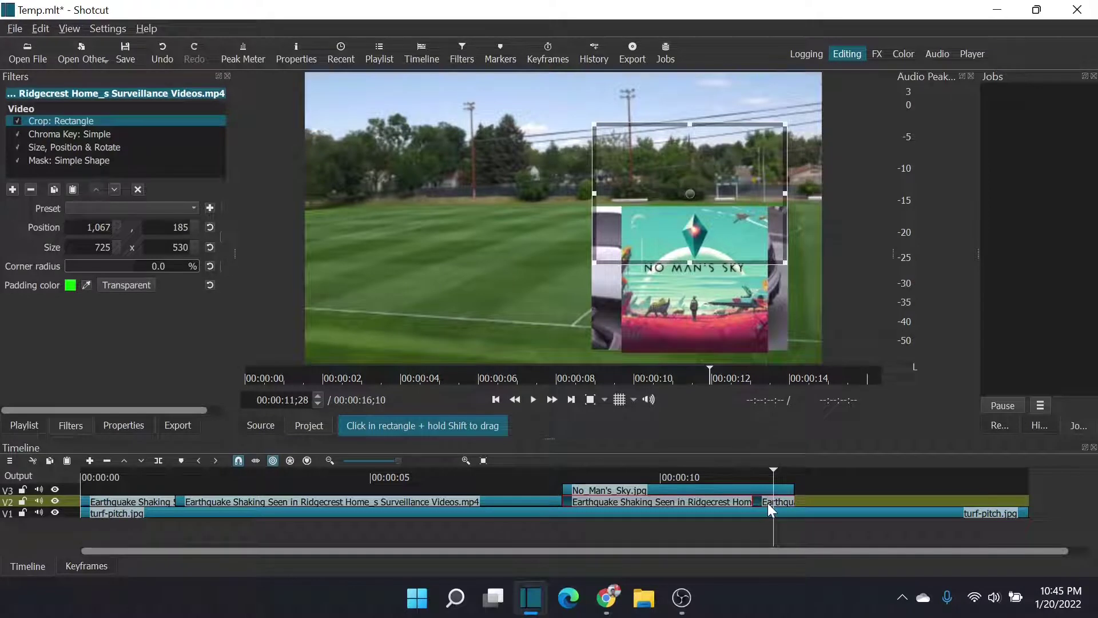
right_click(765, 501)
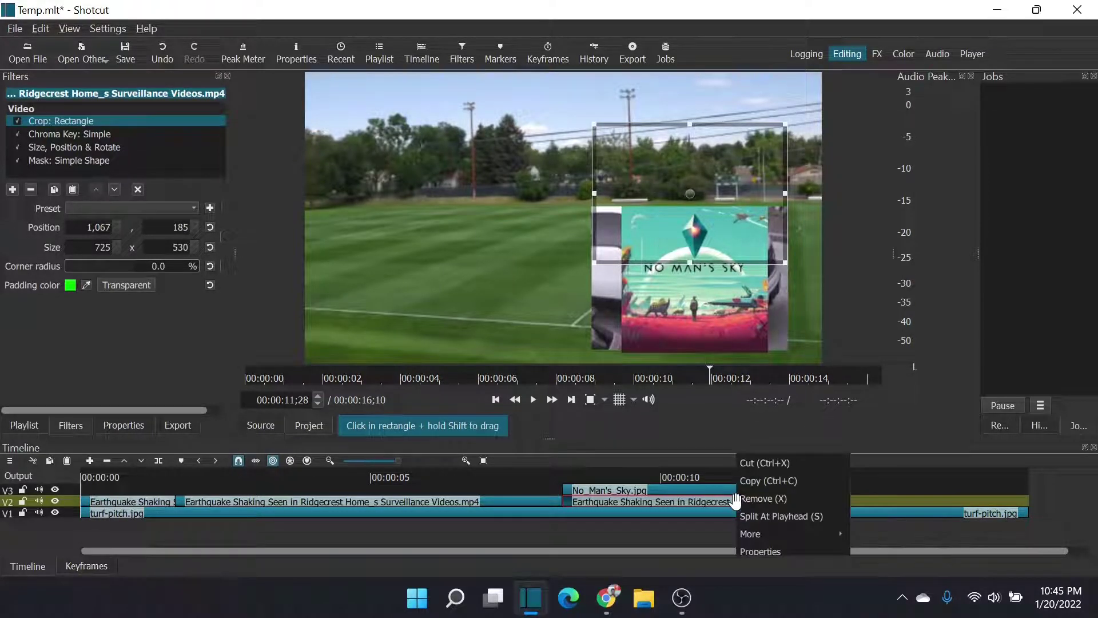
mouse_move(764, 530)
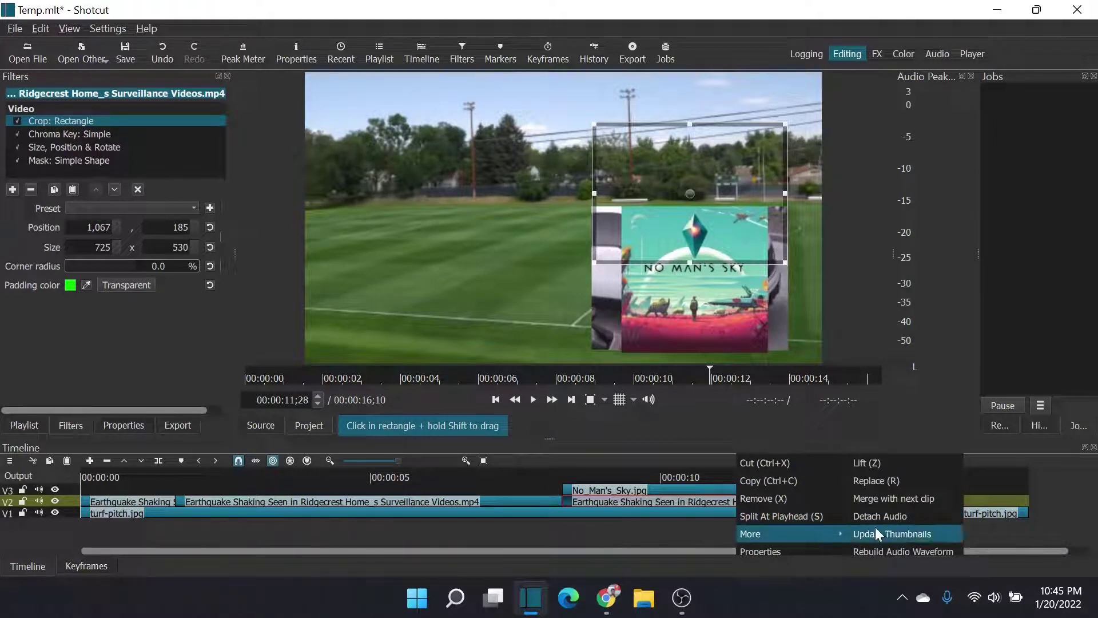
click(889, 499)
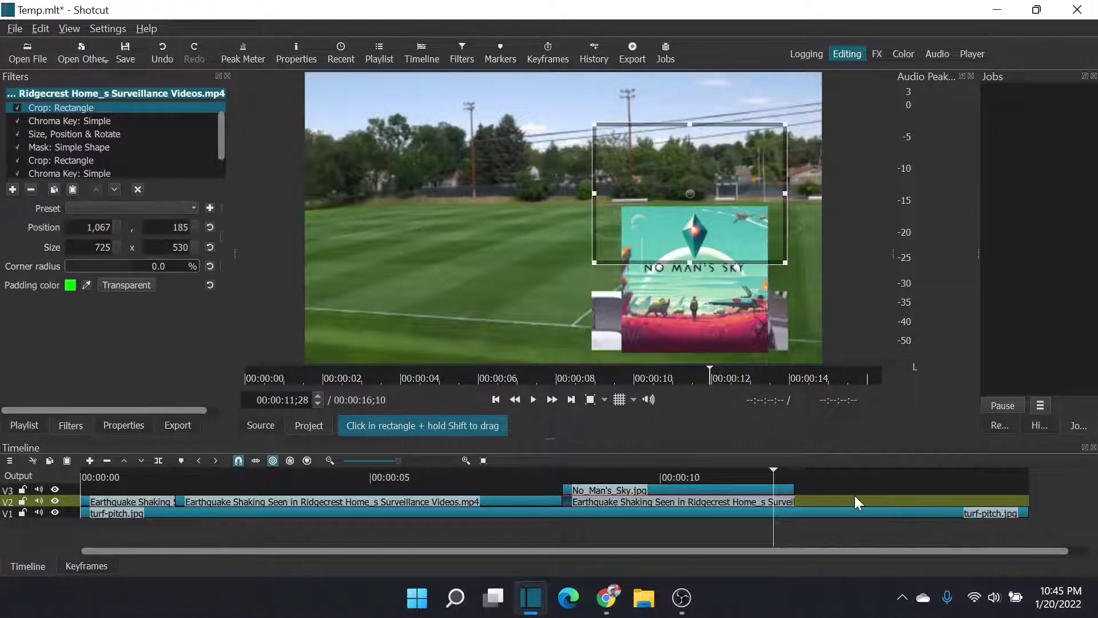
click(854, 495)
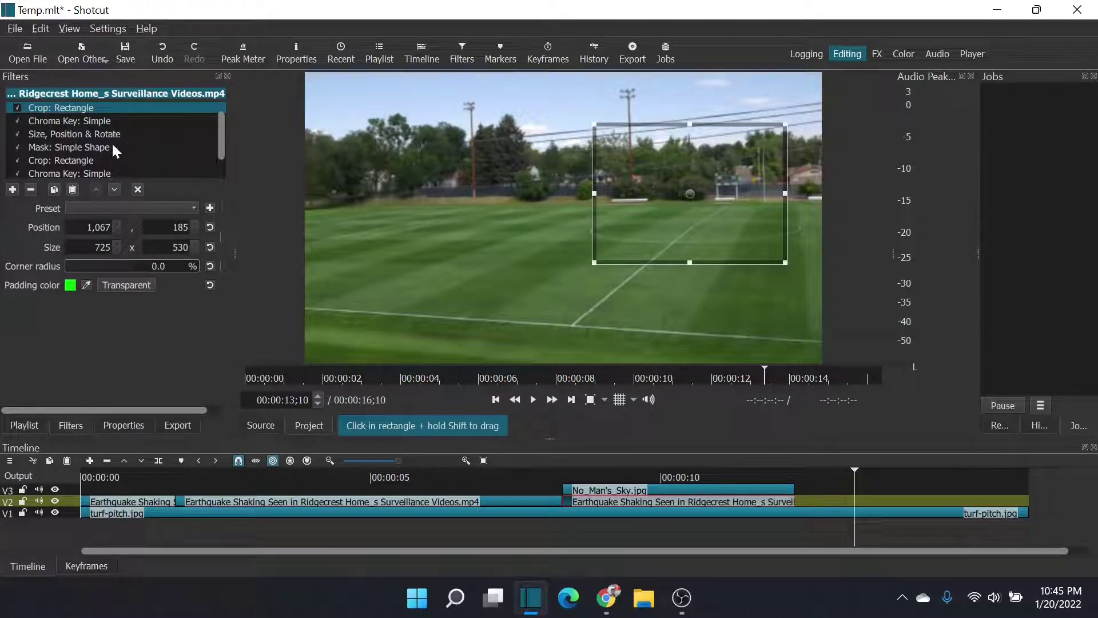
Scrub back to mid-wipe and select the lower Simple Shape subtract mask filter.
drag(855, 467, 629, 455)
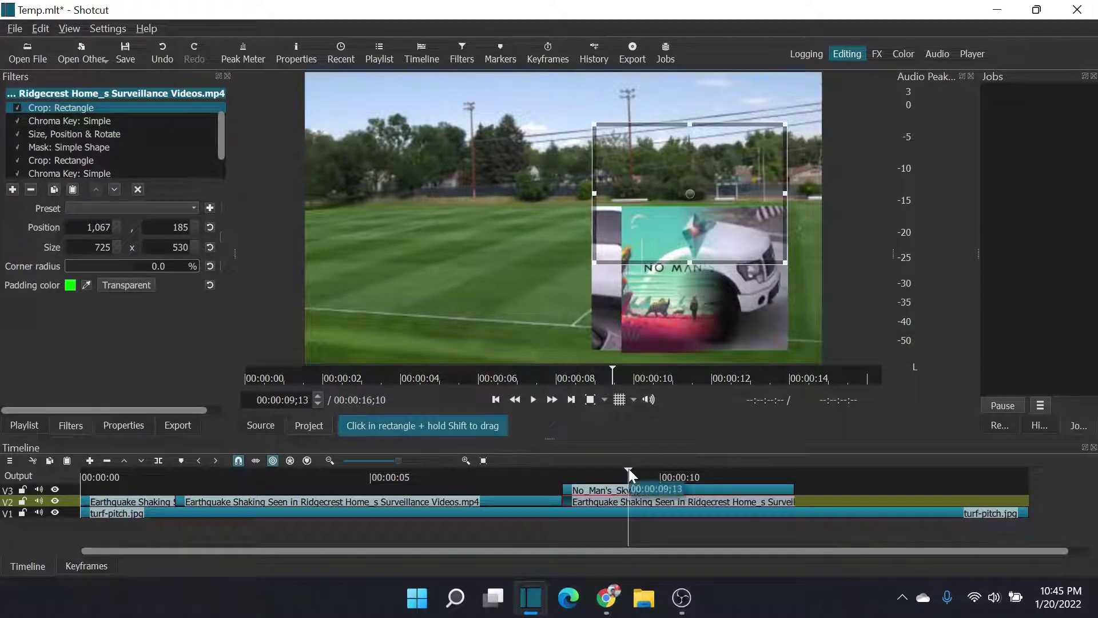
drag(629, 469, 575, 464)
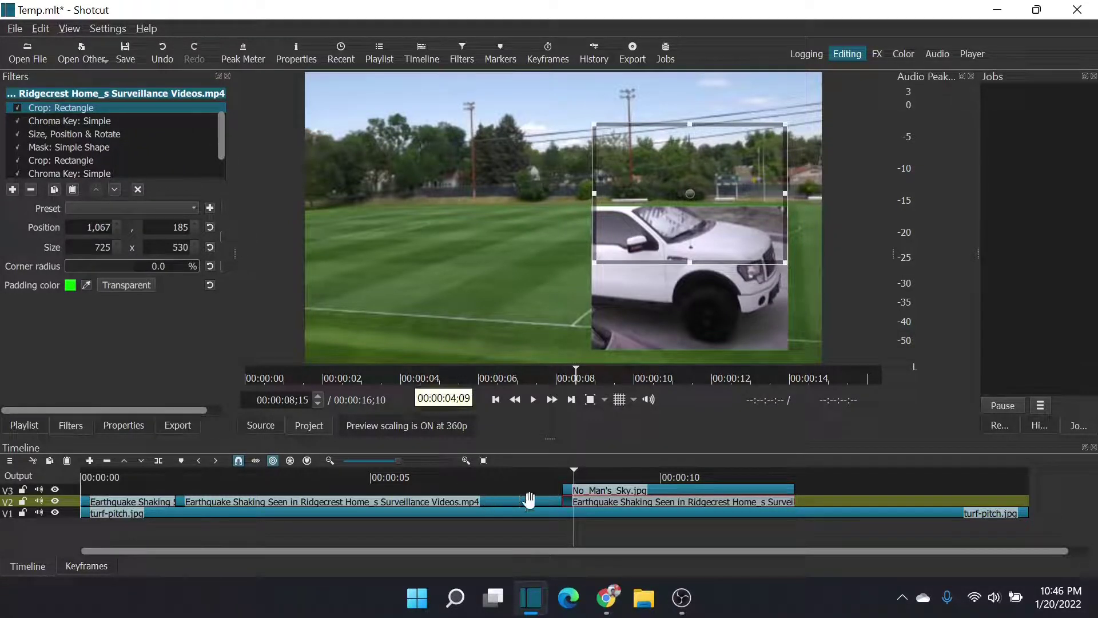
click(57, 147)
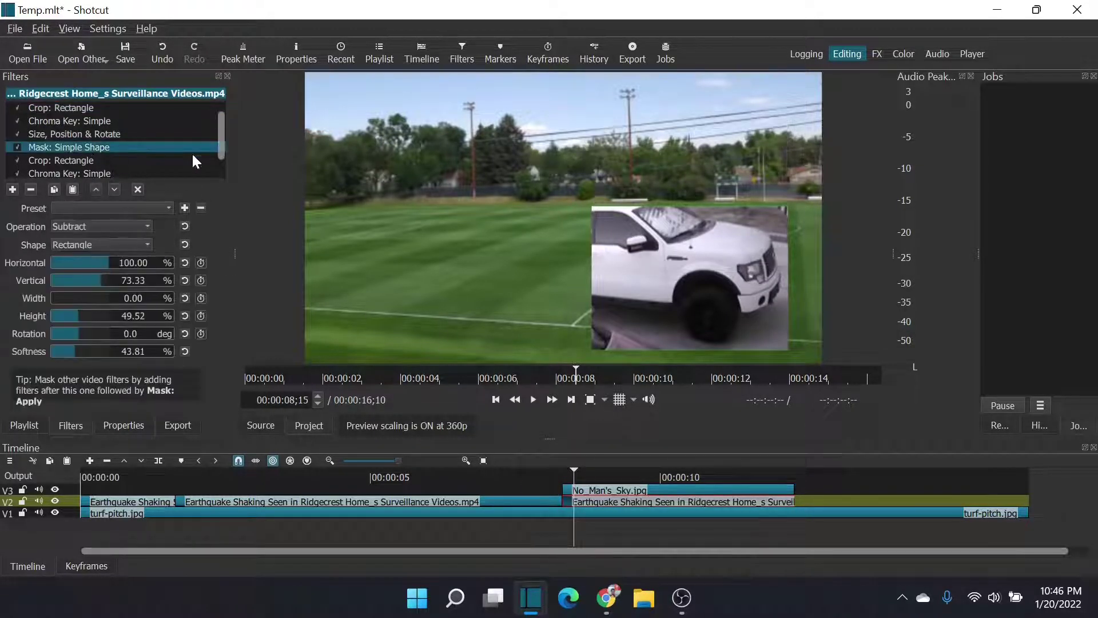
mouse_move(221, 141)
mouse_down()
mouse_move(219, 170)
mouse_move(224, 118)
mouse_move(225, 160)
mouse_up()
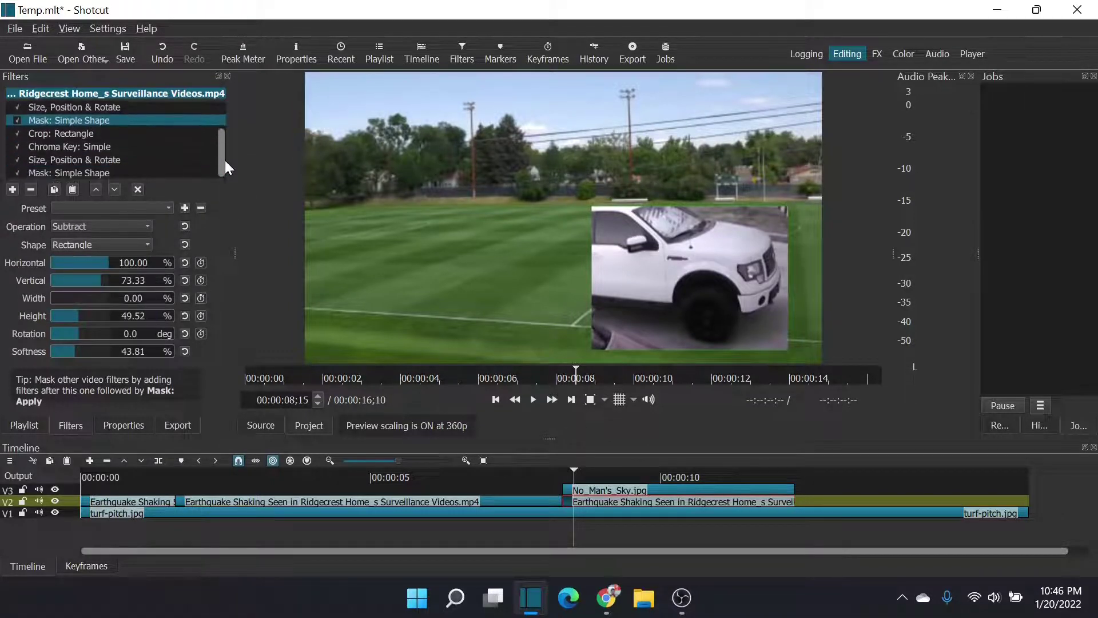
click(96, 172)
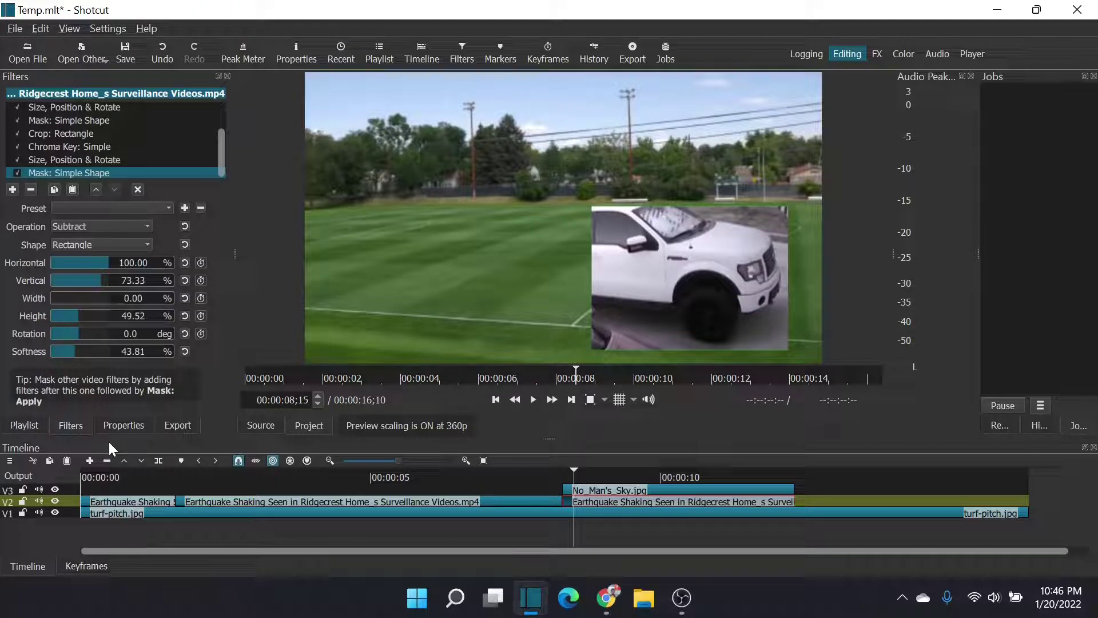
In Keyframes, extend the Crop: Rectangle filter back to the truck clip's start.
click(86, 565)
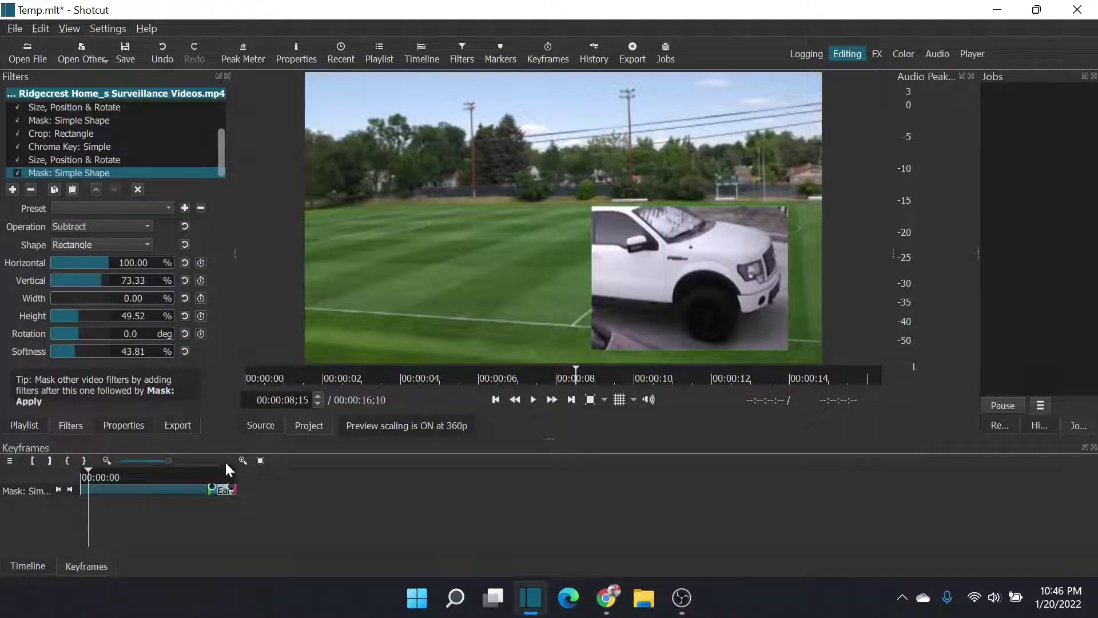
click(218, 492)
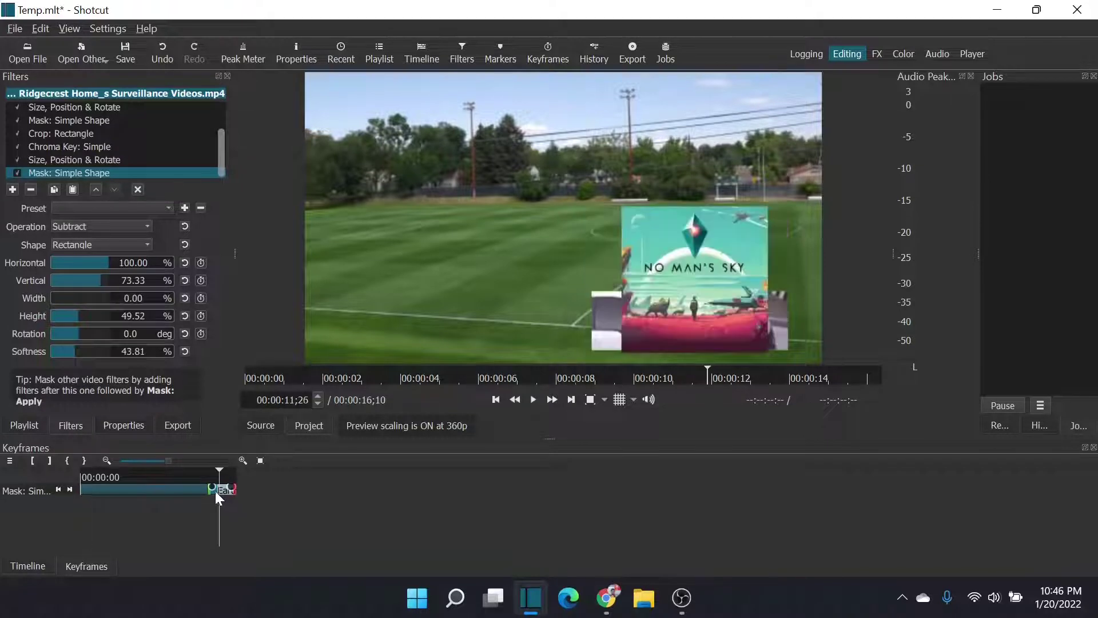
click(71, 135)
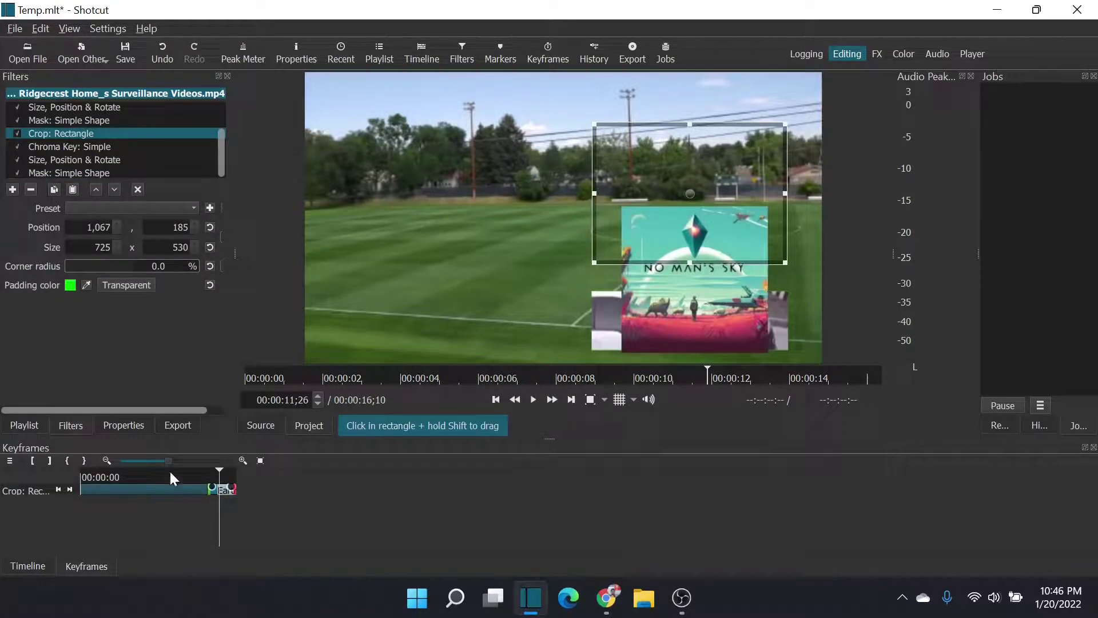
drag(213, 492, 55, 495)
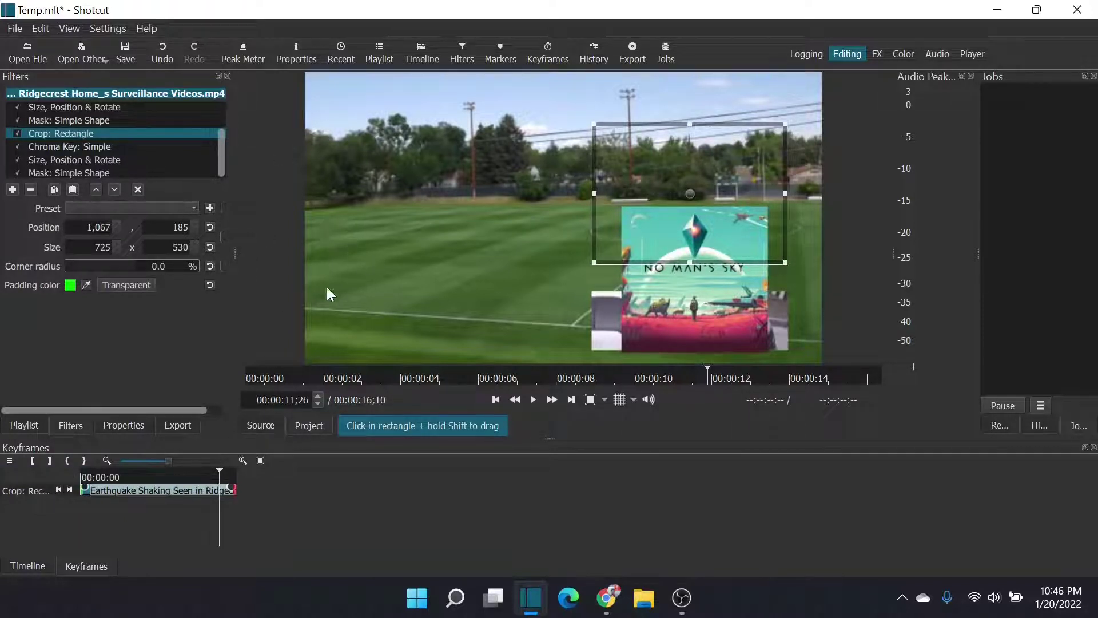
click(84, 491)
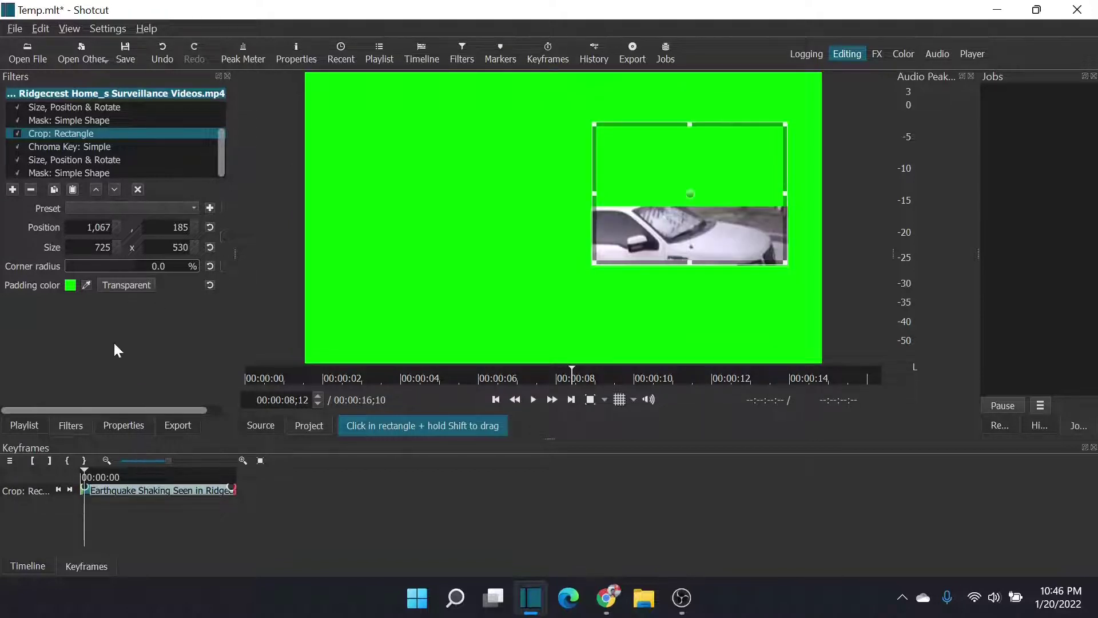
Select the lower Chroma Key filter, return to the timeline, and undo the crop change.
scroll(93, 154, down, 1)
click(101, 172)
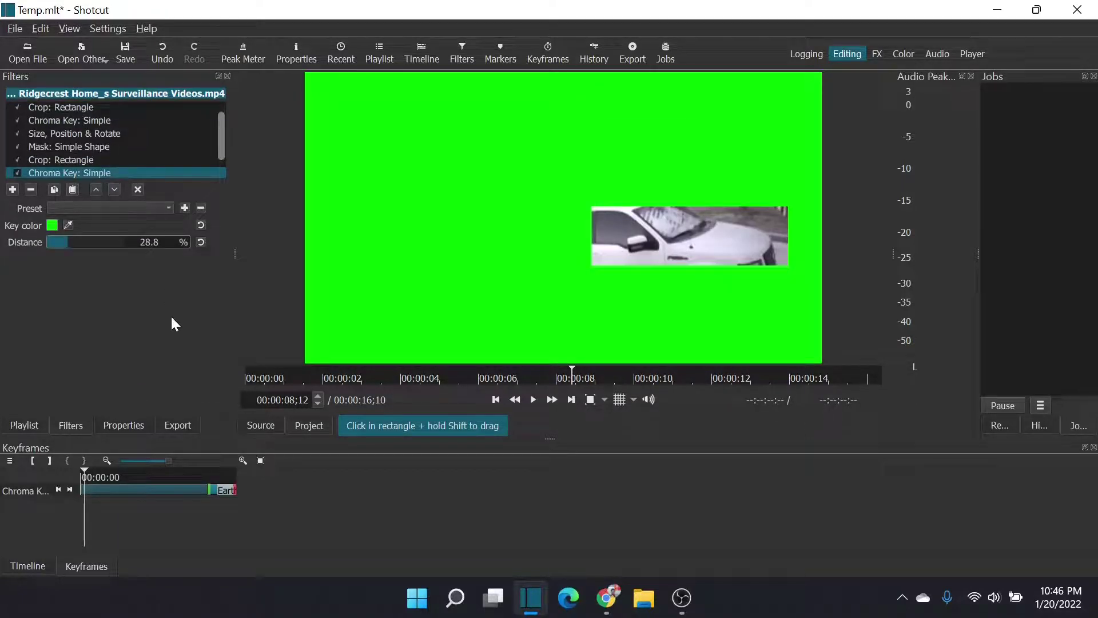
drag(224, 140, 224, 126)
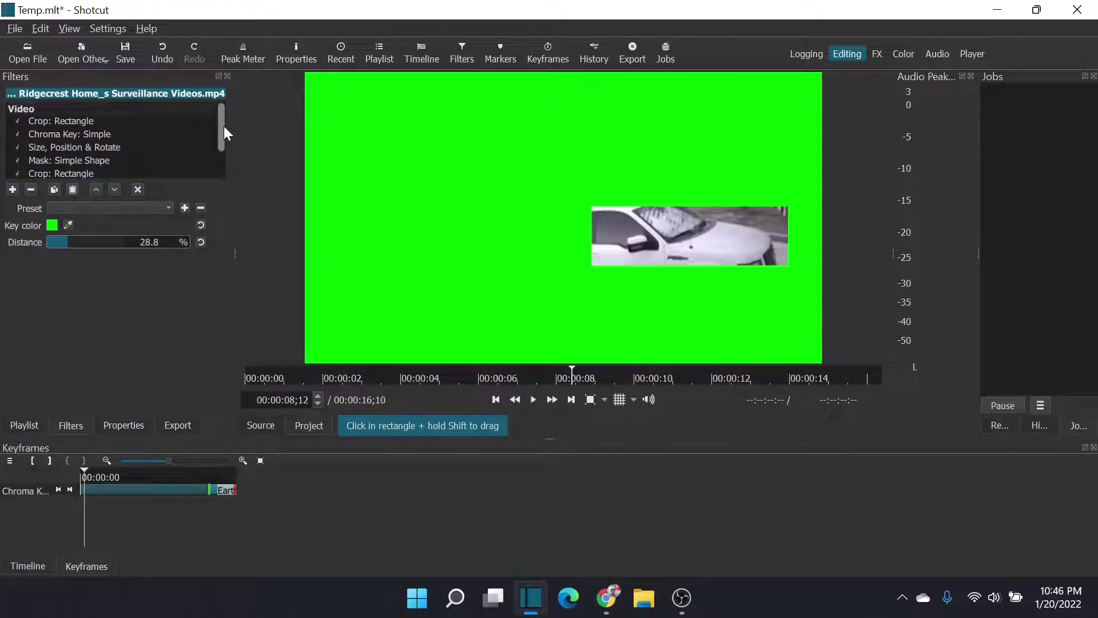
click(28, 565)
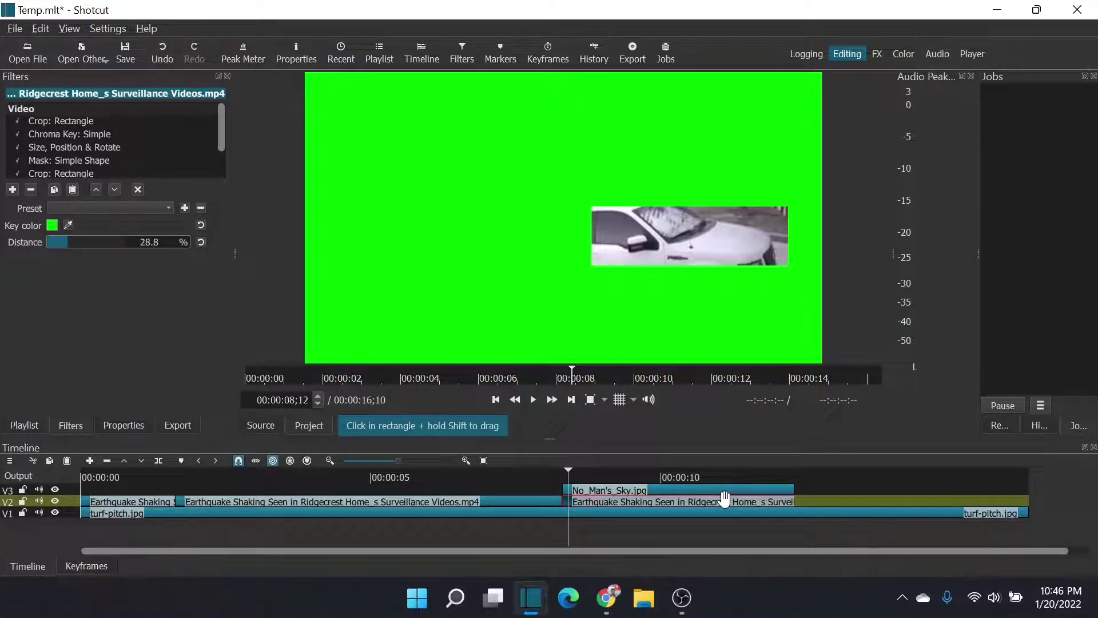
key(ctrl+z)
Split the truck clip at 00:00:12;09, where the No_Man's_Sky image ends, and remove the trailing piece.
drag(804, 509, 804, 509)
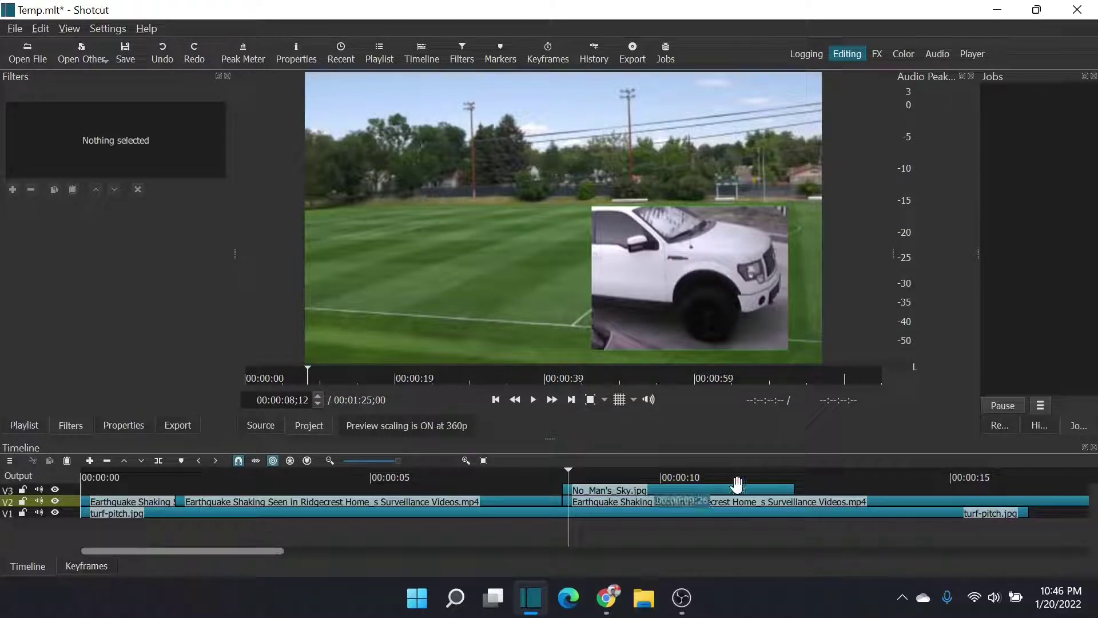
click(766, 492)
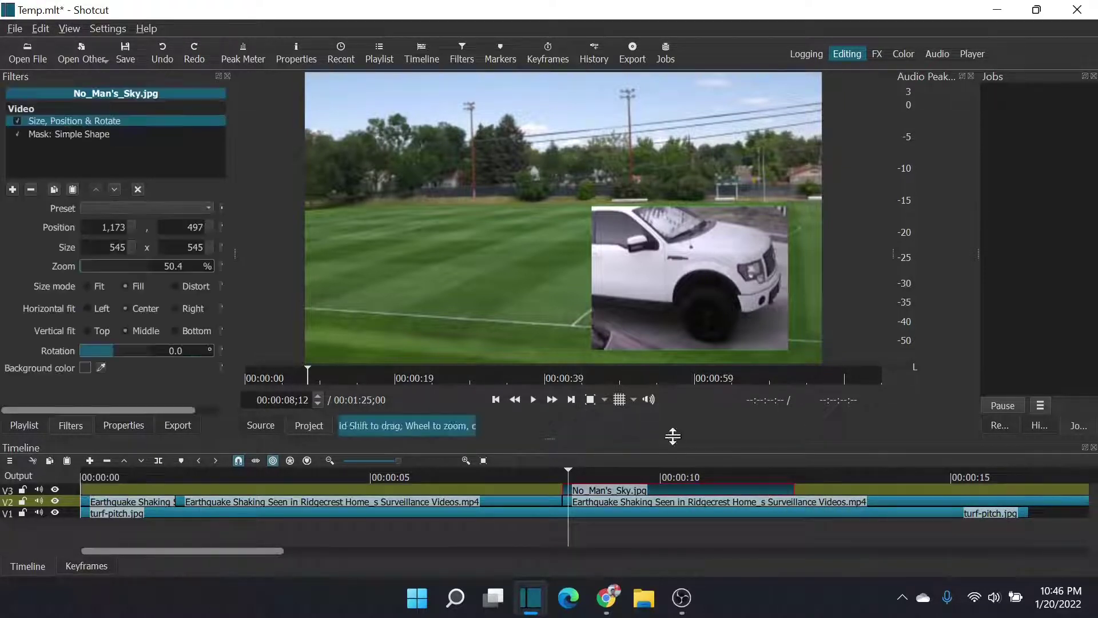
click(570, 399)
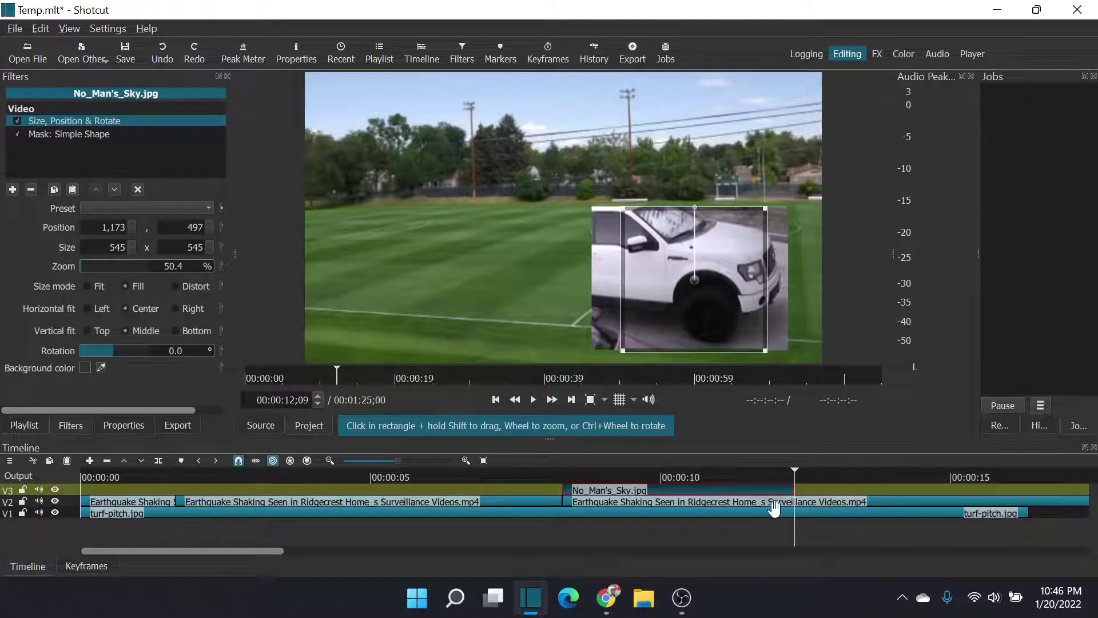
click(808, 501)
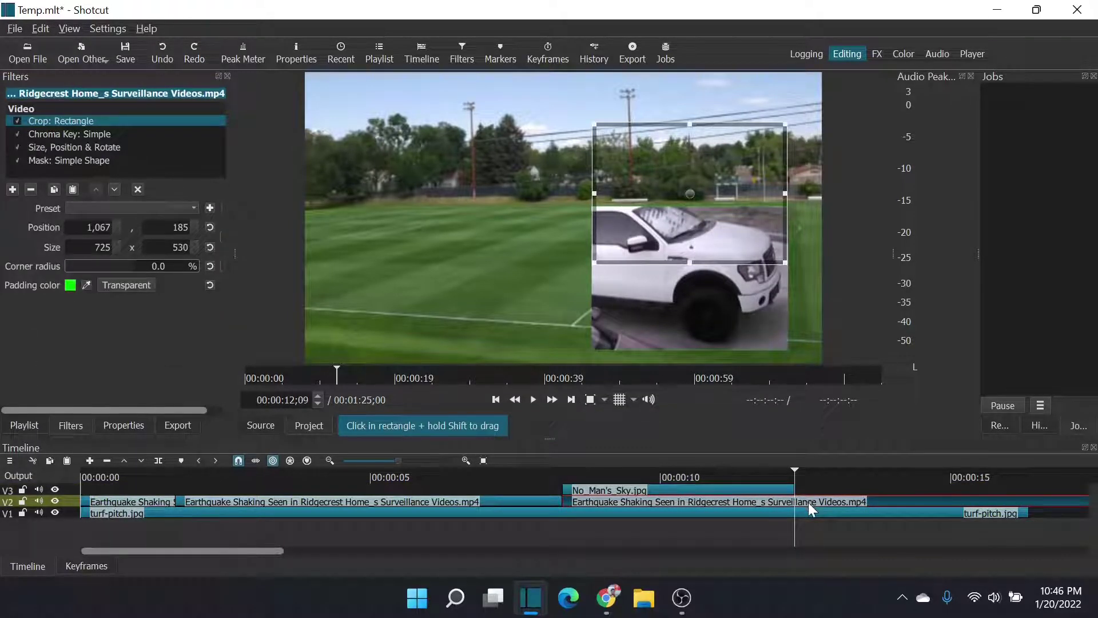
key(s)
click(826, 501)
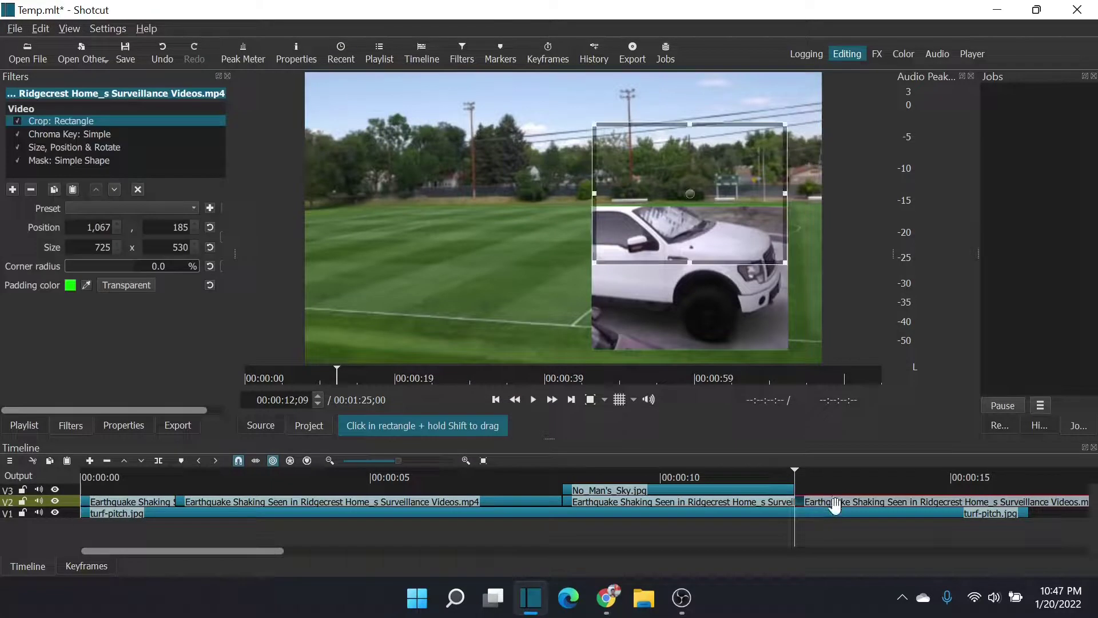
right_click(835, 502)
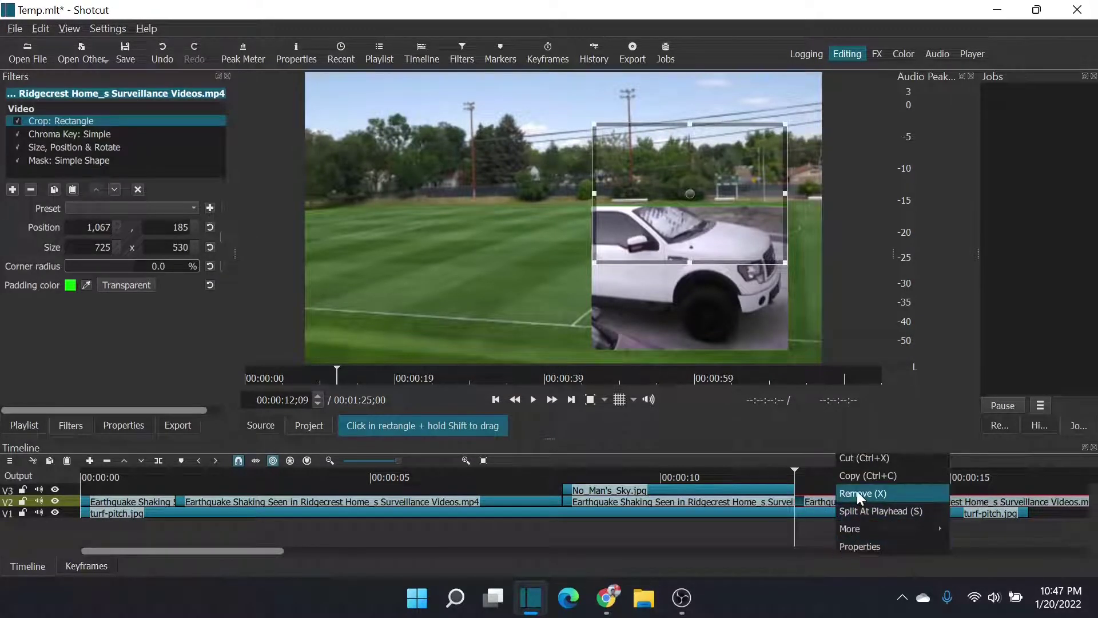
click(856, 492)
Scrub back to 00:00:08;21 and select the clips where the truck shows.
click(656, 503)
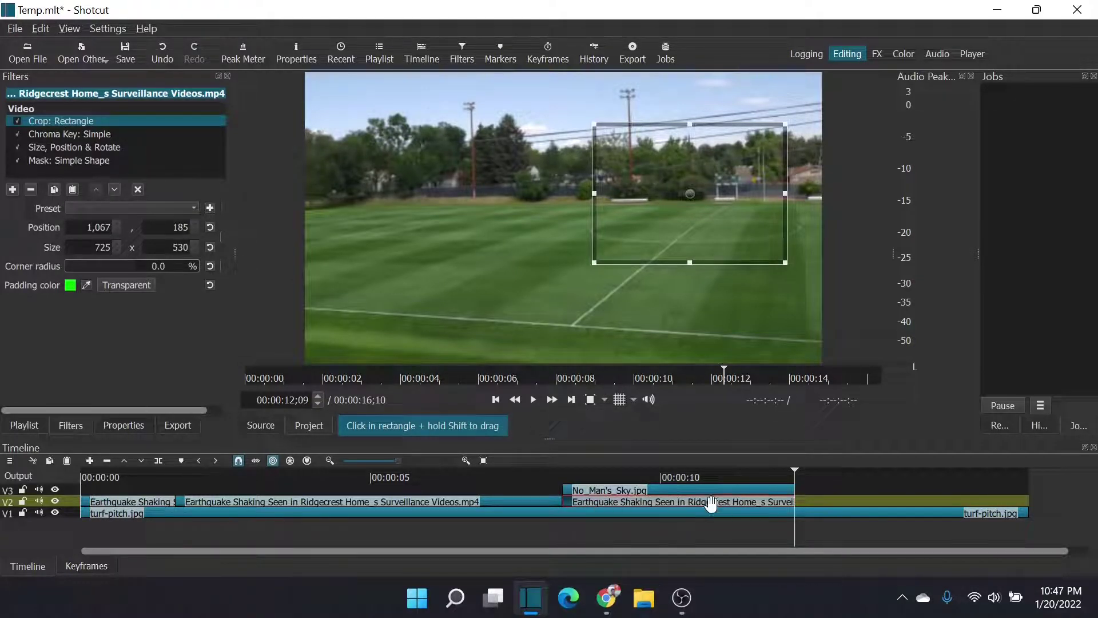
click(692, 490)
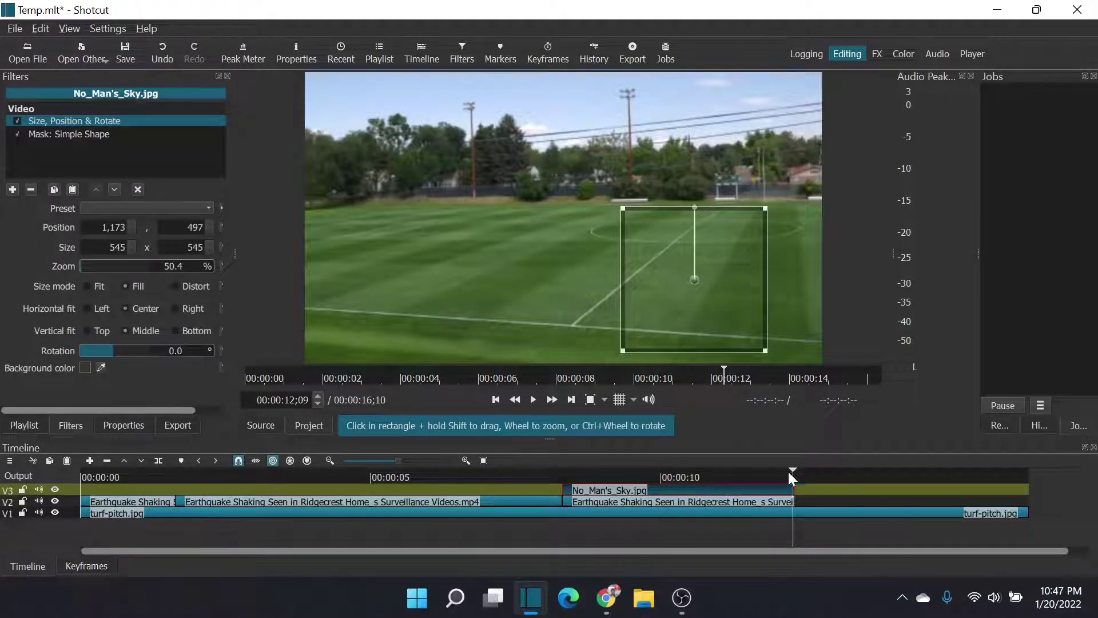
drag(792, 477, 585, 476)
click(603, 511)
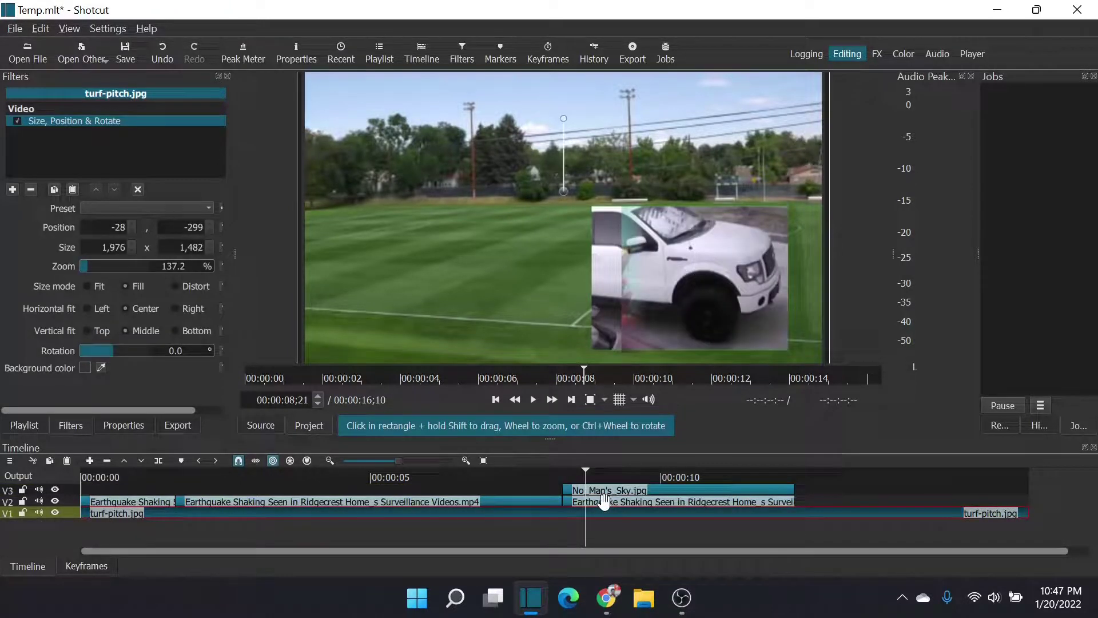
At 00:00:08;18, show the V2 truck clip's Simple Shape mask keyframes at the clip start.
click(580, 471)
click(595, 502)
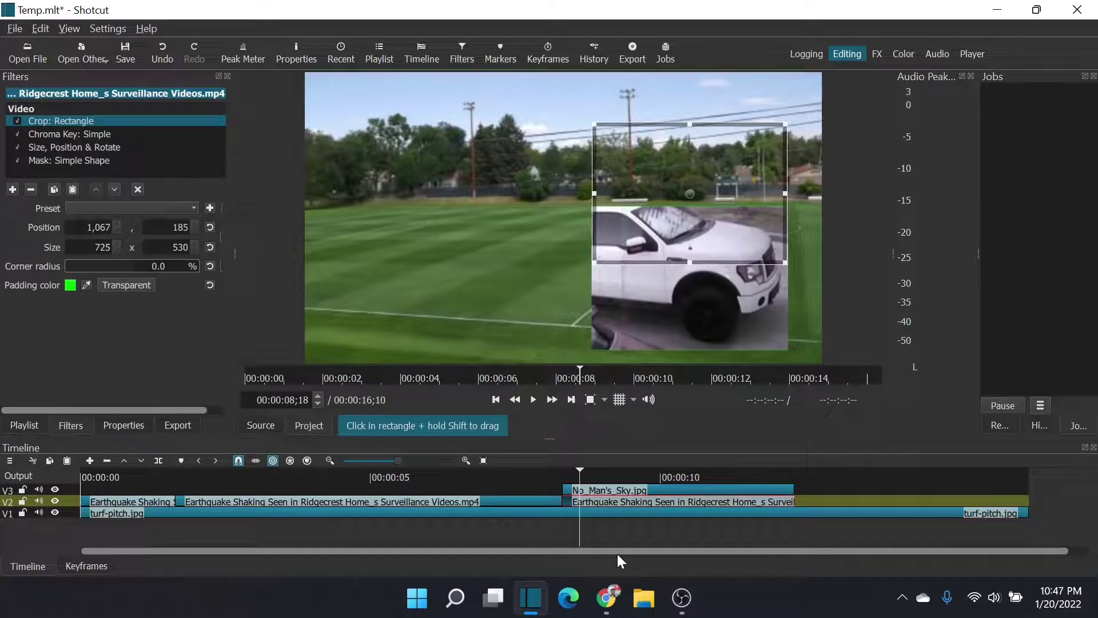
click(60, 158)
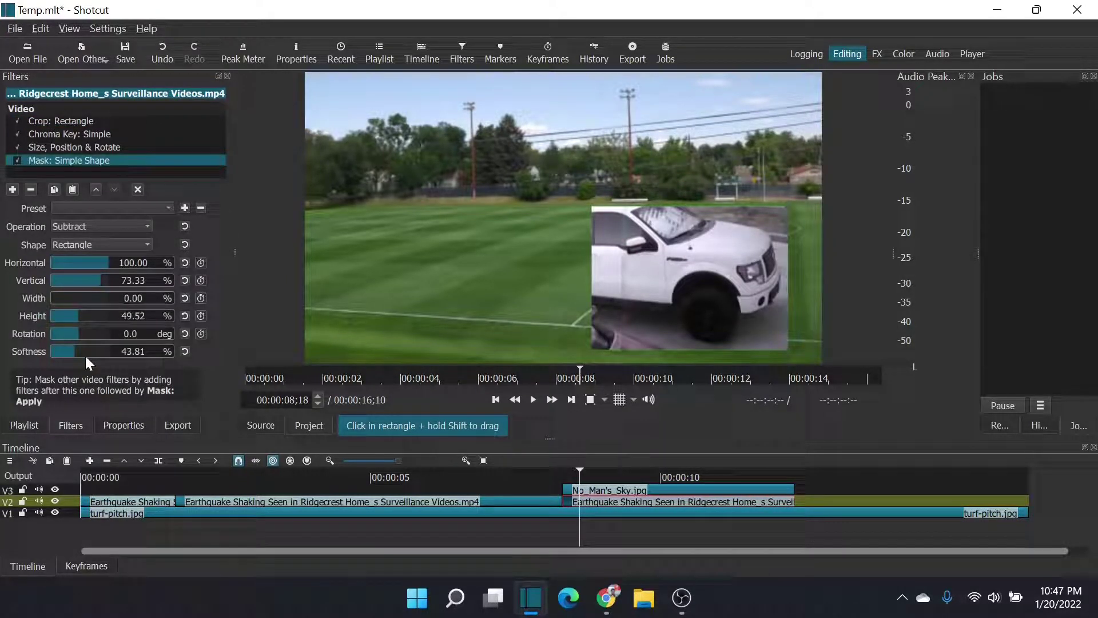
click(76, 566)
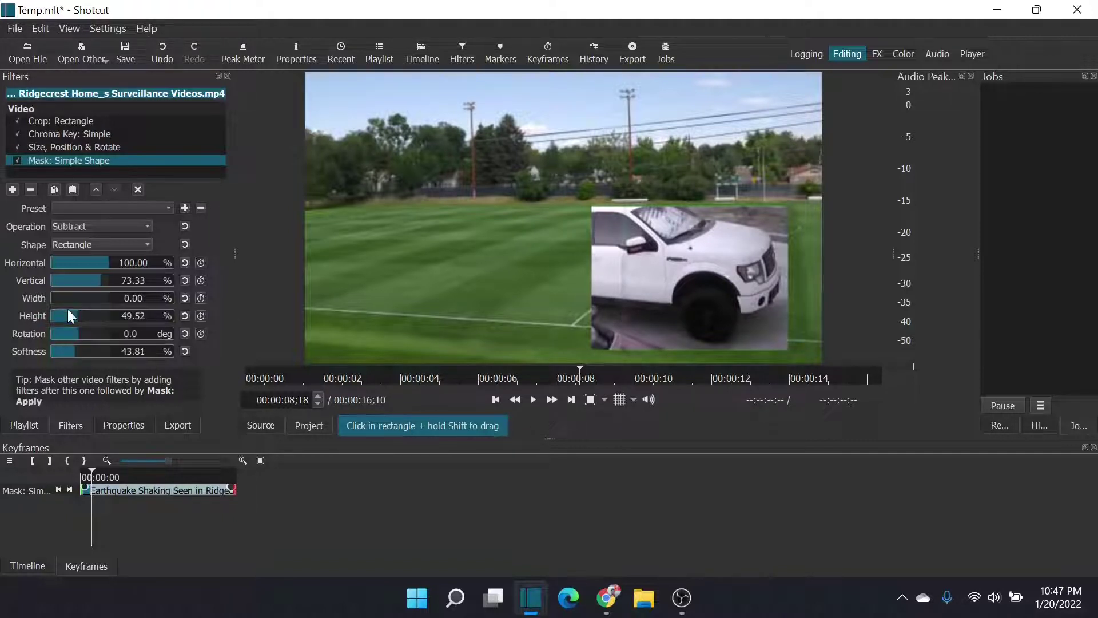
click(81, 470)
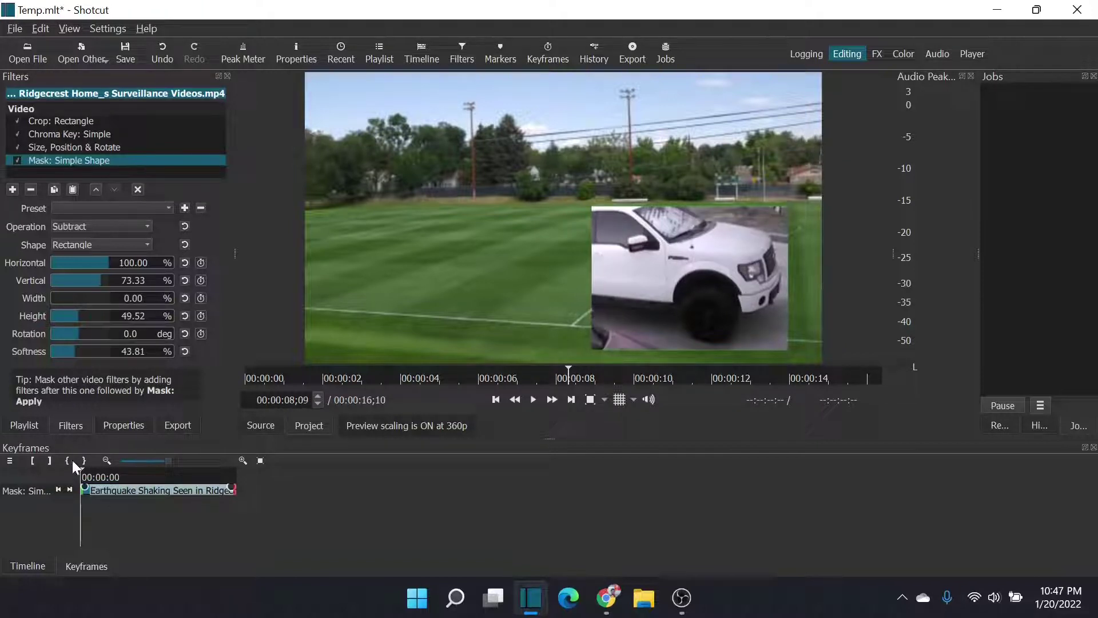
Enable Width keyframing and set the mask to Width 10.48%, Horizontal 12.37% at 00:00:08;18.
click(201, 297)
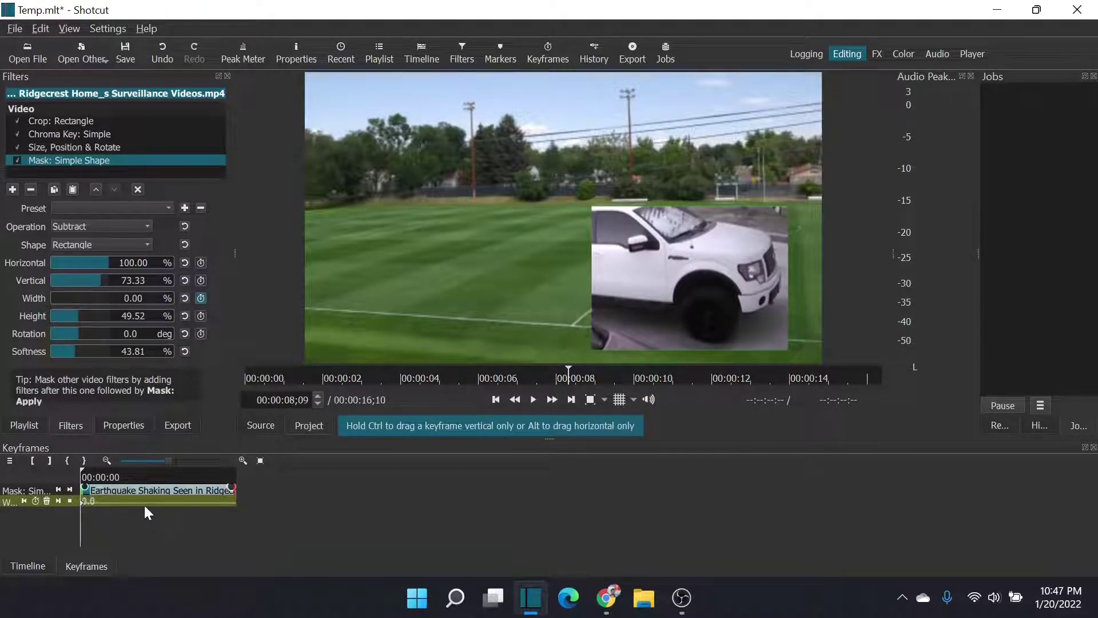
drag(83, 469, 92, 469)
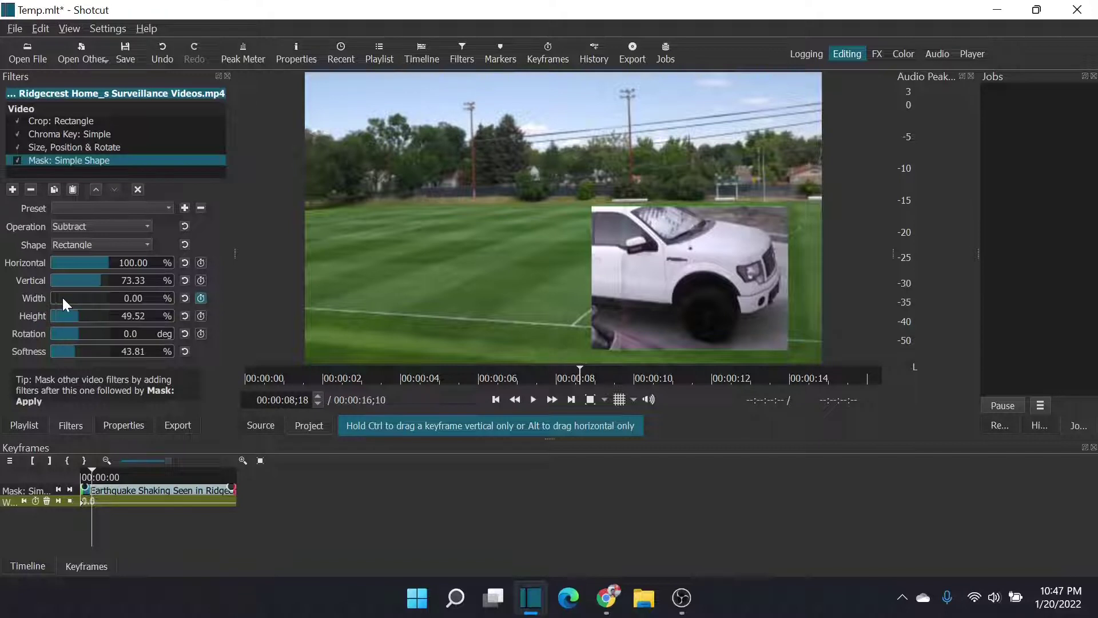
drag(56, 297, 48, 297)
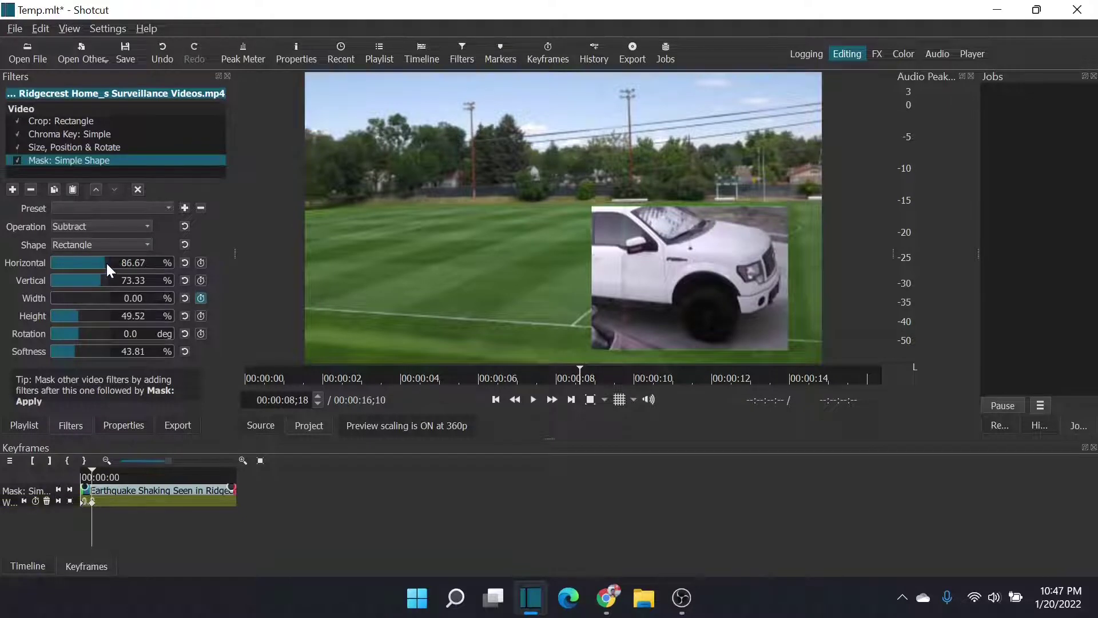
drag(107, 263, 45, 263)
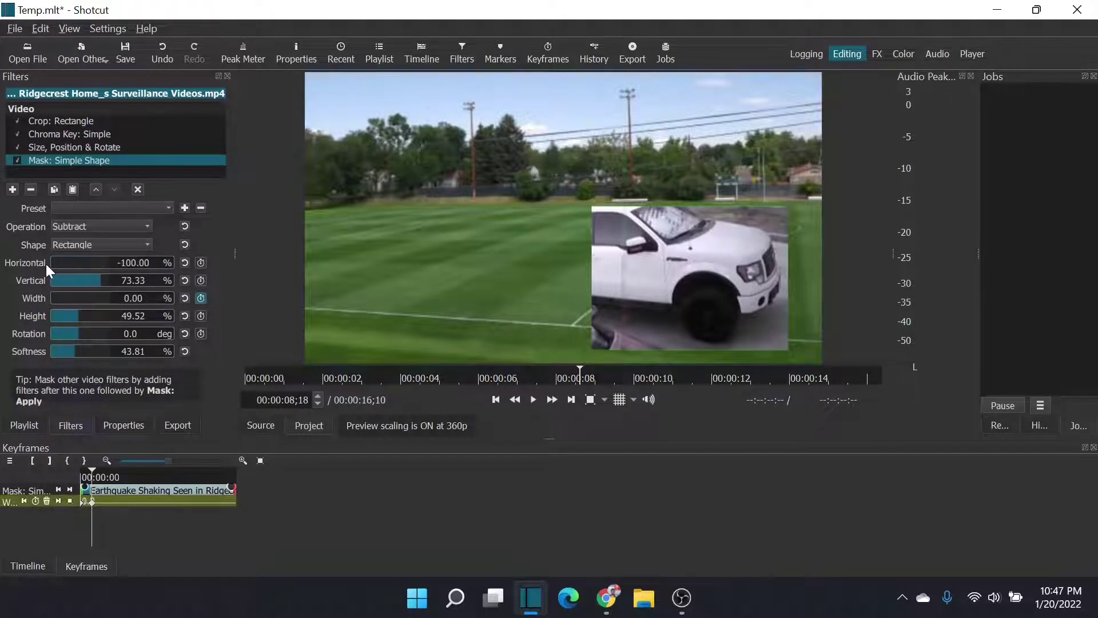
click(53, 295)
drag(53, 297, 84, 258)
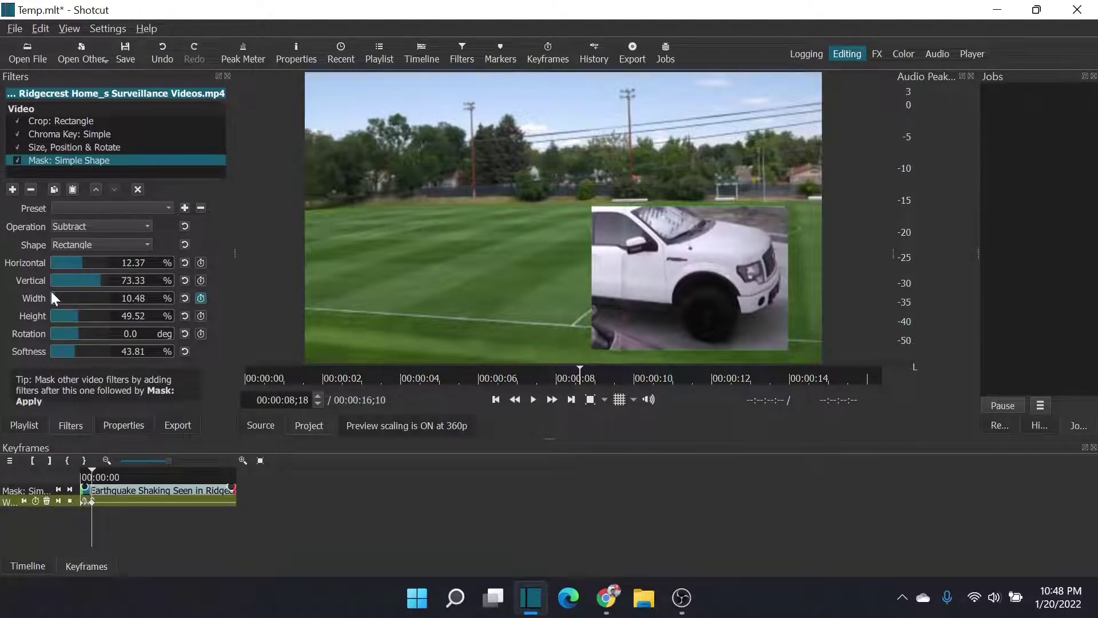
click(103, 229)
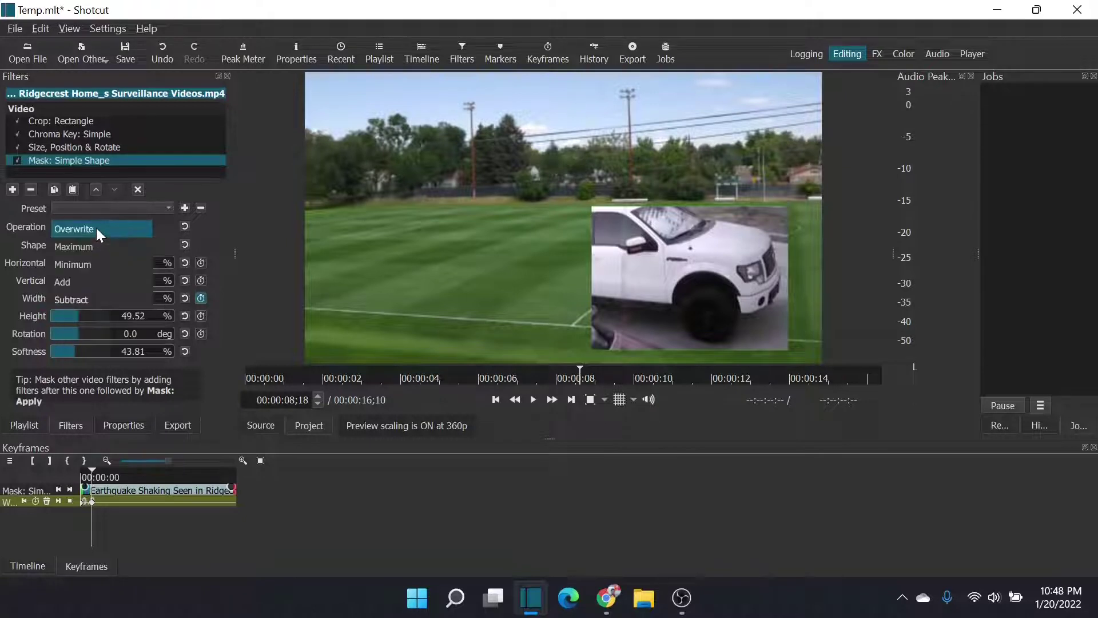
Set the mask to Horizontal 40.95%, Width 3.81%, with the Subtract operation.
click(96, 228)
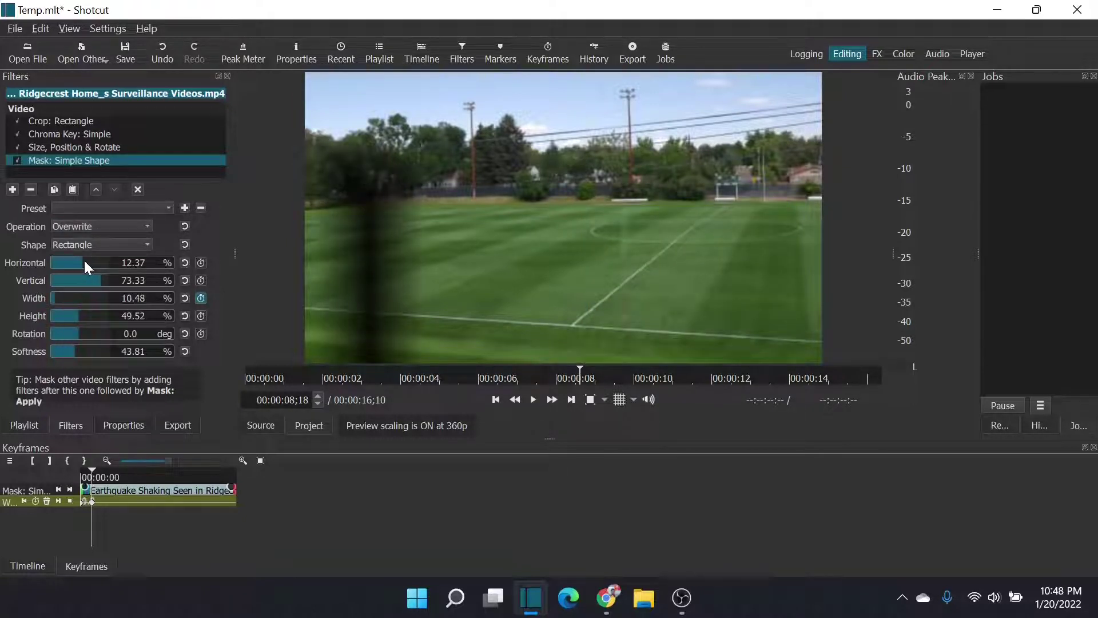
mouse_move(84, 260)
mouse_down()
mouse_move(106, 263)
mouse_move(93, 263)
mouse_up()
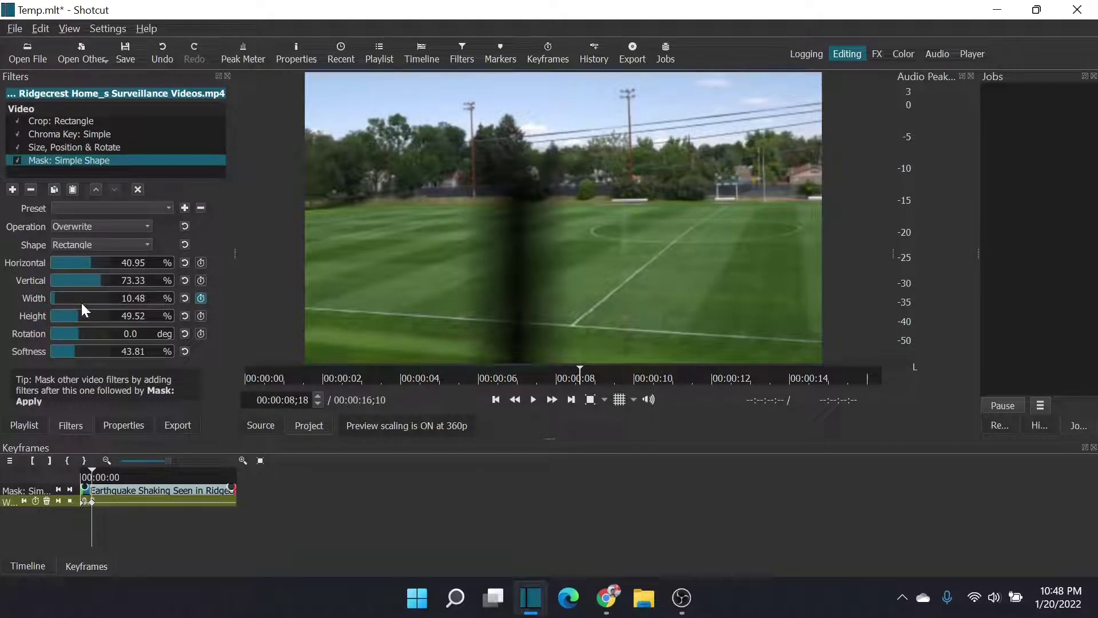
mouse_move(53, 294)
mouse_down()
mouse_move(93, 294)
mouse_move(56, 294)
mouse_up()
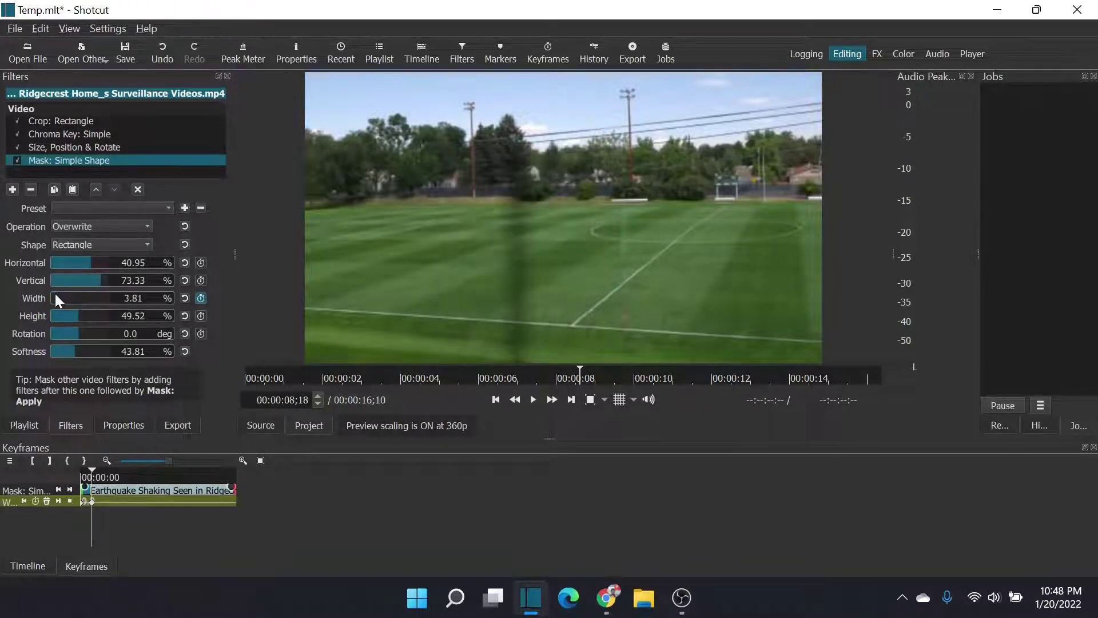
click(142, 225)
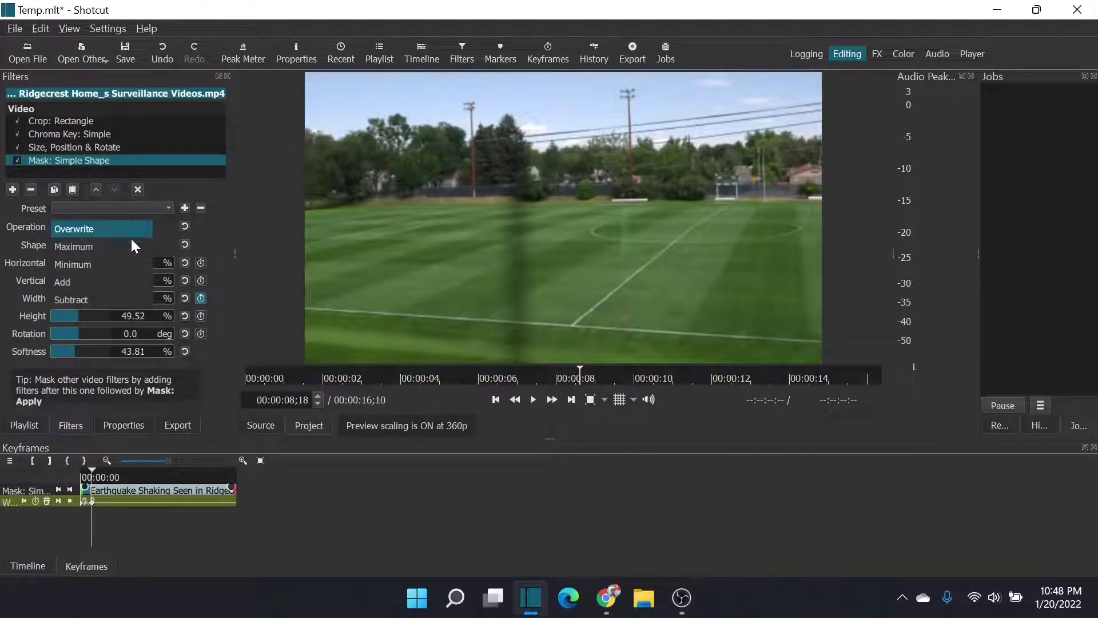
click(101, 298)
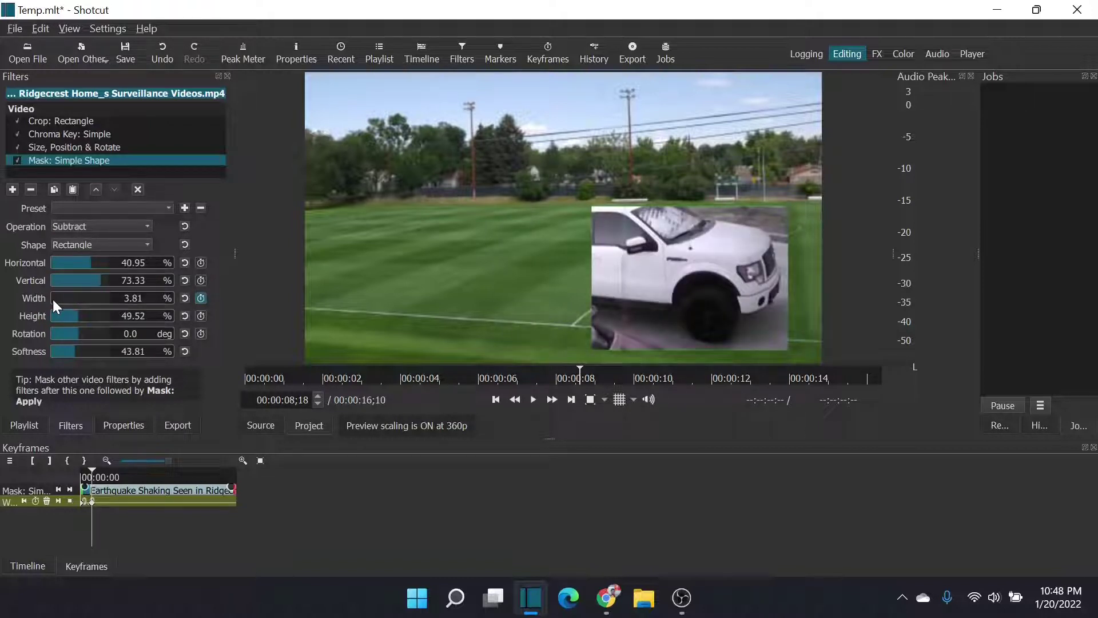
Keyframe the mask Width growing at successive times, reaching 79.05% at 00:00:11;14.
drag(52, 299, 69, 300)
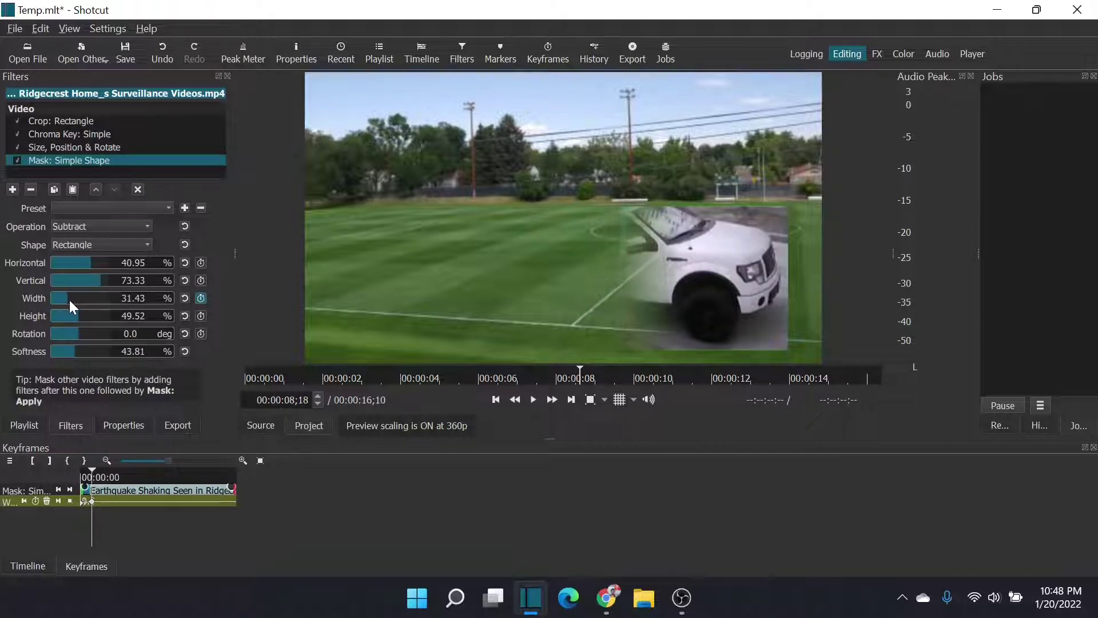
drag(70, 300, 69, 300)
drag(94, 469, 141, 471)
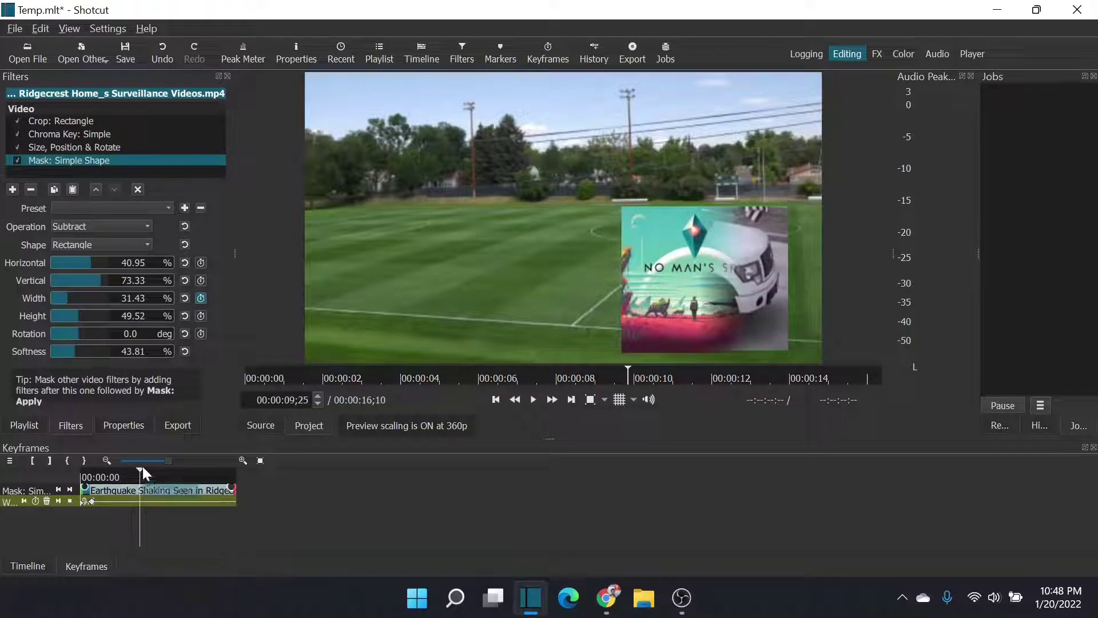
drag(66, 300, 83, 310)
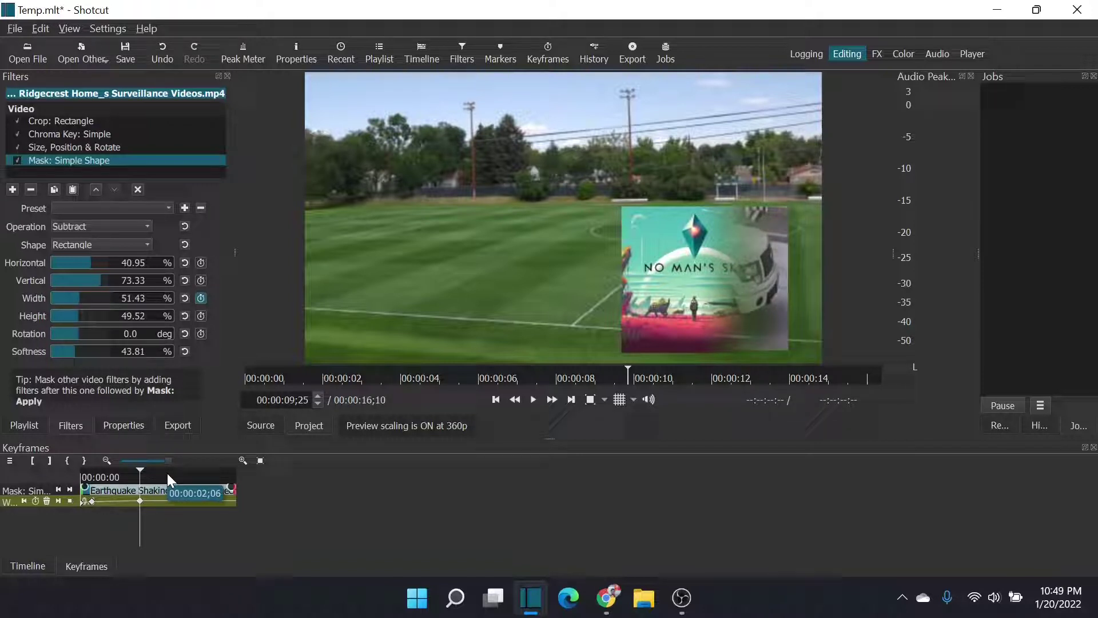
drag(142, 470, 168, 472)
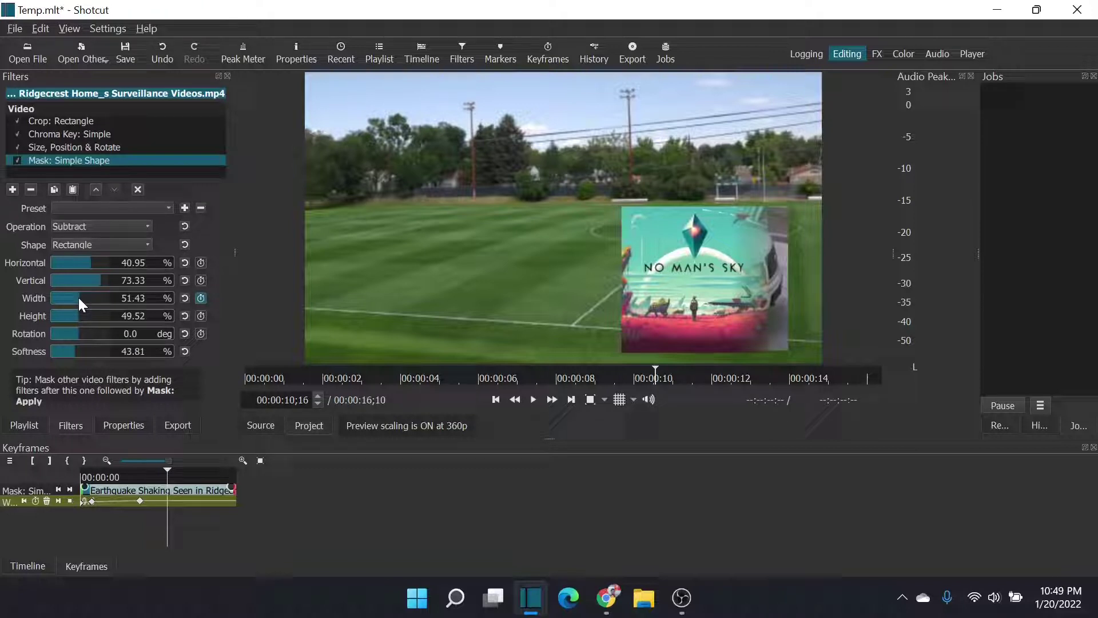
drag(78, 296, 87, 294)
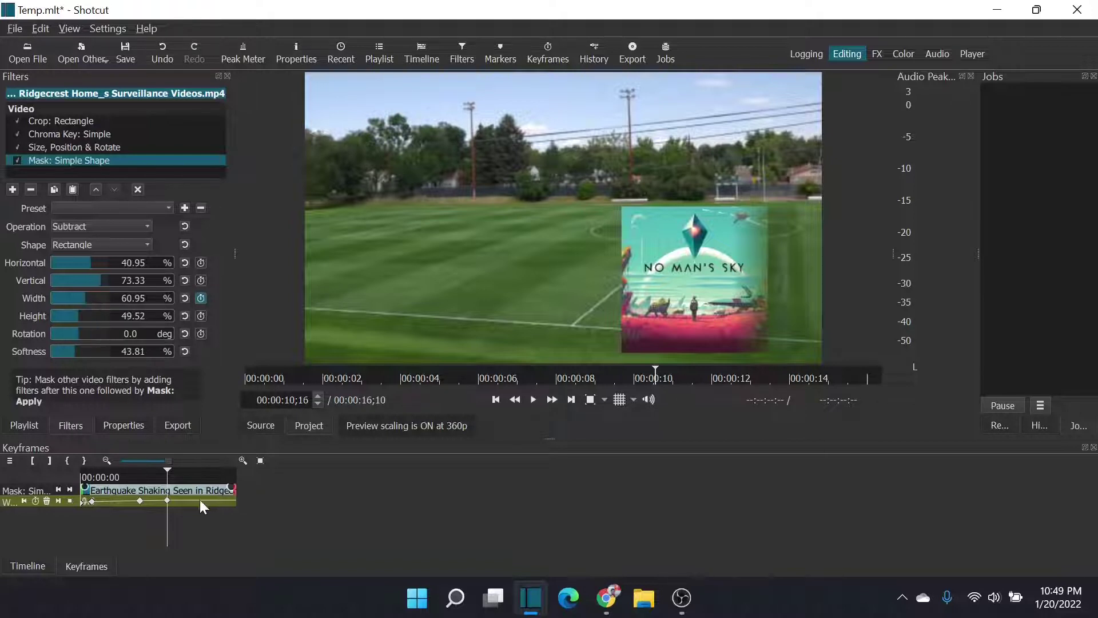
drag(166, 471, 203, 475)
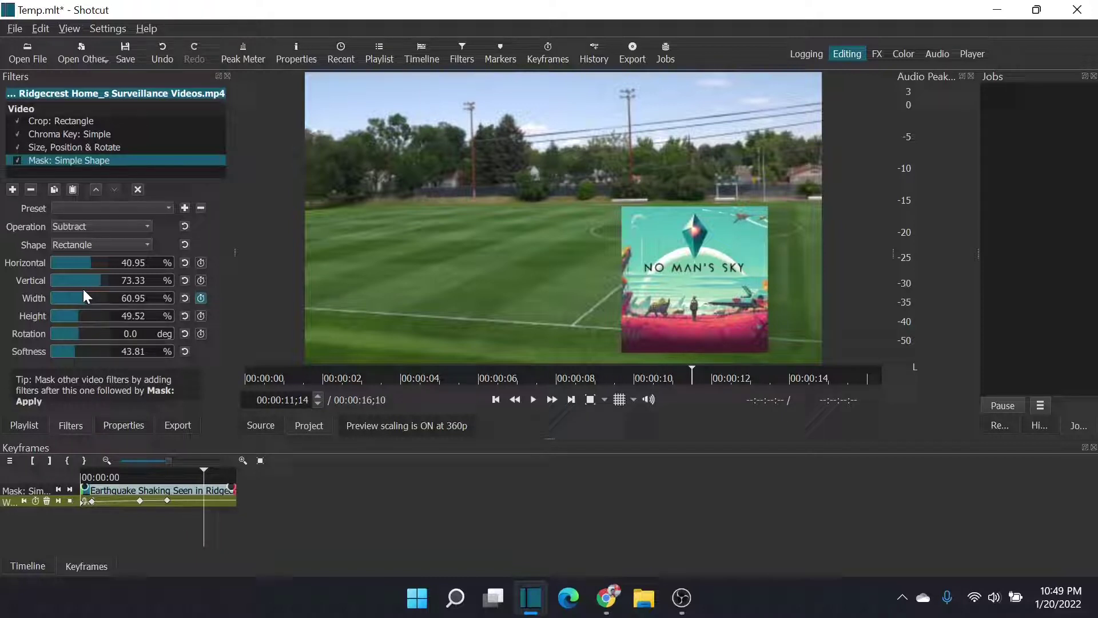
drag(85, 296, 97, 298)
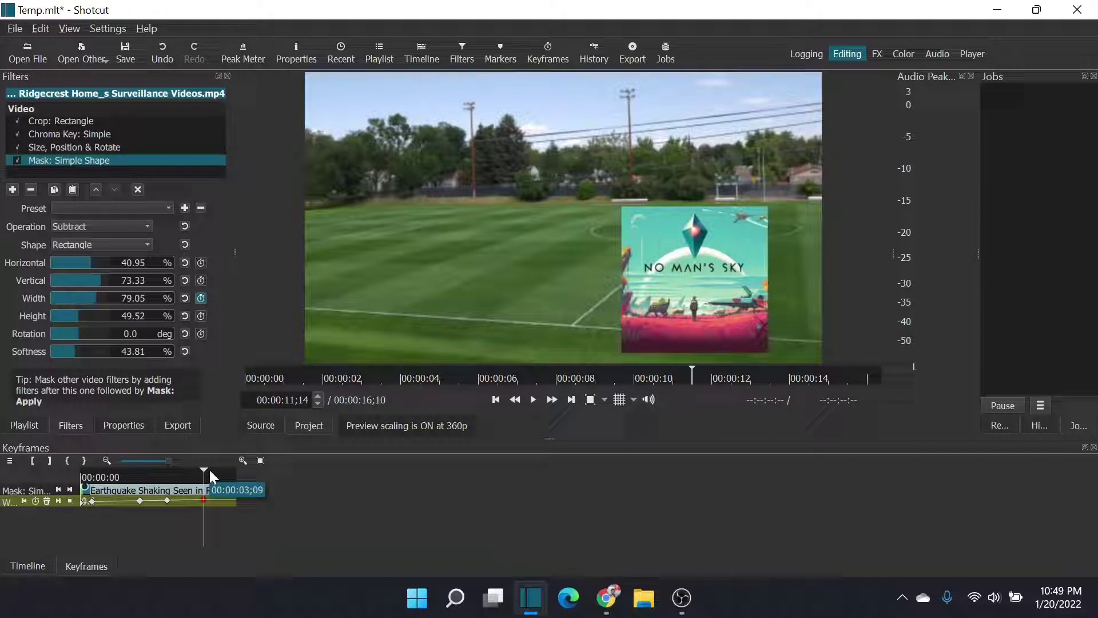
Play the wipe from the clip start, stop it, and return to the multitrack timeline.
click(496, 400)
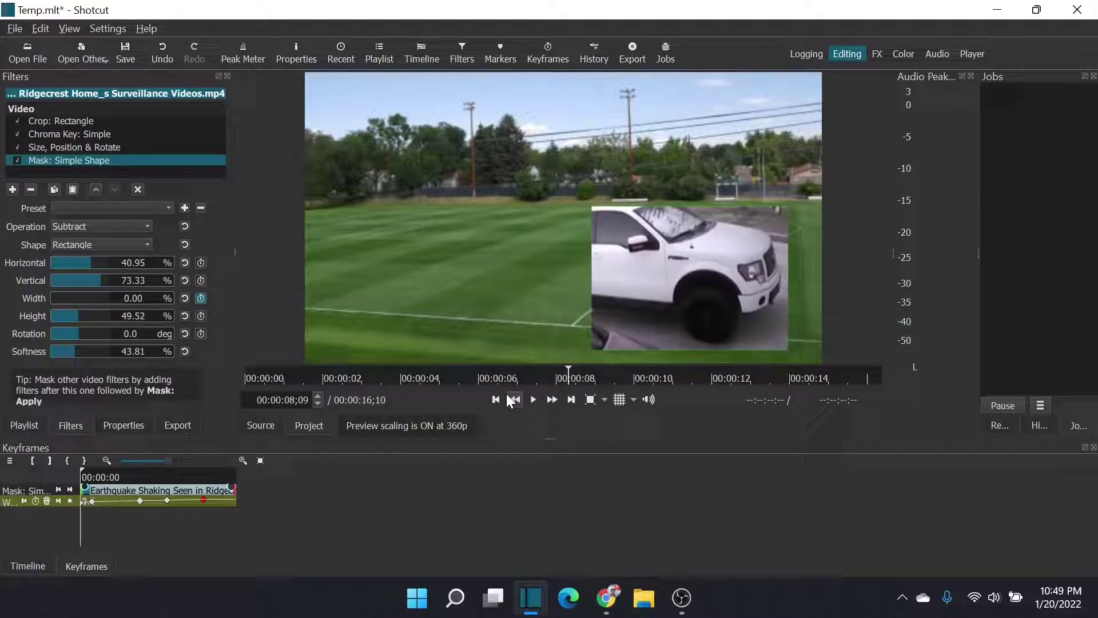
click(534, 400)
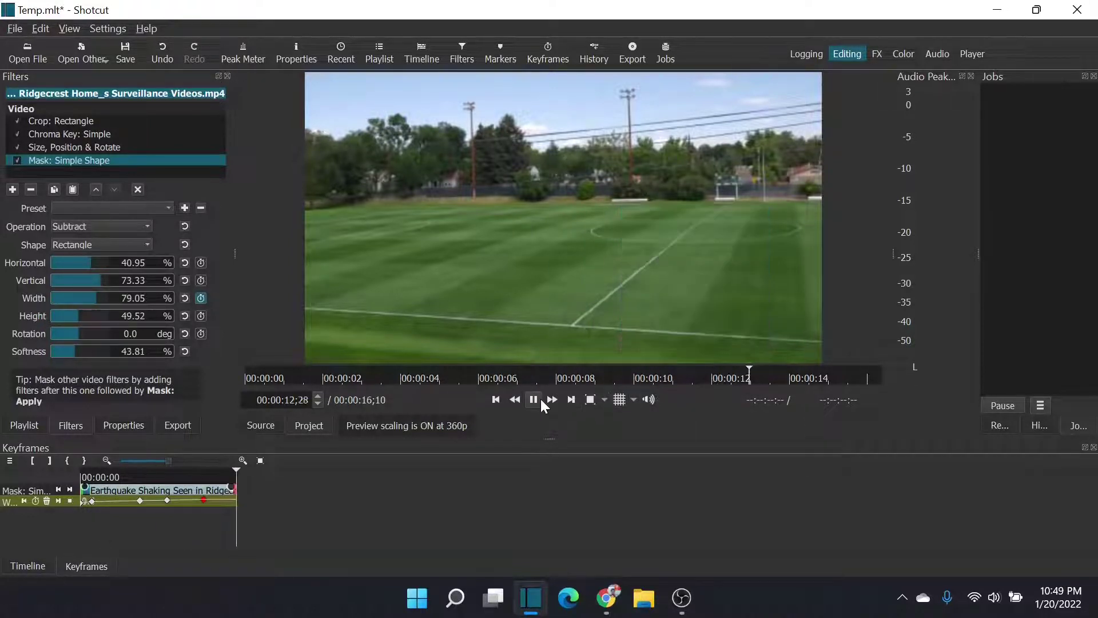
click(535, 399)
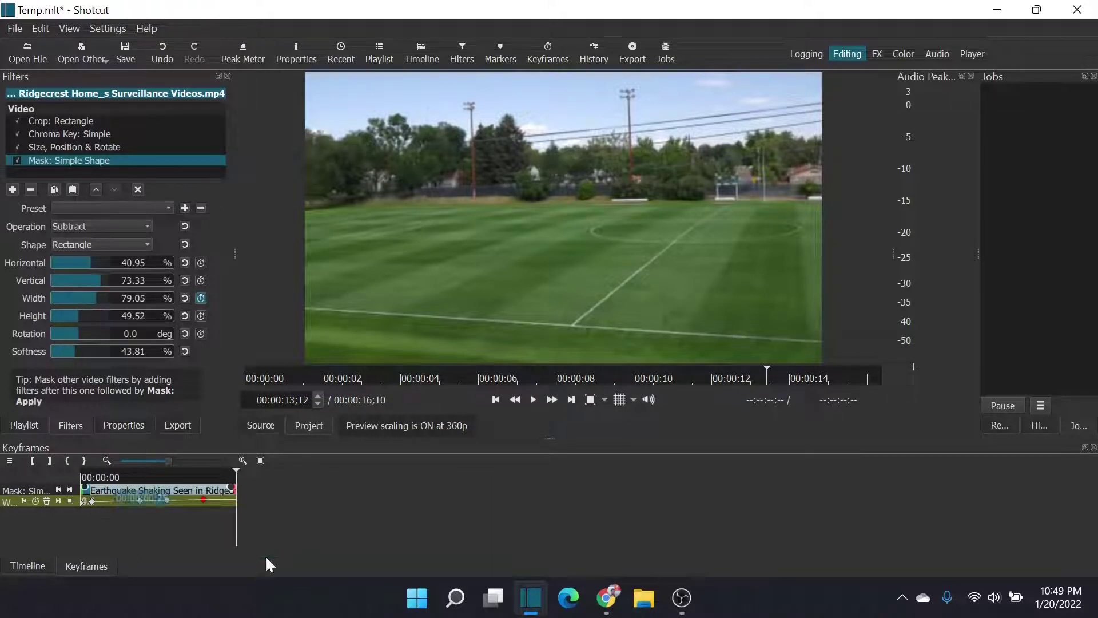
click(36, 565)
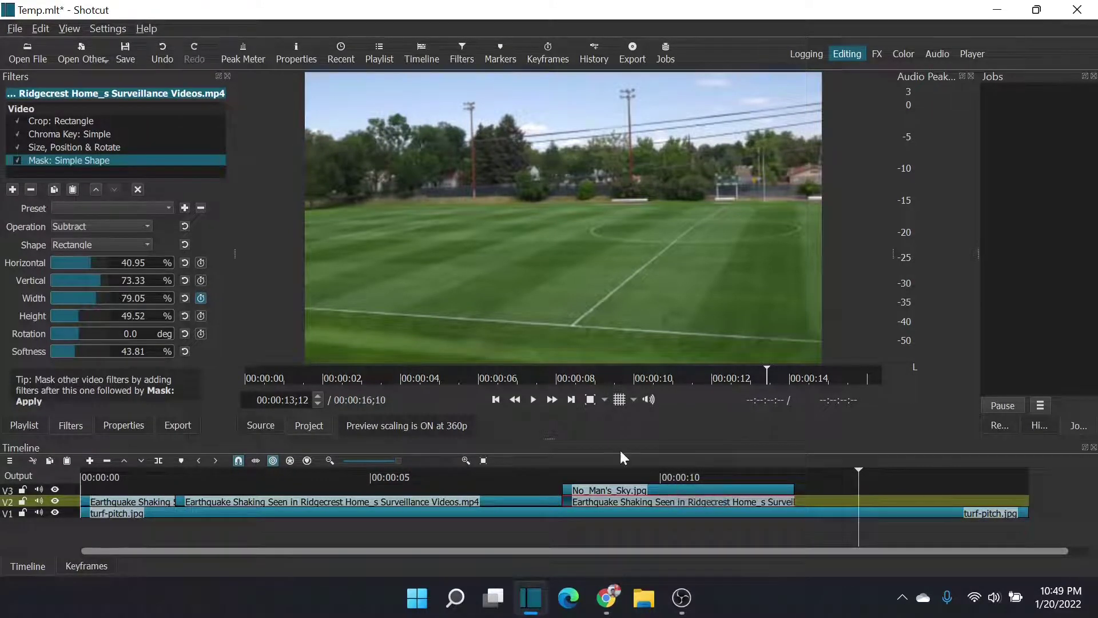
Paste a copy of No_Man's_Sky.jpg right after the first one on V3 at 00:00:12;09.
click(708, 490)
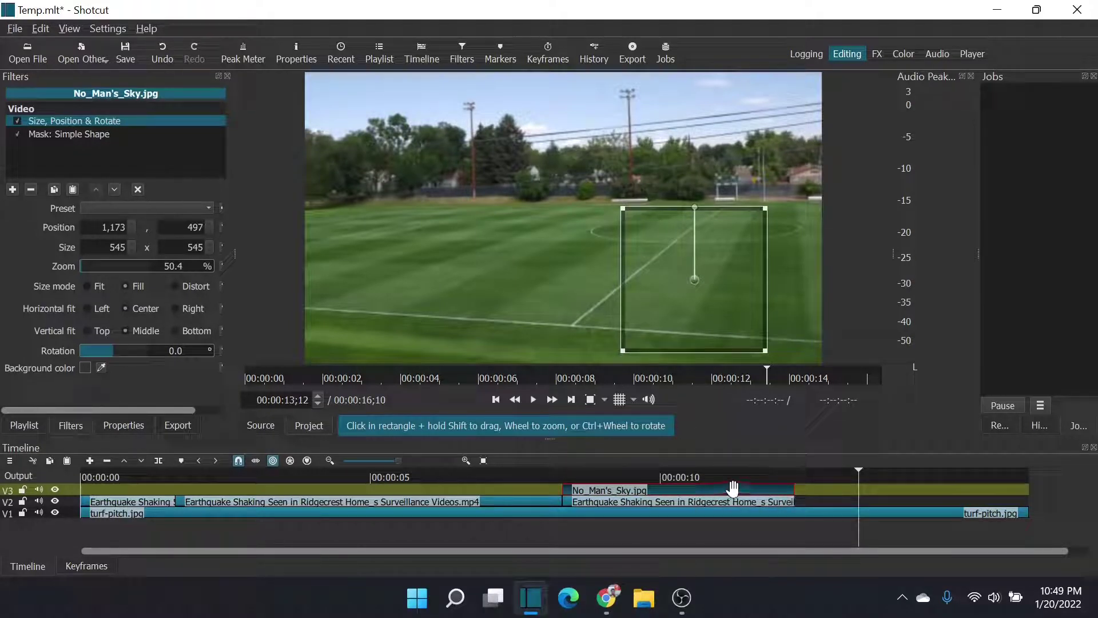
key(Up)
click(571, 399)
key(ctrl+v)
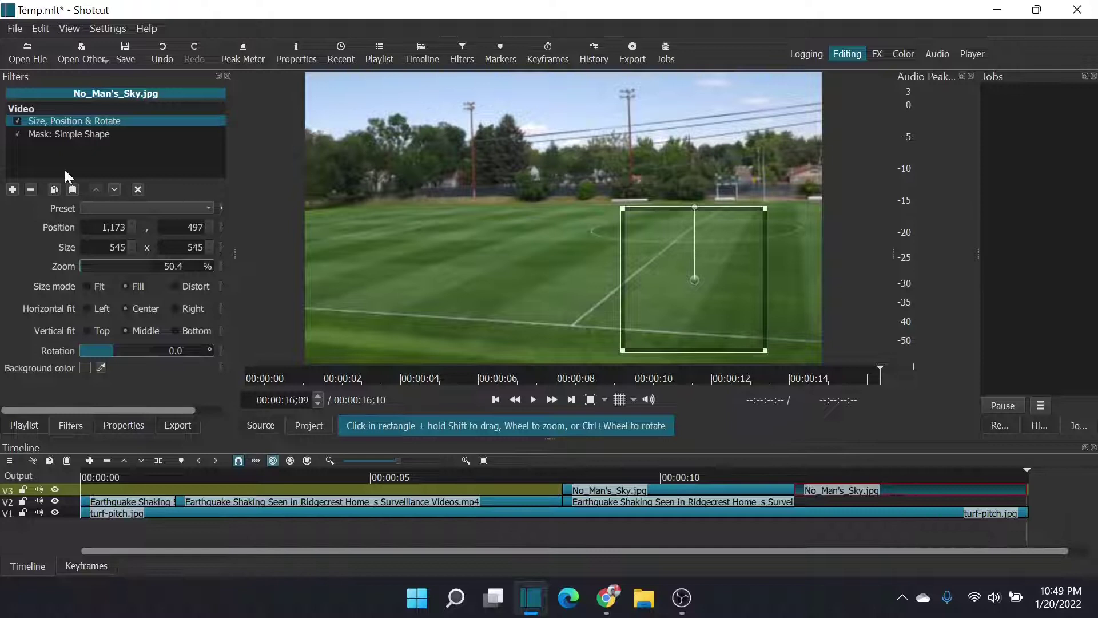
Remove the Mask: Simple Shape filter from the pasted image copy.
click(17, 134)
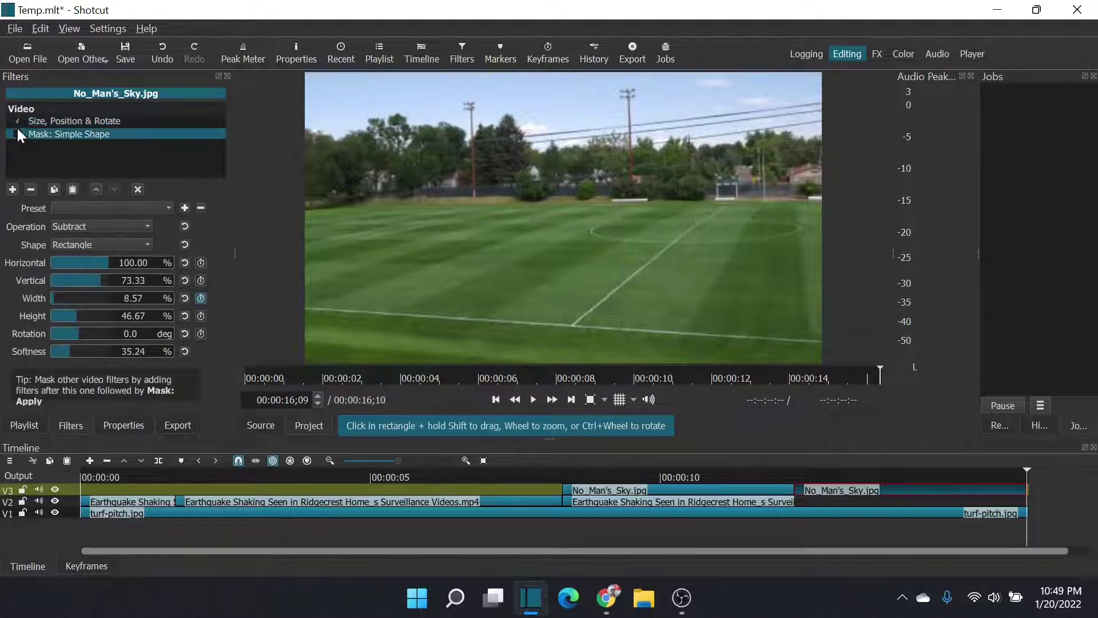
click(18, 120)
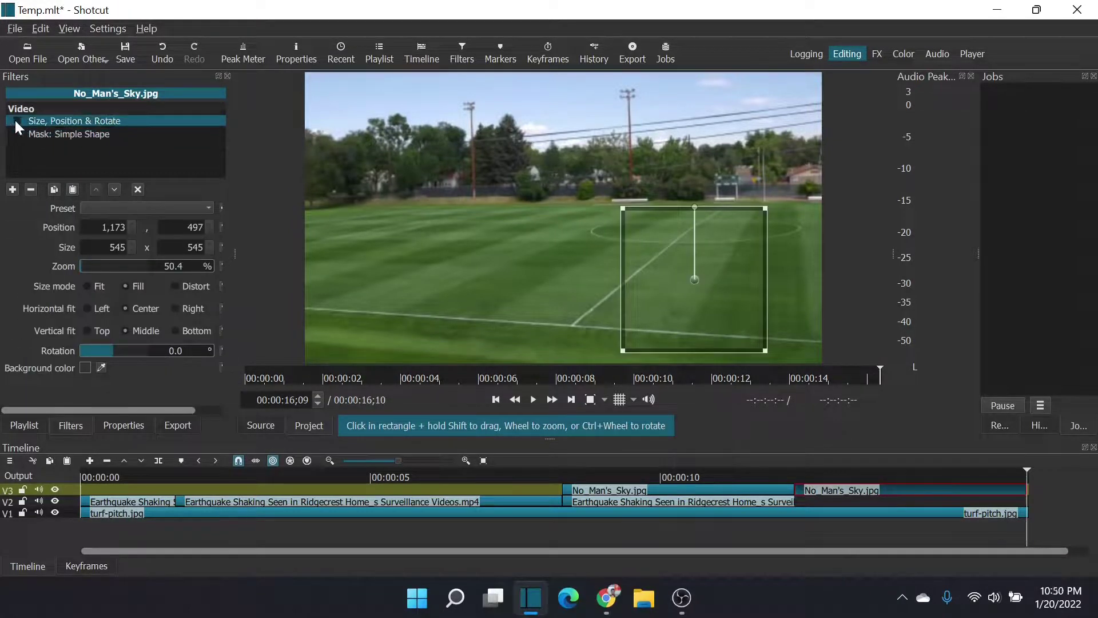
click(58, 135)
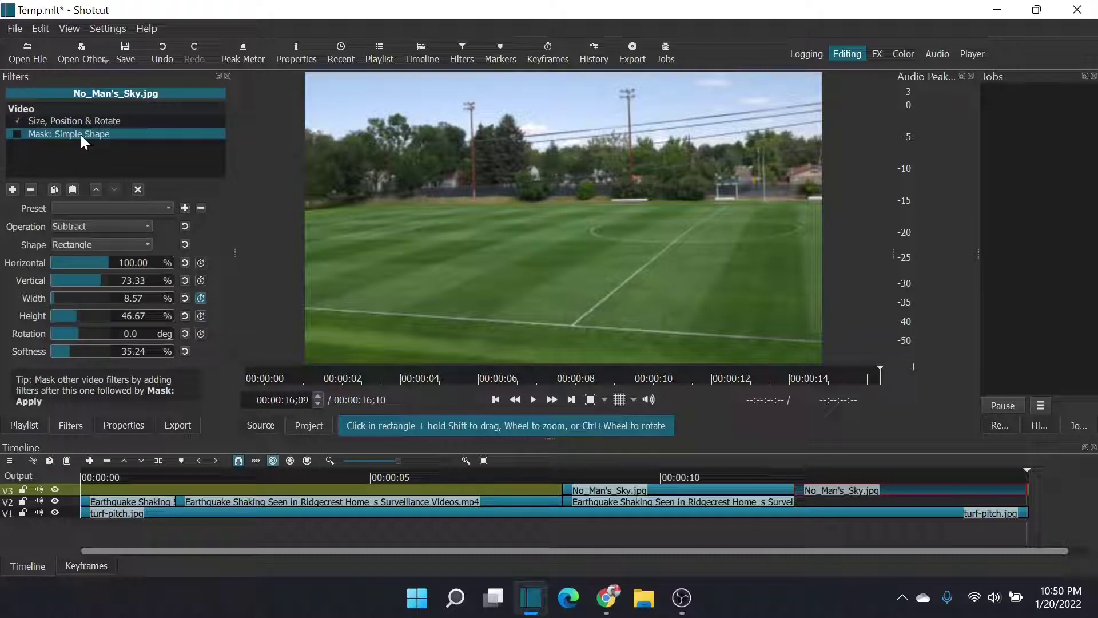
click(31, 188)
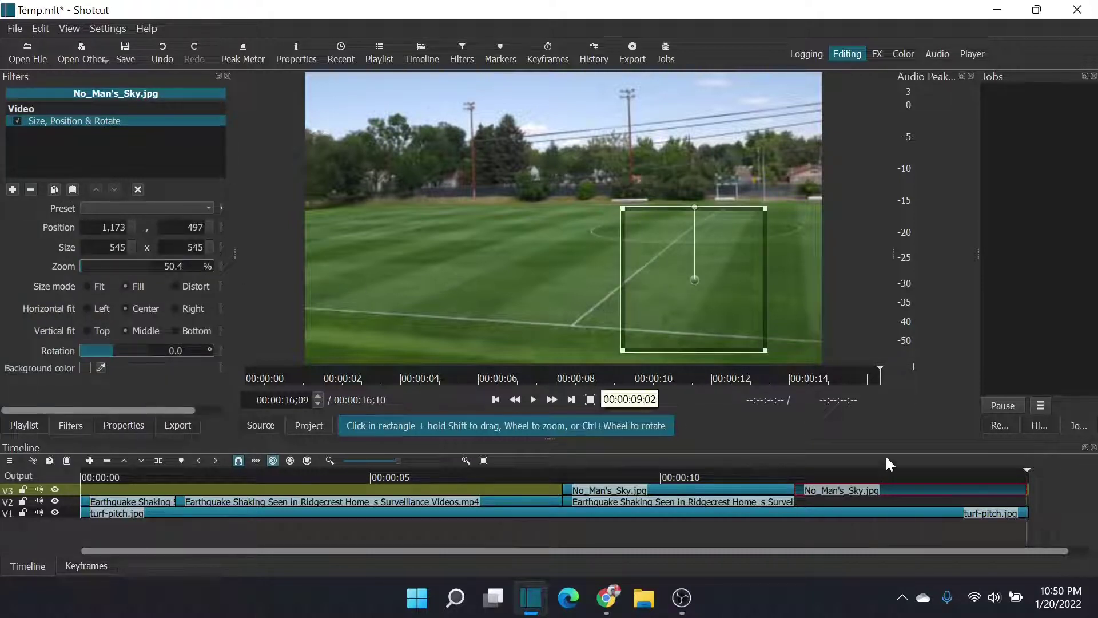
click(896, 473)
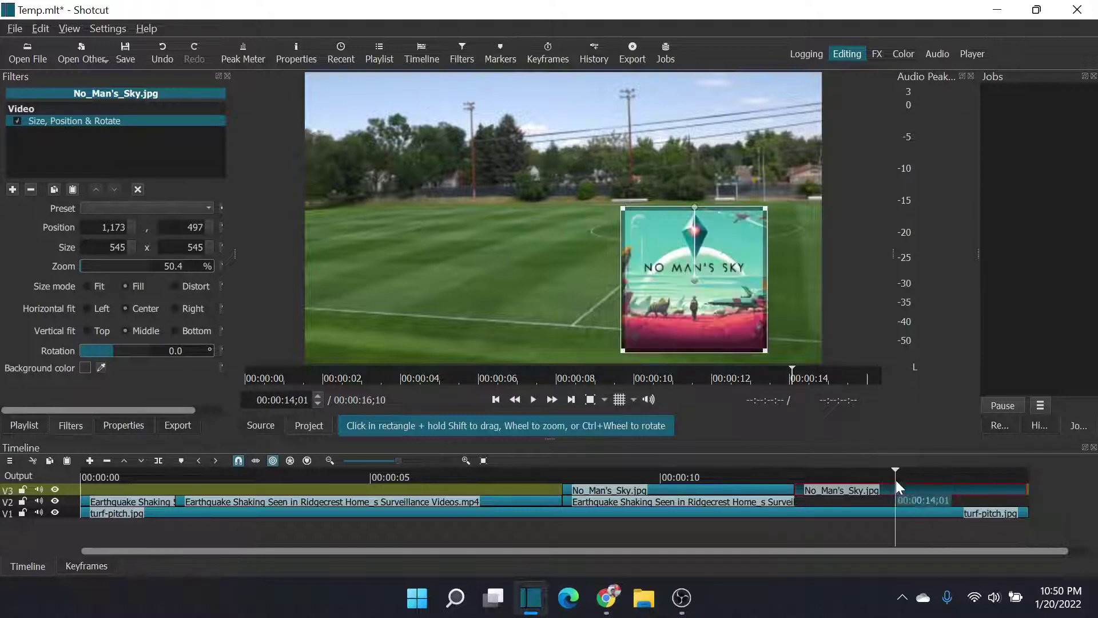
drag(893, 470, 501, 486)
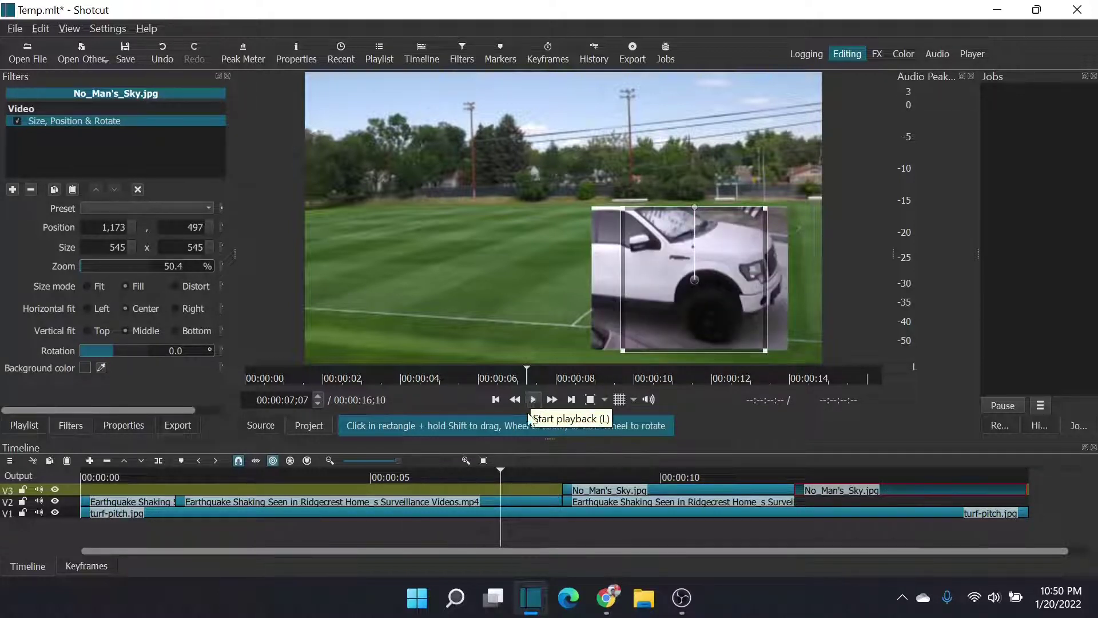
click(476, 501)
click(478, 514)
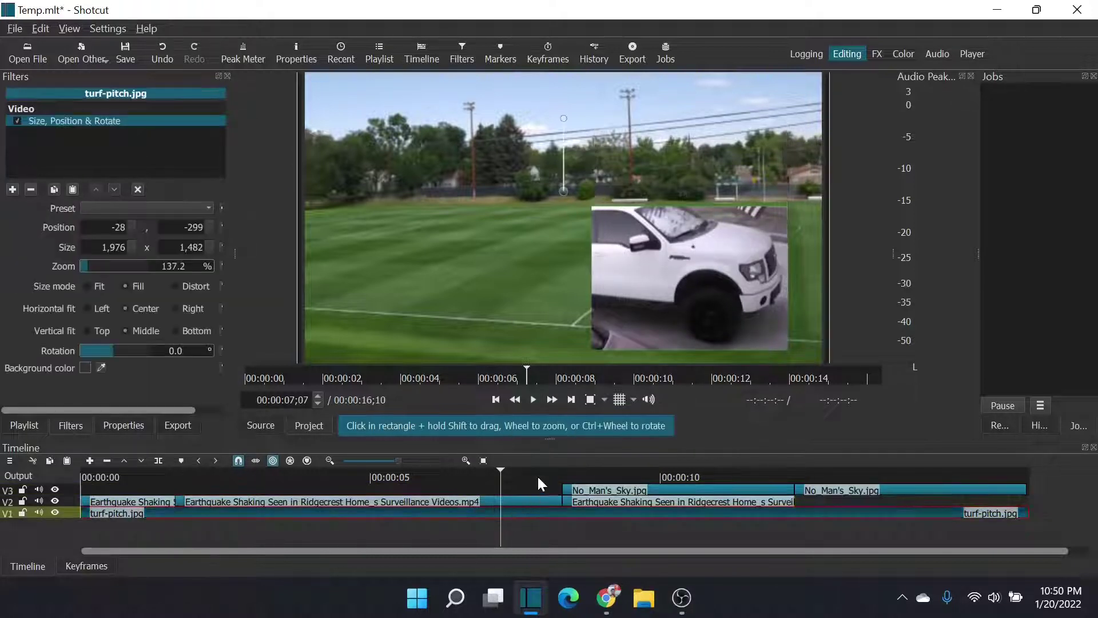
click(531, 400)
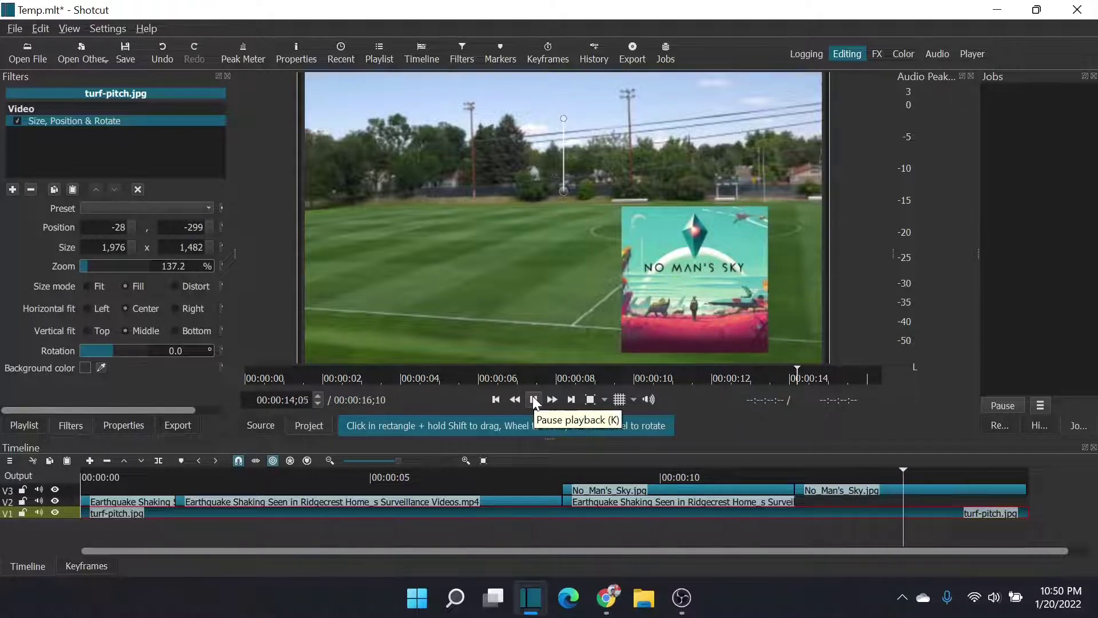
click(533, 400)
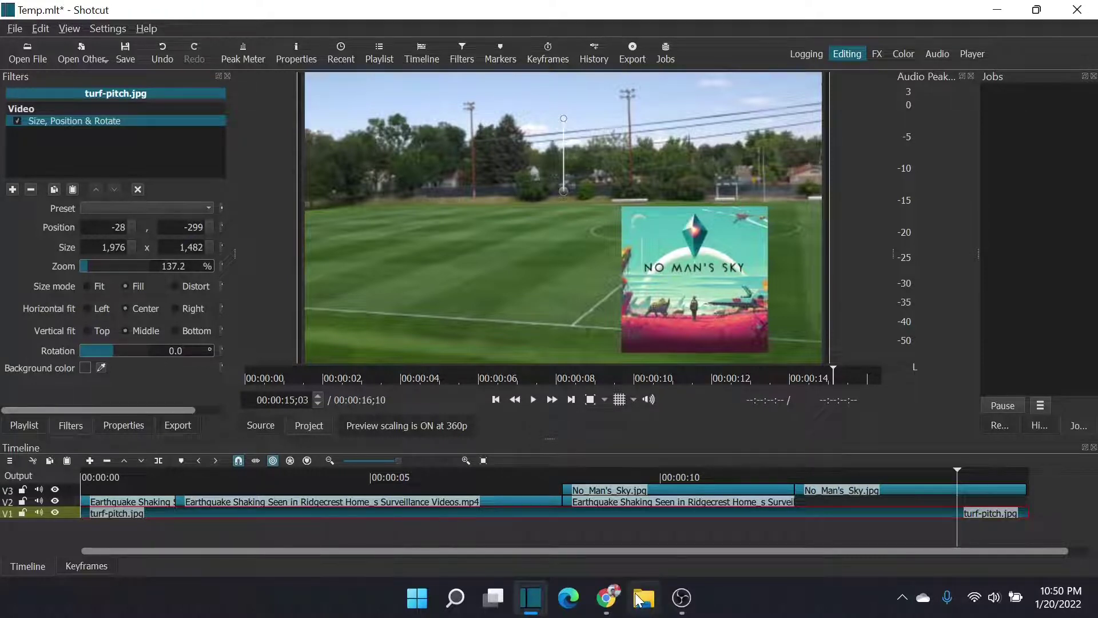
mouse_move(546, 611)
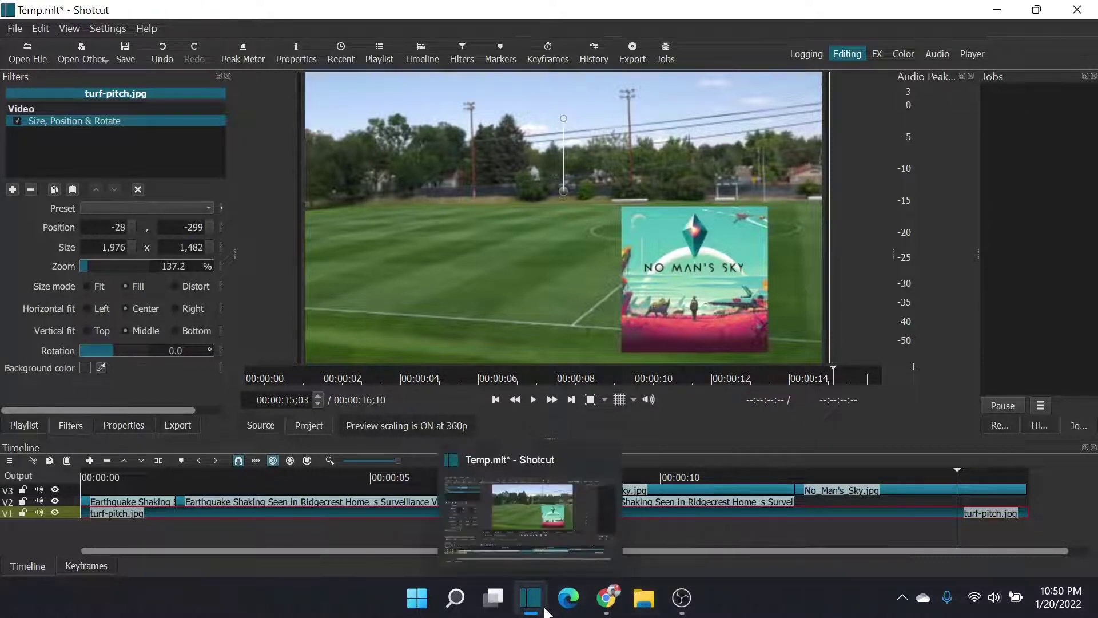